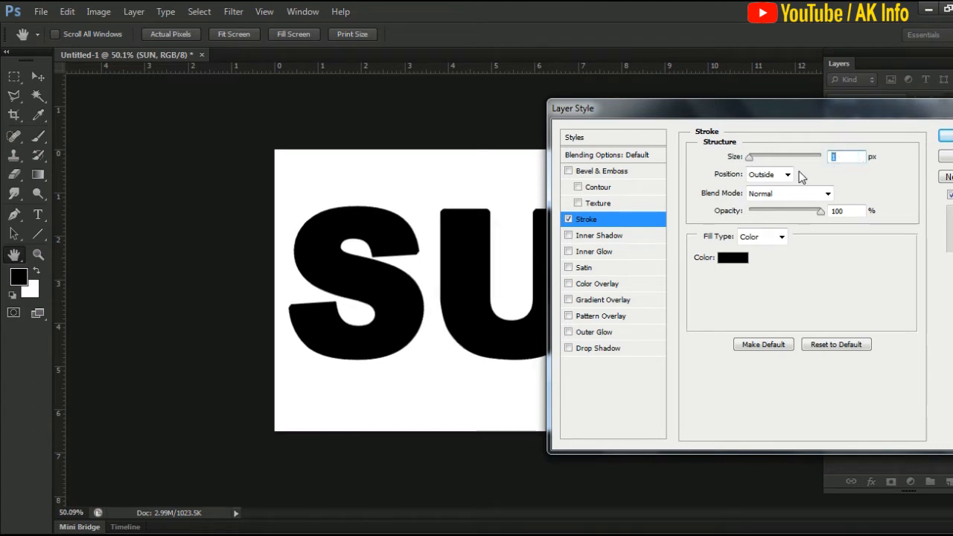
Step: Set the SUN text's stroke position to Inside and its blend mode to Lighter Color
{"action": "left_click", "coordinate": [787, 175]}
{"action": "left_click", "coordinate": [768, 202]}
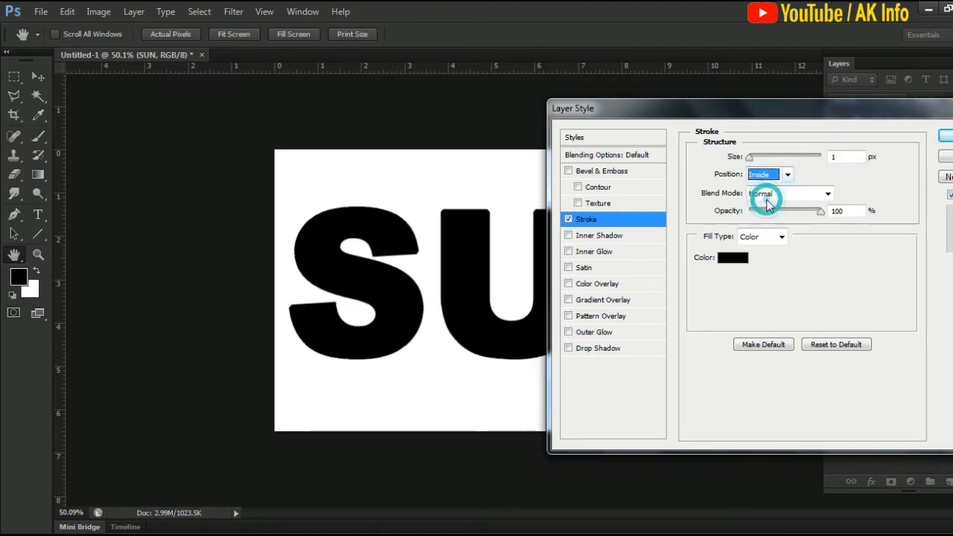
{"action": "left_click", "coordinate": [827, 194]}
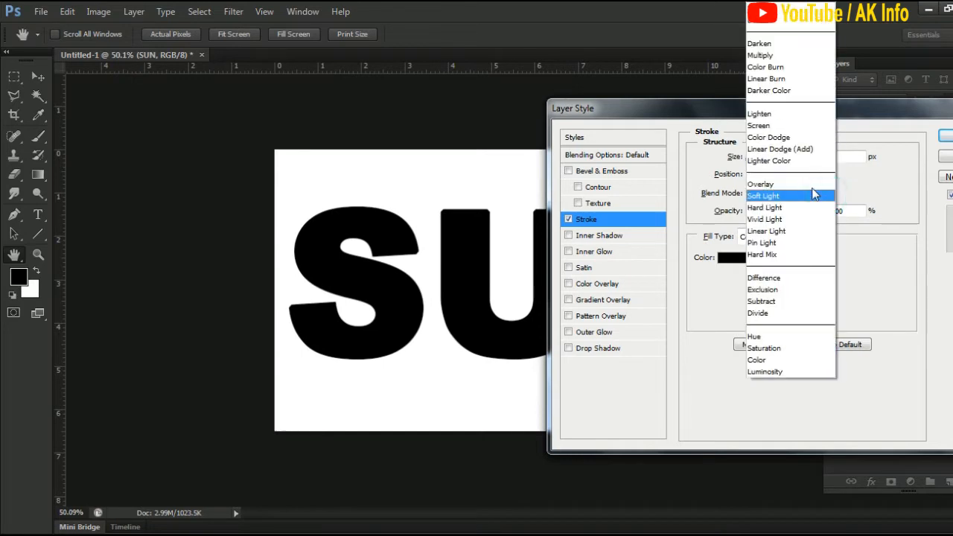
{"action": "left_click", "coordinate": [762, 161]}
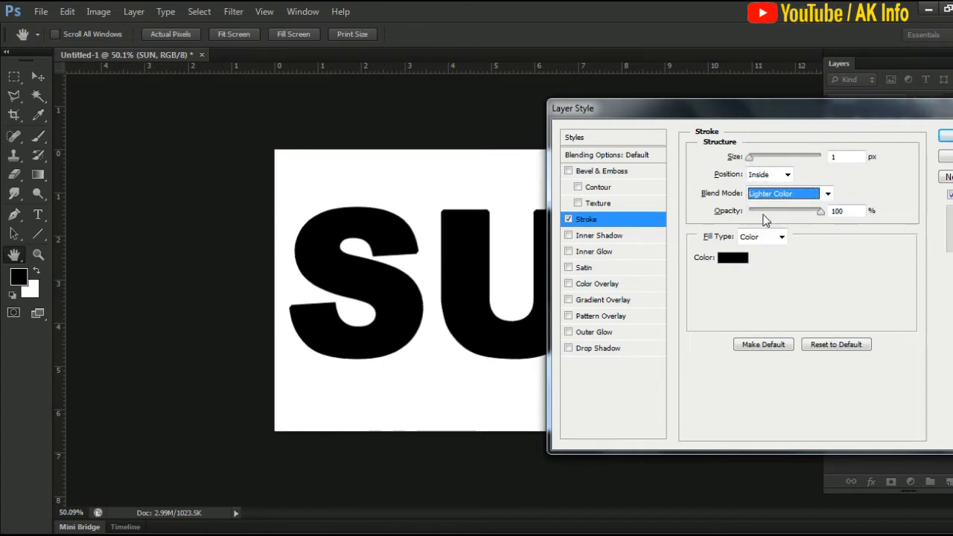
Step: Change the stroke's fill type to Gradient and choose the Neutral Density preset for it
{"action": "left_click", "coordinate": [782, 237]}
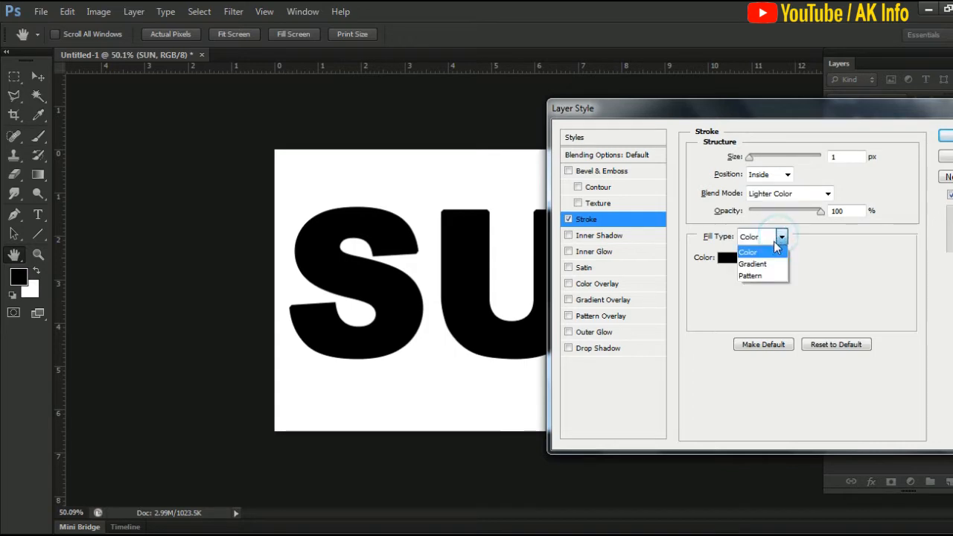
{"action": "left_click", "coordinate": [766, 261]}
{"action": "left_click", "coordinate": [767, 260]}
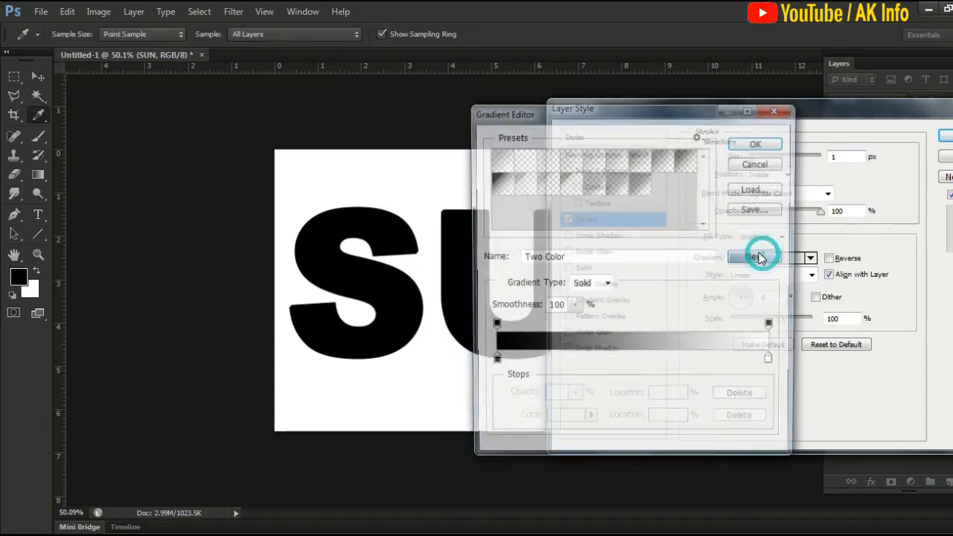
{"action": "left_click", "coordinate": [497, 164]}
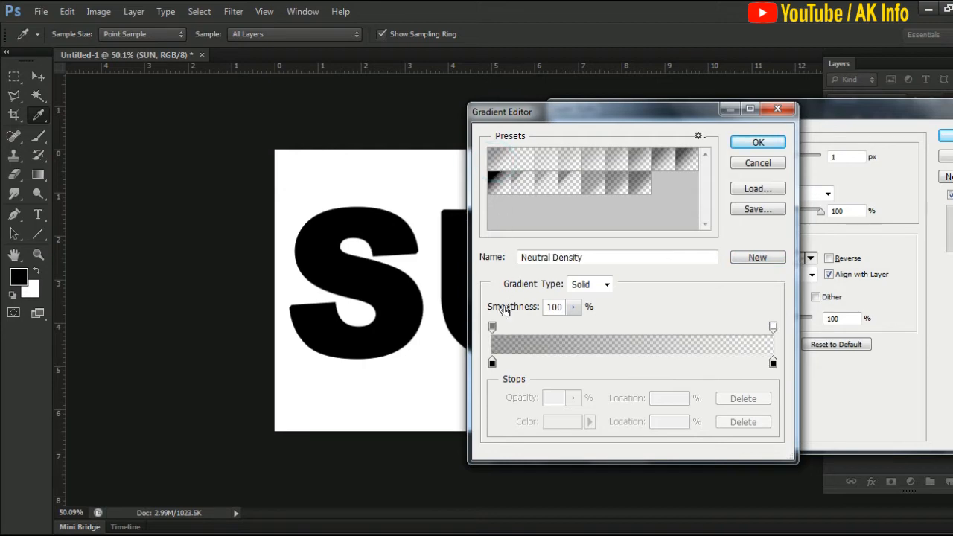
Step: Recolor the gradient's starting color stop to fb830e and accept the edited gradient
{"action": "left_click", "coordinate": [492, 362]}
{"action": "left_click", "coordinate": [562, 422]}
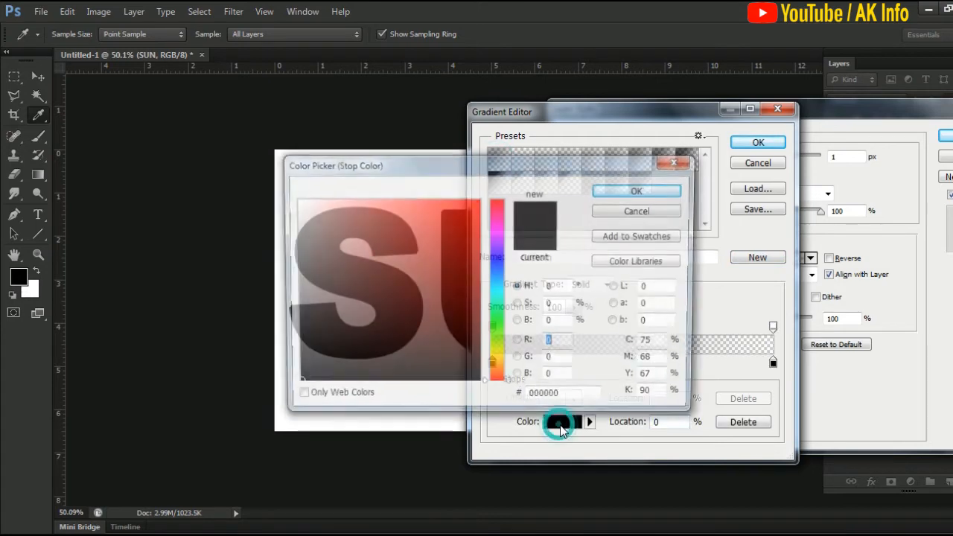
{"action": "left_click_drag", "start_coordinate": [565, 399], "coordinate": [524, 395]}
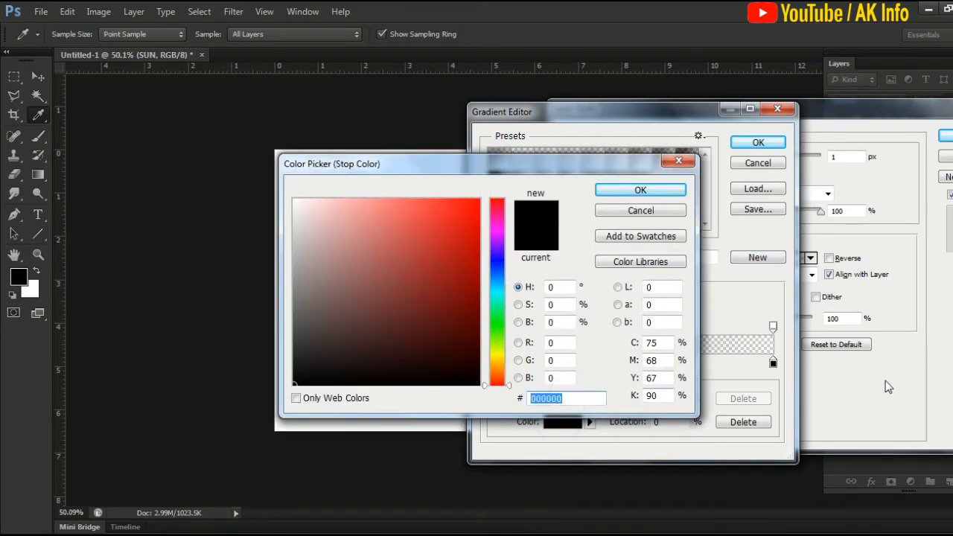
{"action": "type", "text": "fb"}
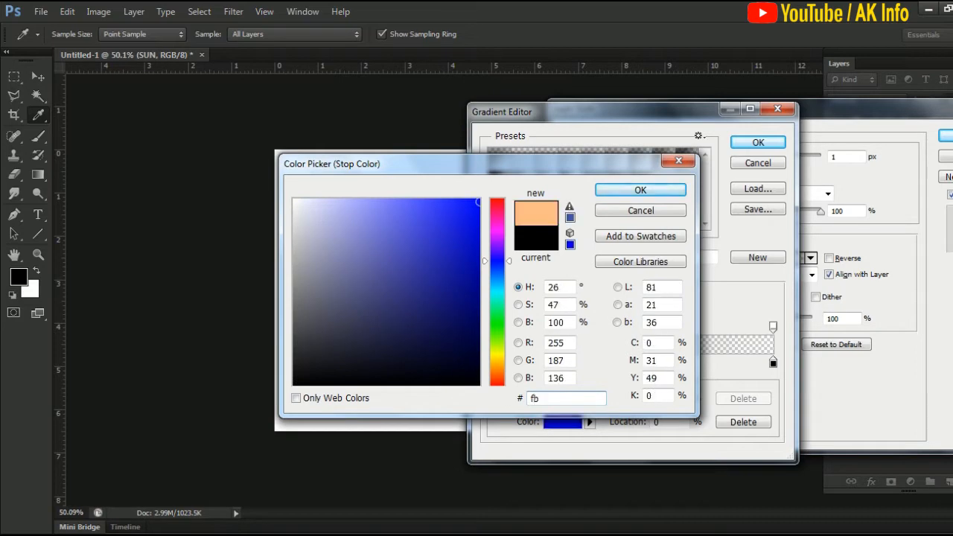
{"action": "type", "text": "830e"}
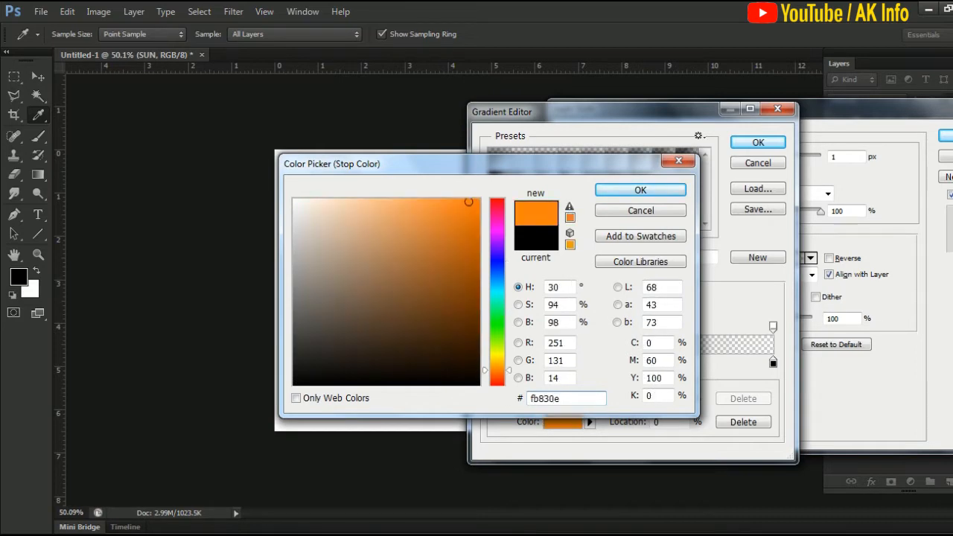
{"action": "left_click", "coordinate": [640, 190]}
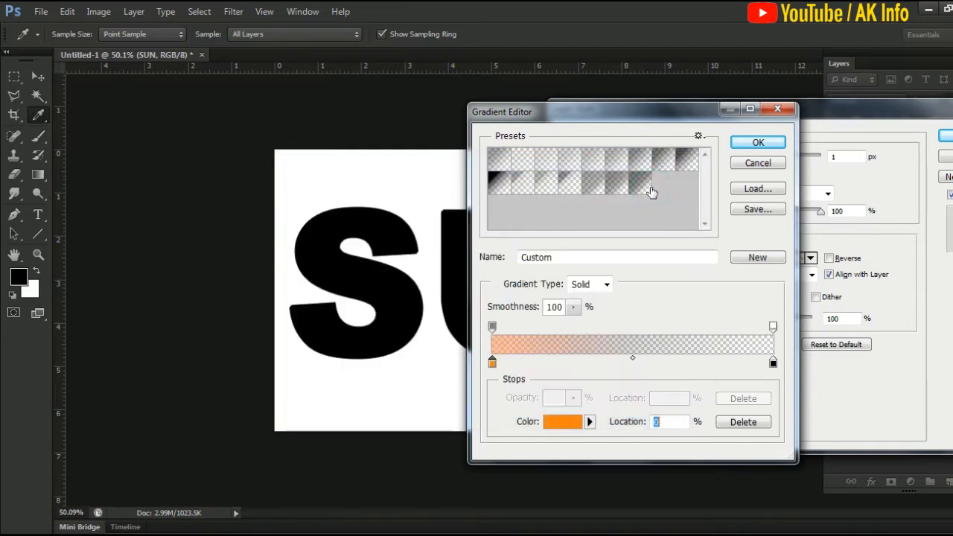
{"action": "left_click", "coordinate": [756, 144]}
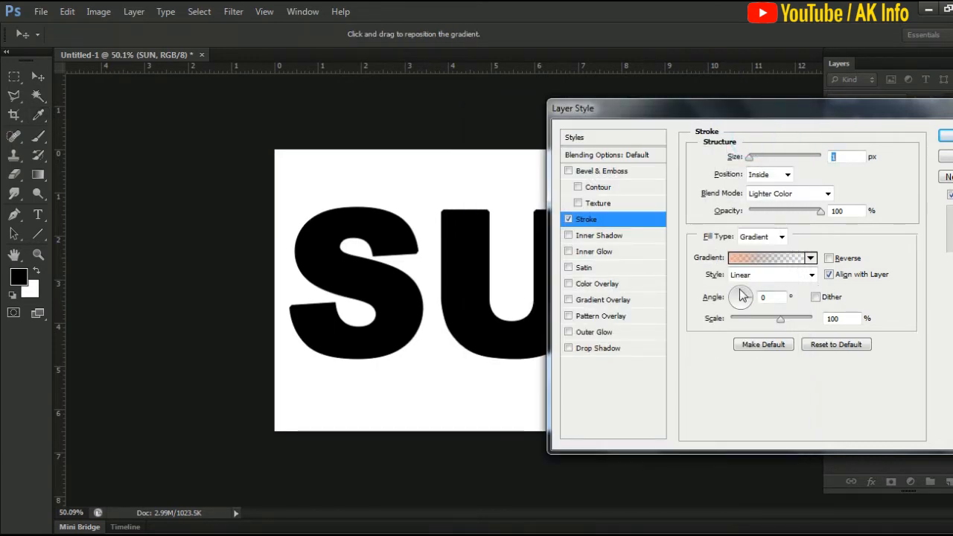
Step: Set the stroke gradient's angle to 90° and scale to 150%, and apply the layer style
{"action": "left_click_drag", "start_coordinate": [742, 296], "coordinate": [741, 287]}
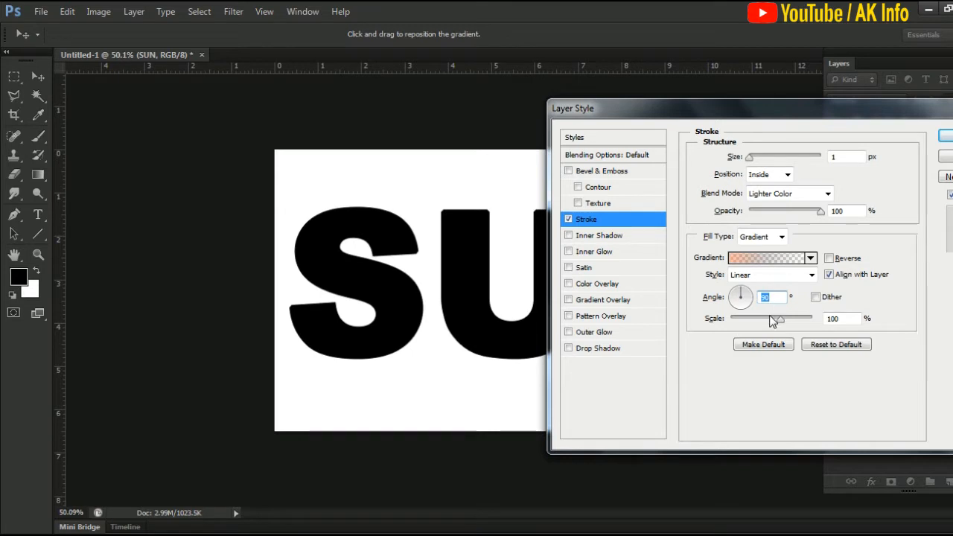
{"action": "left_click_drag", "start_coordinate": [778, 321], "coordinate": [812, 318]}
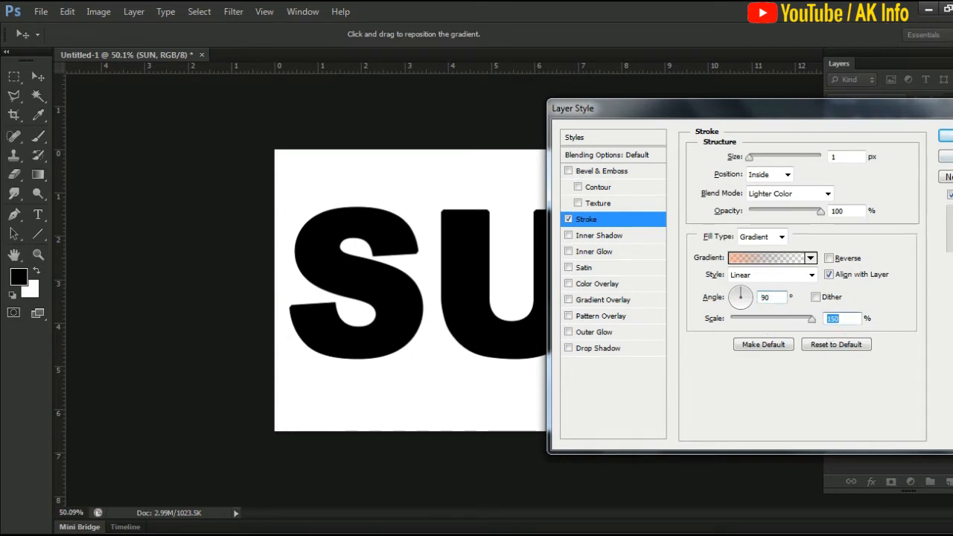
{"action": "left_click", "coordinate": [945, 136]}
Step: Add a Pattern Overlay to Layer 0 using the dark rock pattern with glowing orange lava cracks
{"action": "left_click", "coordinate": [950, 192]}
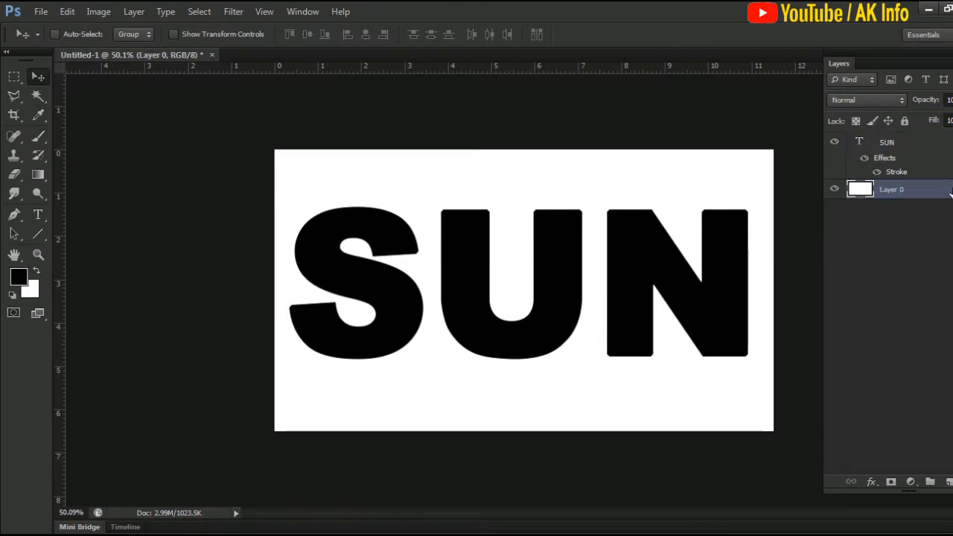
{"action": "key", "text": "h"}
{"action": "double_click", "coordinate": [946, 190]}
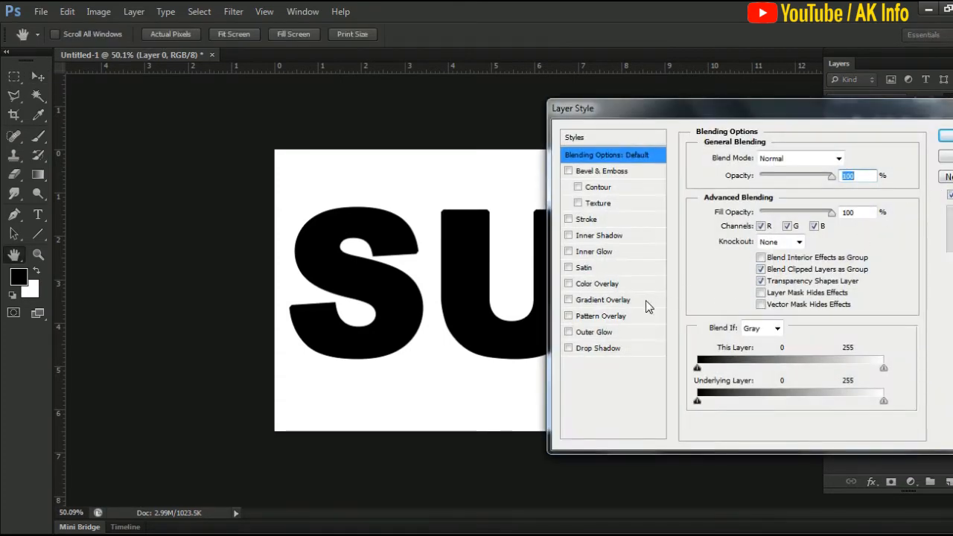
{"action": "left_click", "coordinate": [600, 315]}
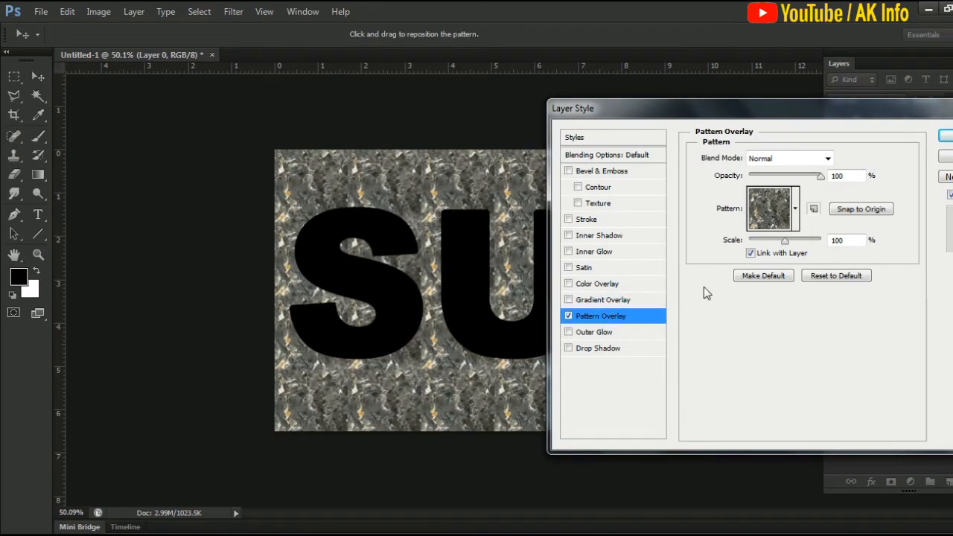
{"action": "left_click", "coordinate": [795, 211]}
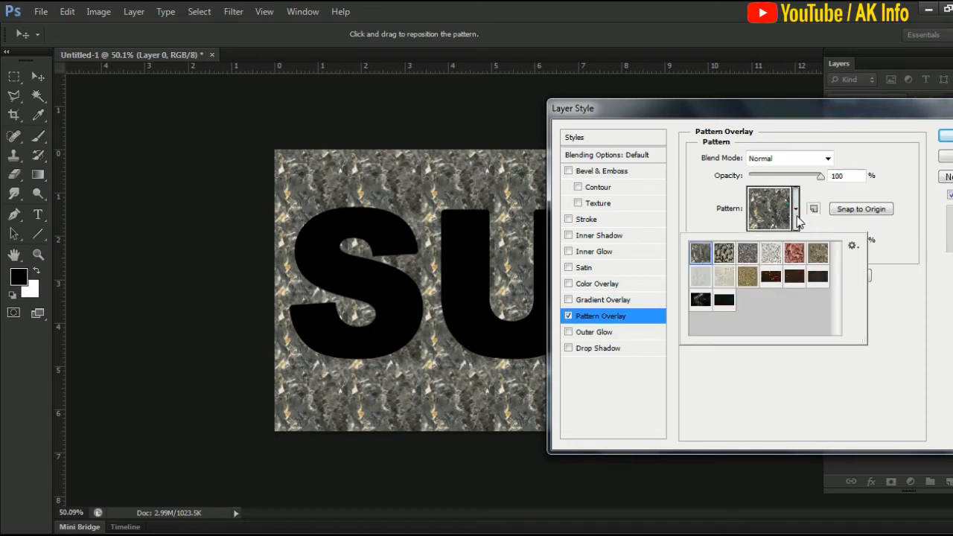
{"action": "left_click", "coordinate": [793, 277]}
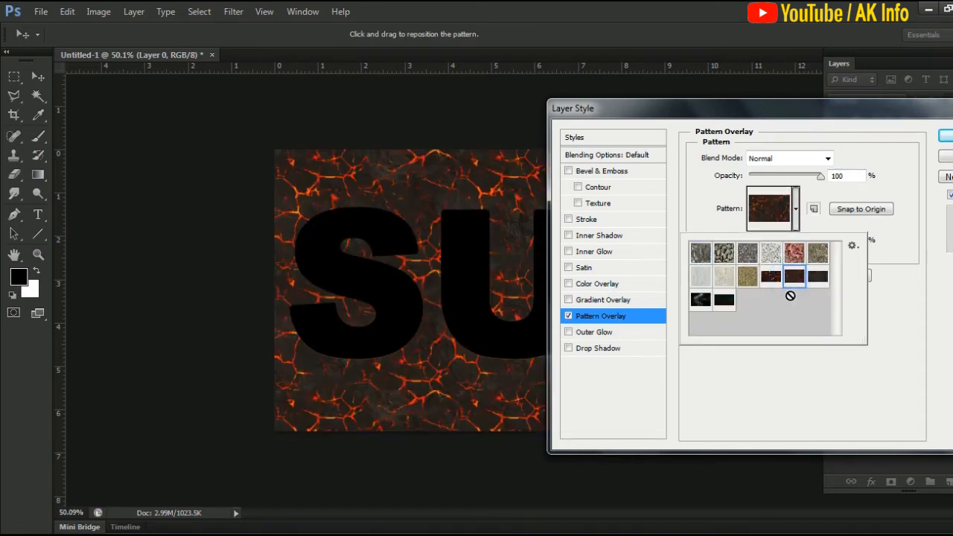
{"action": "left_click", "coordinate": [888, 325]}
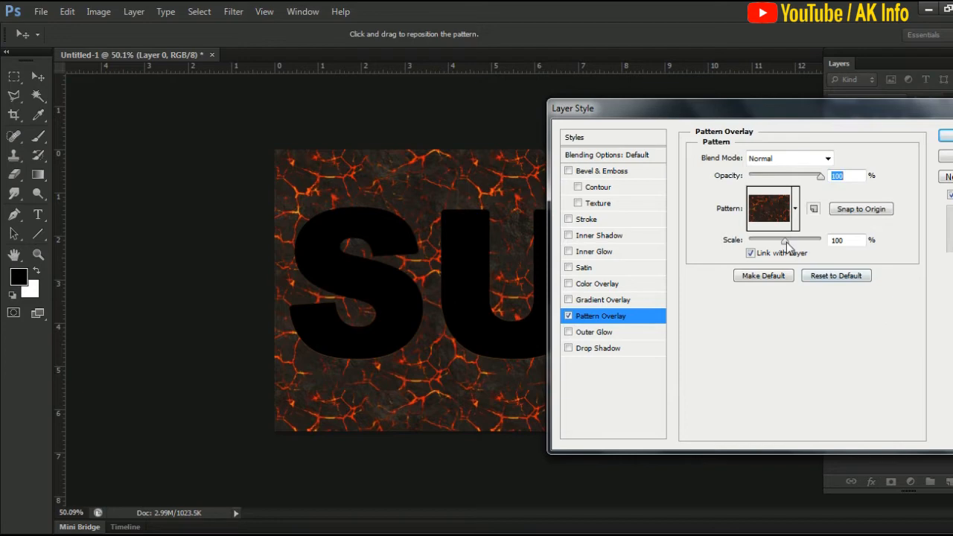
{"action": "left_click", "coordinate": [946, 136]}
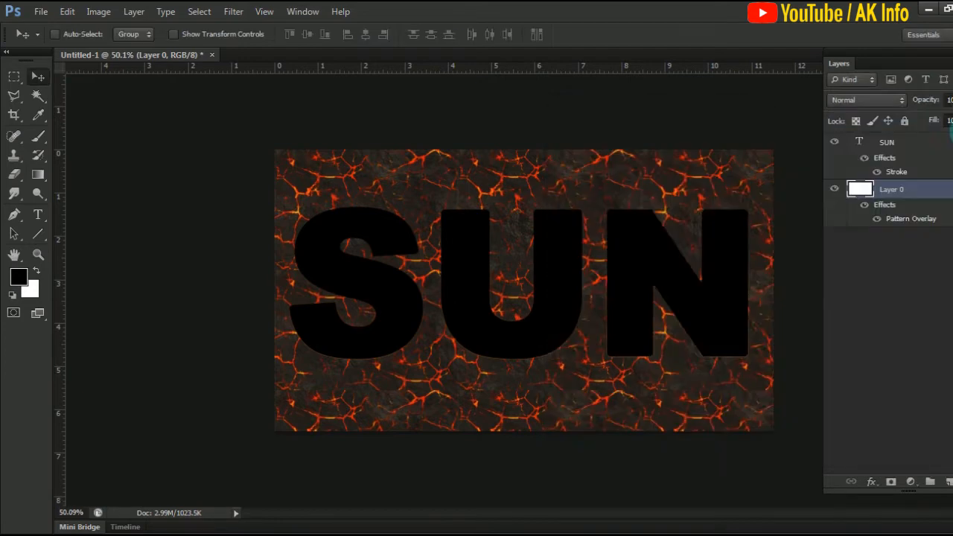
Step: Add a new layer above Layer 0, fill it with black and reduce its opacity to 24%
{"action": "left_click", "coordinate": [901, 493]}
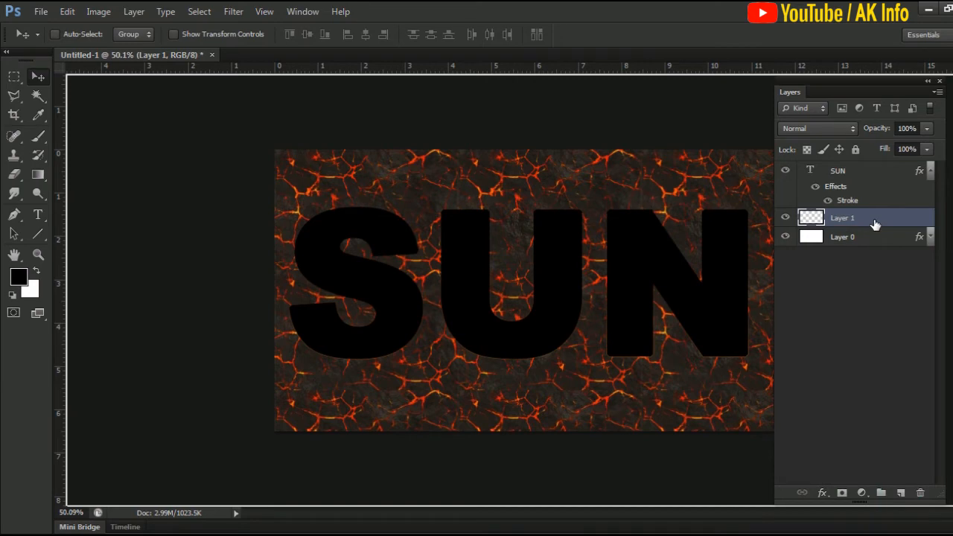
{"action": "key", "text": "alt+BackSpace"}
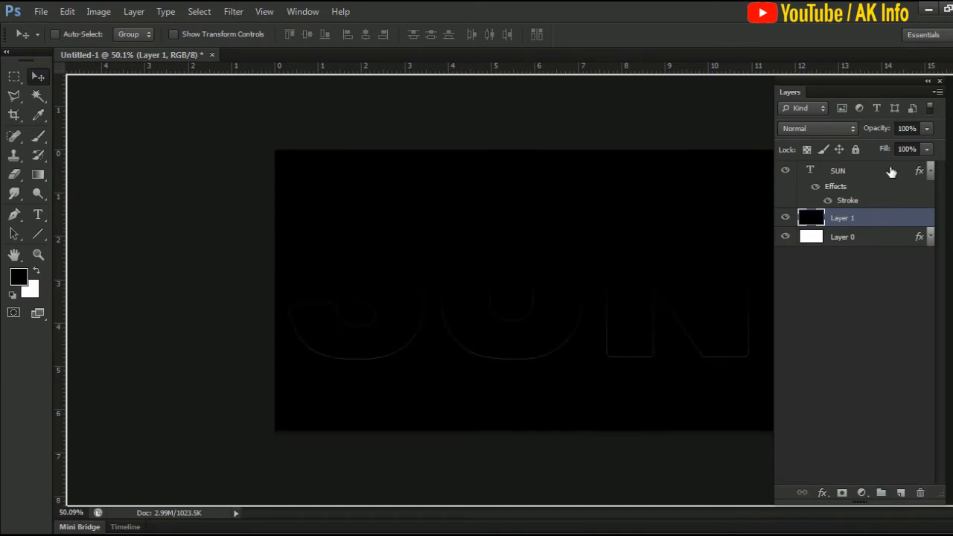
{"action": "left_click", "coordinate": [927, 129]}
{"action": "left_click_drag", "start_coordinate": [889, 145], "coordinate": [871, 148]}
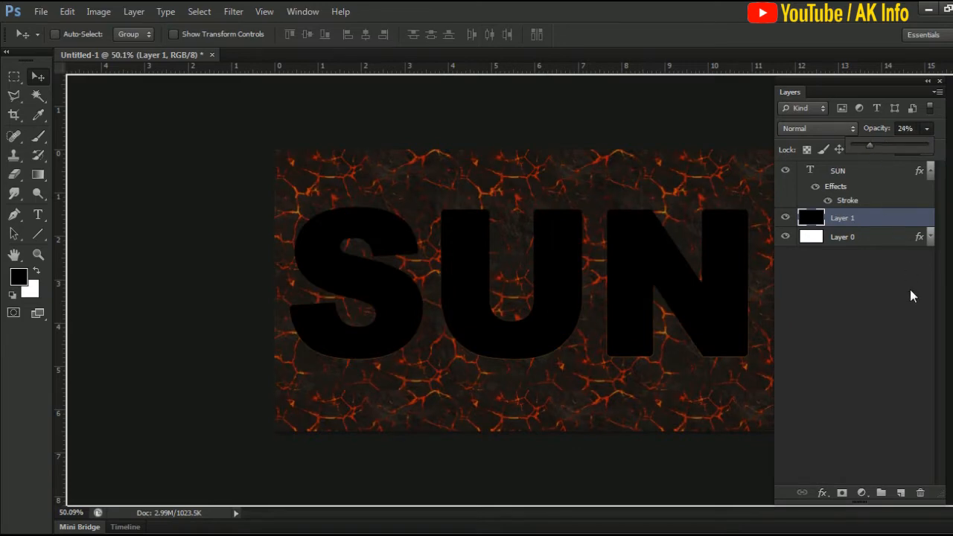
Step: Add a Color Overlay to the SUN text layer with the color 232323
{"action": "double_click", "coordinate": [893, 170]}
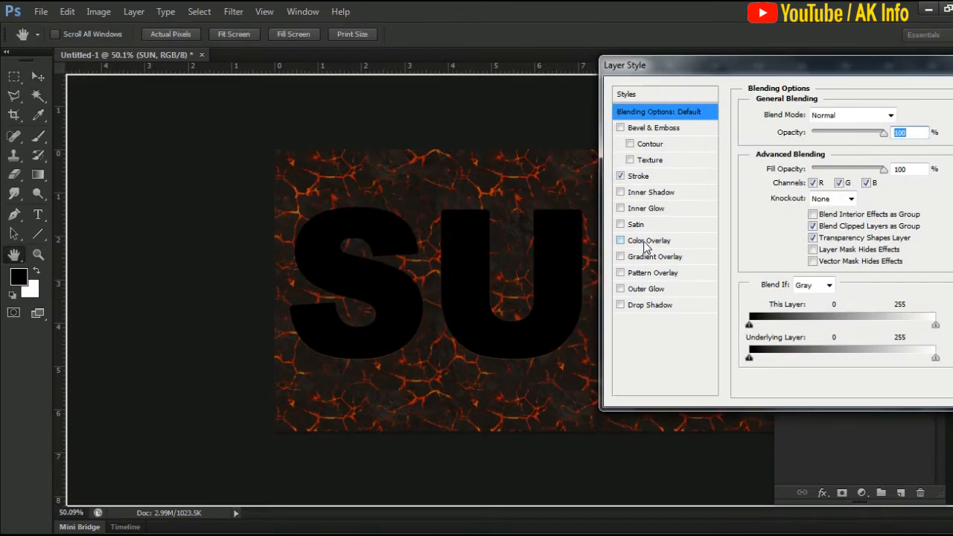
{"action": "left_click", "coordinate": [645, 242]}
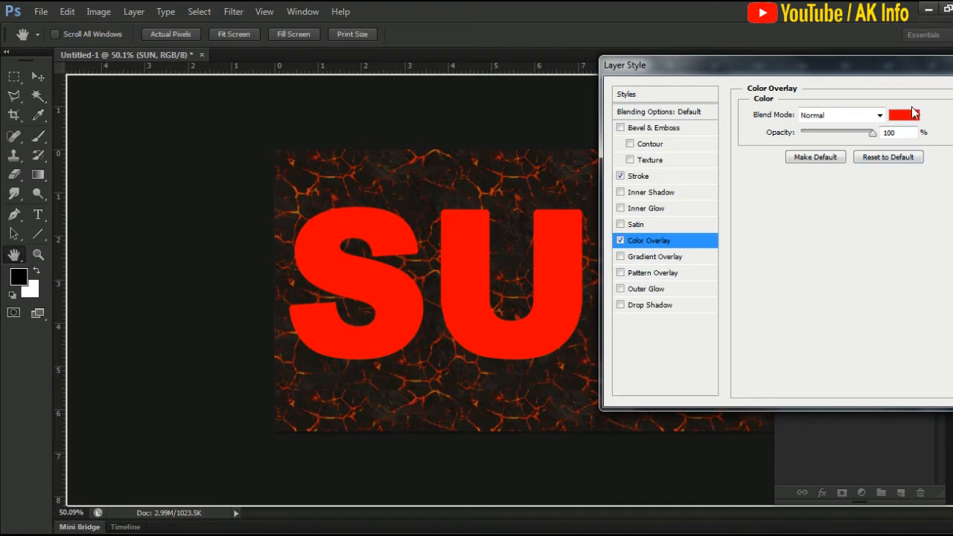
{"action": "left_click", "coordinate": [907, 117]}
{"action": "double_click", "coordinate": [566, 397]}
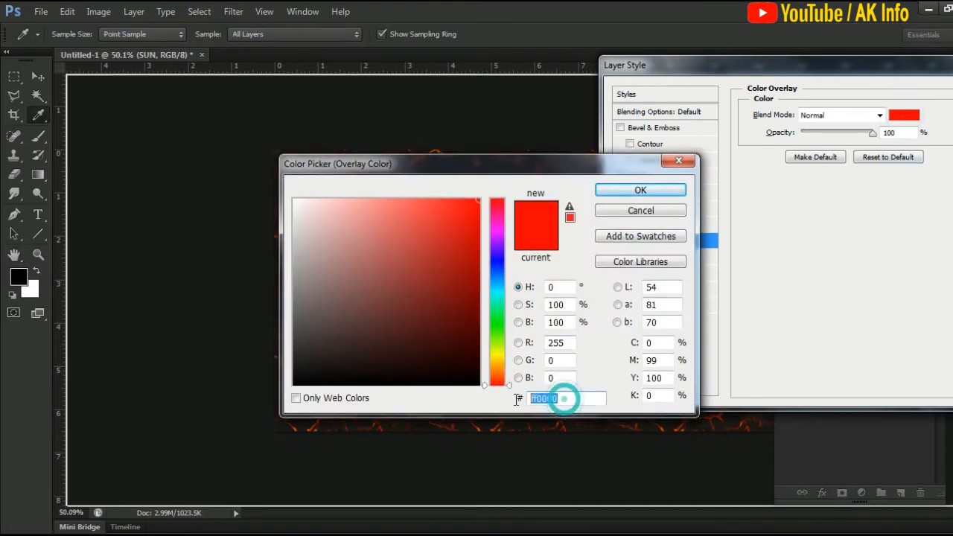
{"action": "type", "text": "232323"}
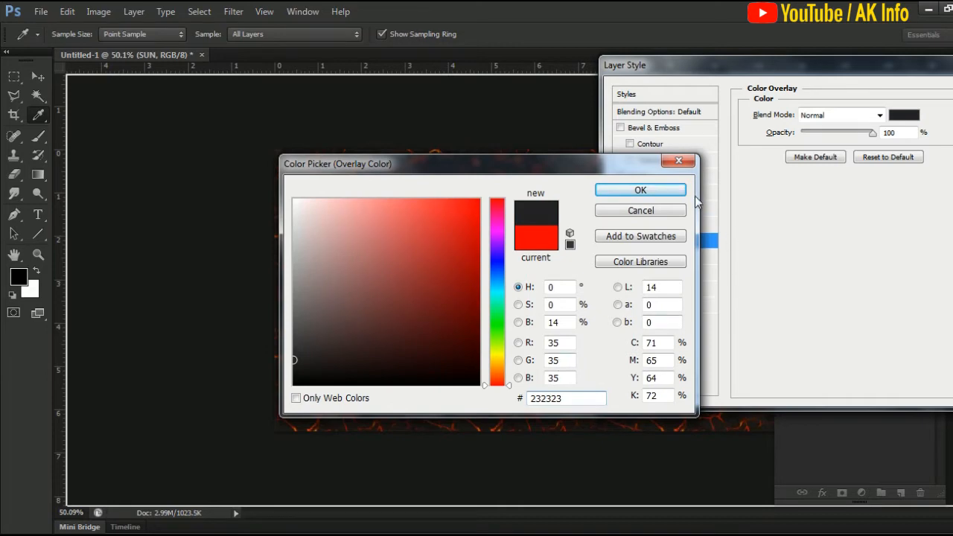
{"action": "left_click", "coordinate": [675, 192]}
Step: Add a Drop Shadow to the SUN text with 85% opacity and a distance of 12 px
{"action": "left_click", "coordinate": [620, 305]}
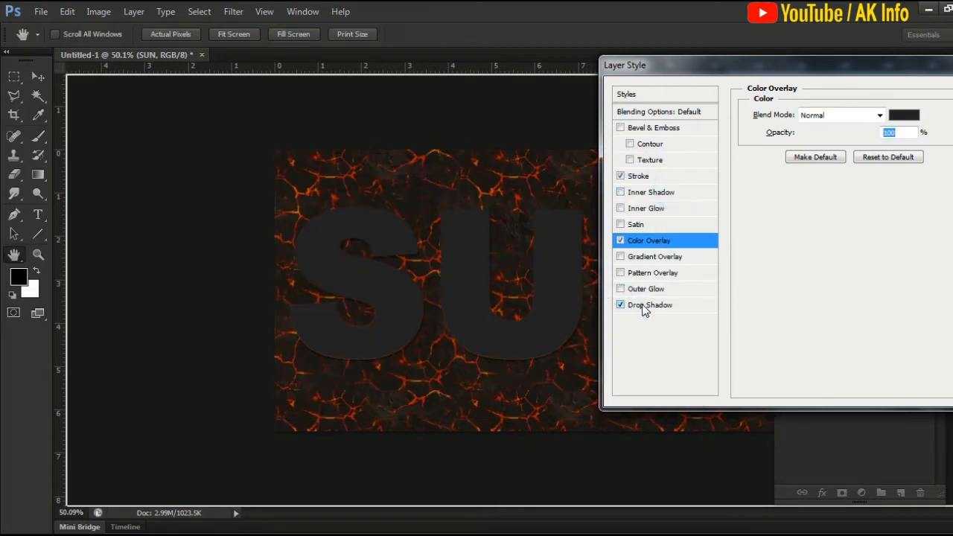
{"action": "left_click", "coordinate": [644, 308]}
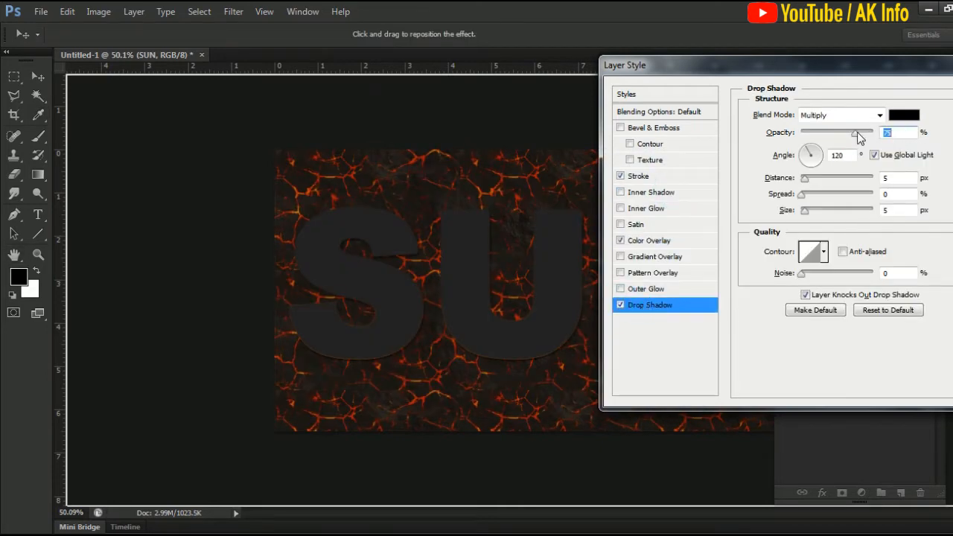
{"action": "left_click_drag", "start_coordinate": [858, 139], "coordinate": [862, 140]}
{"action": "left_click", "coordinate": [895, 176]}
{"action": "type", "text": "12"}
{"action": "key", "text": "Tab"}
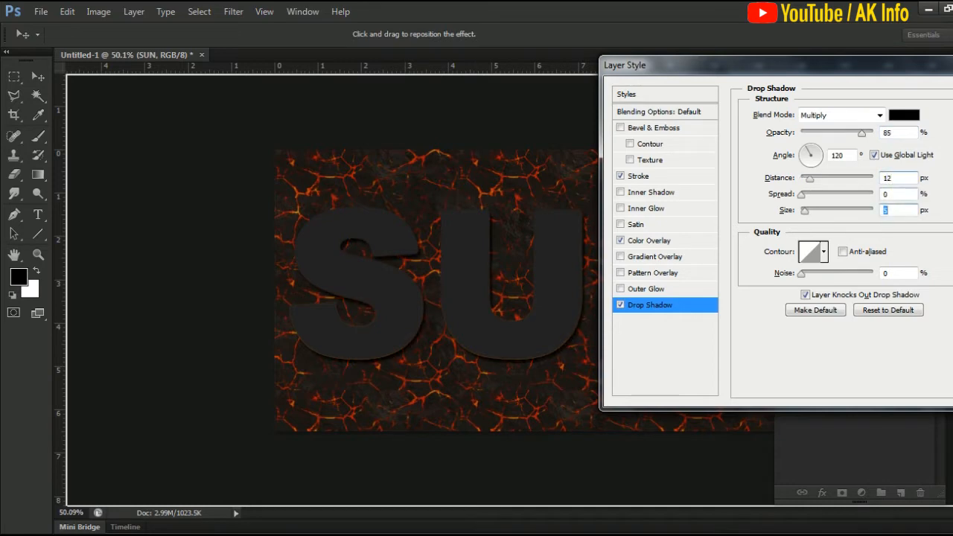
Step: Add an Inner Shadow to the SUN text with Saturation blend mode, 100% opacity, 0 px distance and 4 px size
{"action": "left_click", "coordinate": [637, 194]}
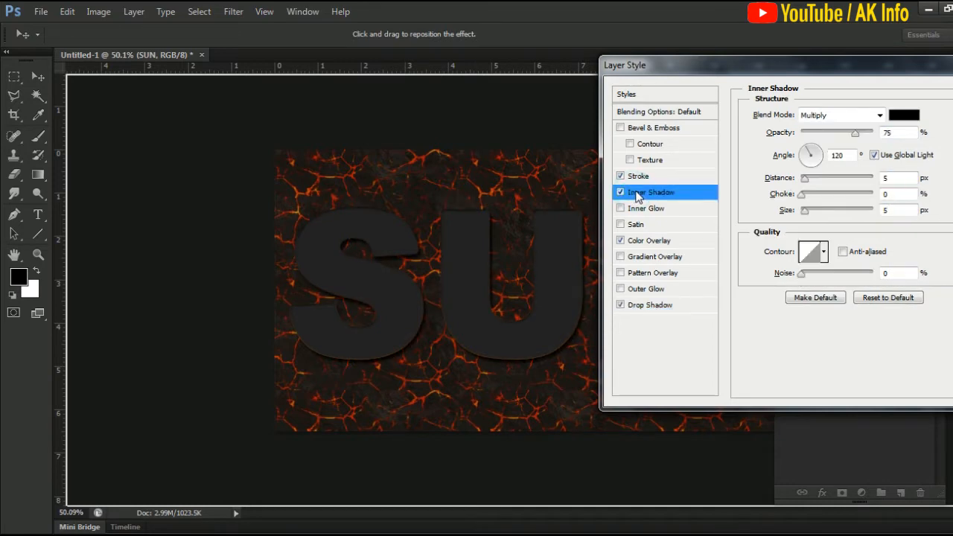
{"action": "left_click", "coordinate": [880, 117]}
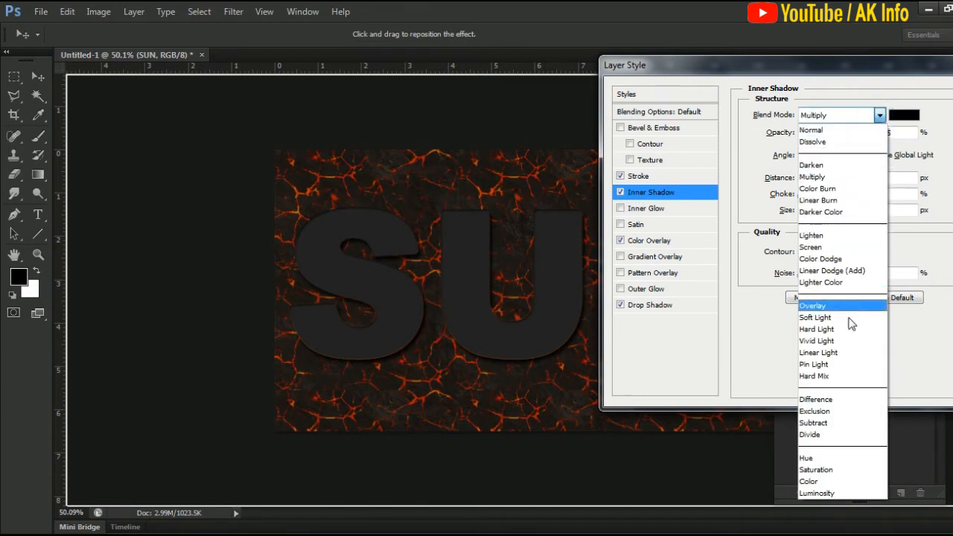
{"action": "left_click", "coordinate": [829, 470]}
{"action": "key", "text": "Tab"}
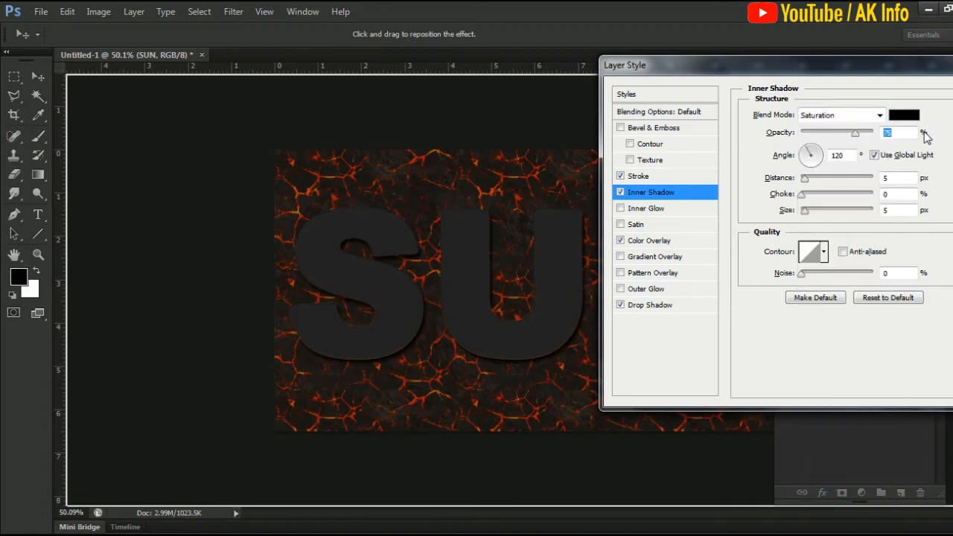
{"action": "left_click_drag", "start_coordinate": [860, 136], "coordinate": [877, 137]}
{"action": "left_click_drag", "start_coordinate": [887, 178], "coordinate": [904, 177]}
{"action": "type", "text": "0"}
{"action": "key", "text": "Tab"}
{"action": "type", "text": "4"}
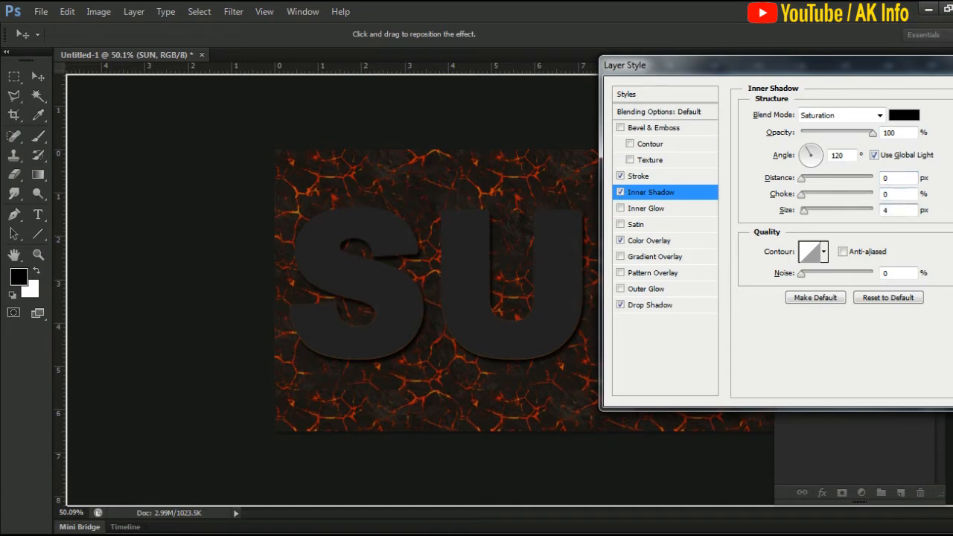
Step: Add an Outer Glow to the SUN text with Hard Mix blend mode, 100% opacity and 15% noise
{"action": "type", "text": "2"}
{"action": "key", "text": "Tab"}
{"action": "key", "text": "Tab"}
{"action": "left_click", "coordinate": [636, 289]}
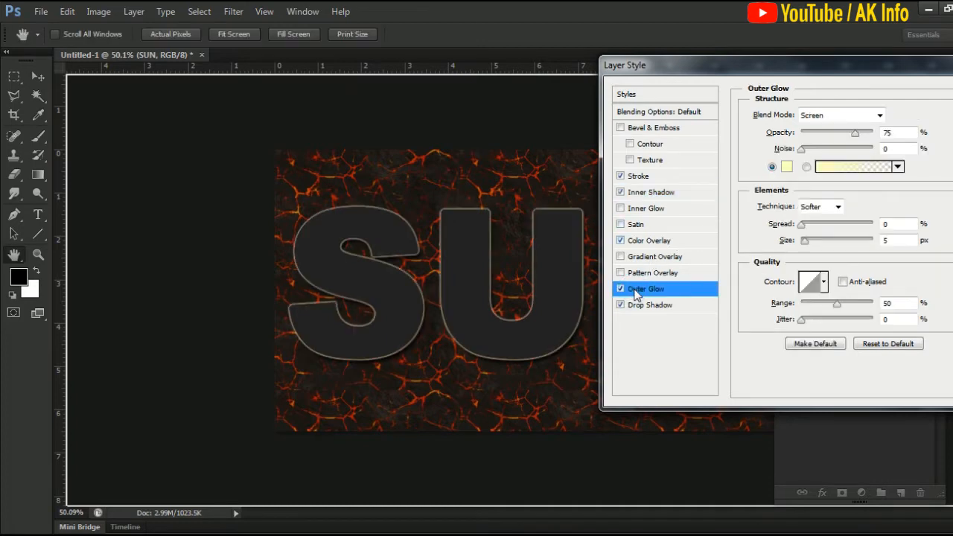
{"action": "left_click", "coordinate": [879, 115]}
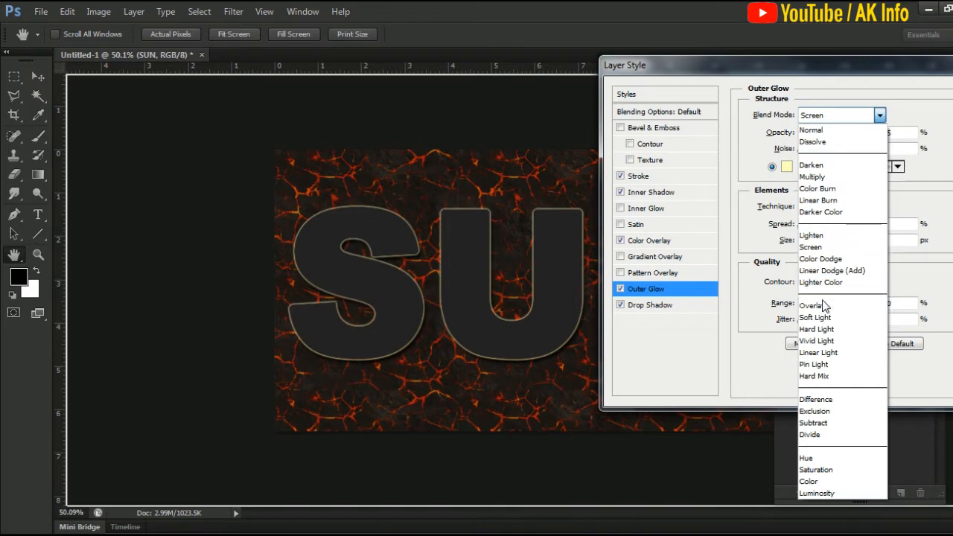
{"action": "left_click", "coordinate": [815, 376]}
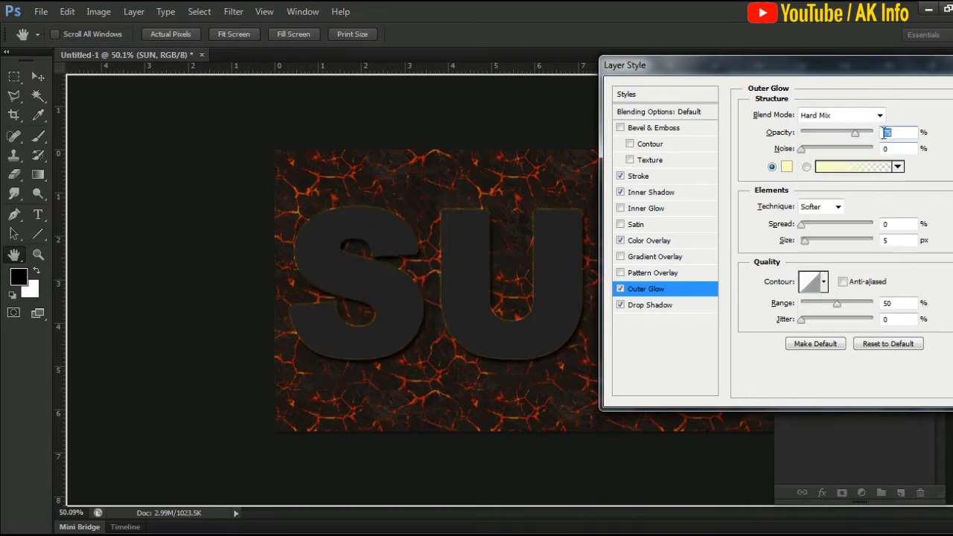
{"action": "left_click_drag", "start_coordinate": [853, 133], "coordinate": [873, 133]}
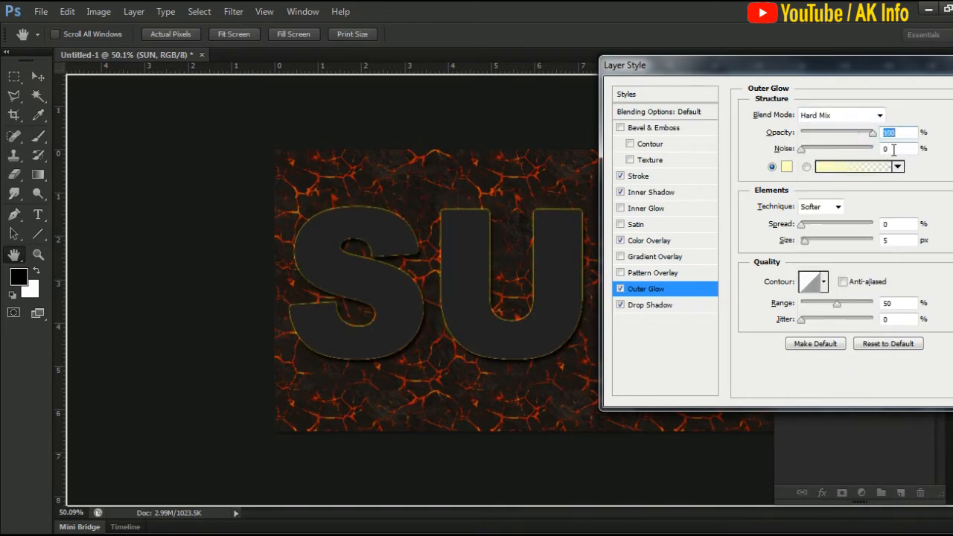
{"action": "left_click", "coordinate": [892, 149]}
{"action": "double_click", "coordinate": [892, 149]}
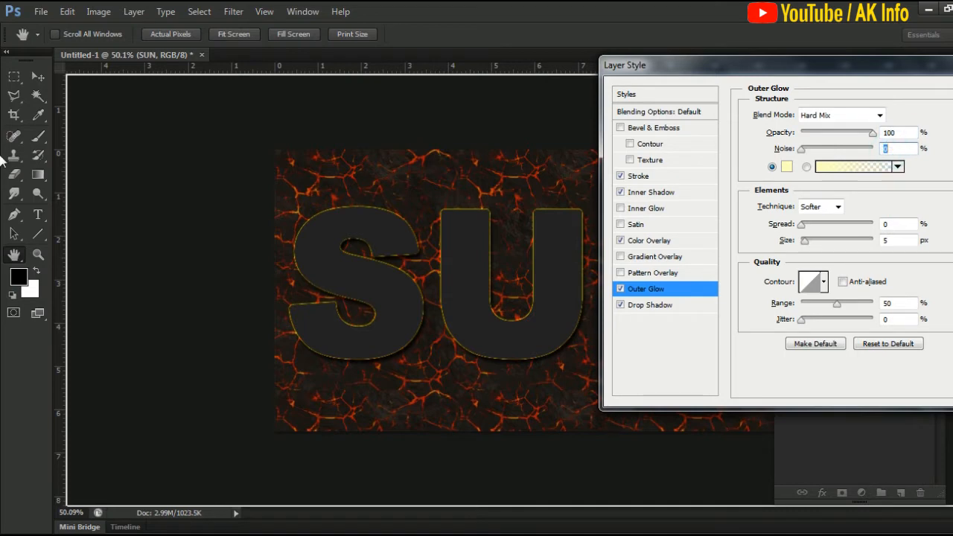
{"action": "type", "text": "15"}
Step: Make the Outer Glow black and set its spread to 10% and its size to 2 px
{"action": "left_click", "coordinate": [787, 167]}
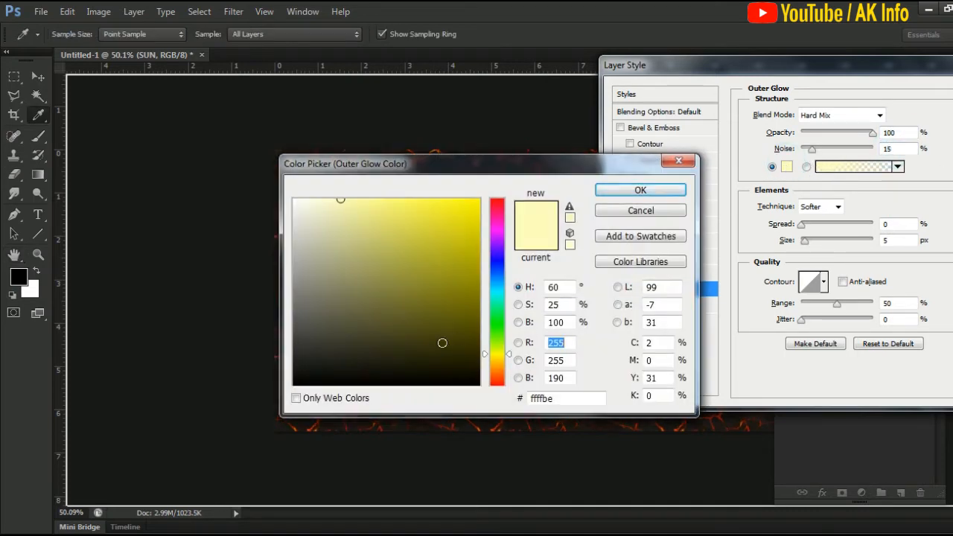
{"action": "left_click", "coordinate": [442, 341]}
{"action": "left_click", "coordinate": [623, 190]}
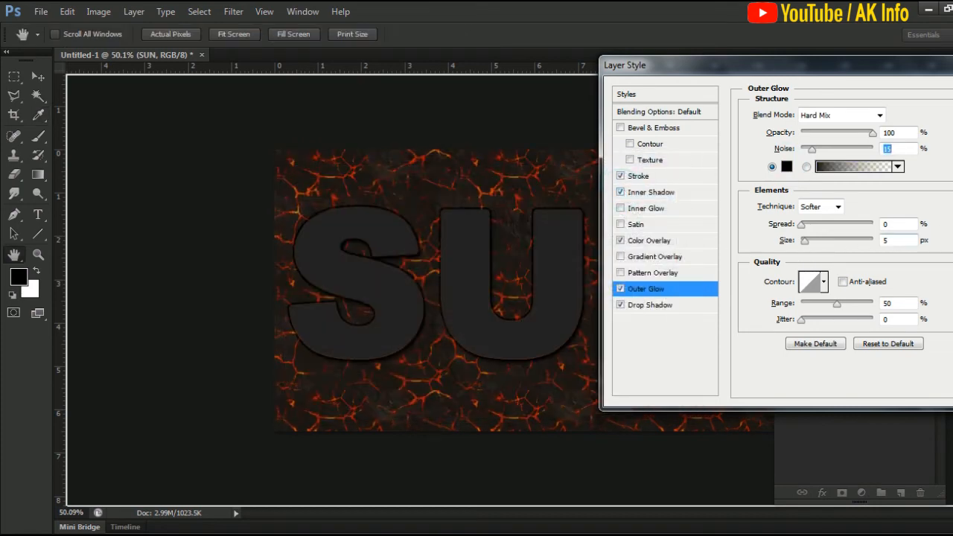
{"action": "left_click", "coordinate": [895, 224]}
{"action": "type", "text": "10"}
{"action": "key", "text": "Tab"}
{"action": "type", "text": "2"}
{"action": "key", "text": "Tab"}
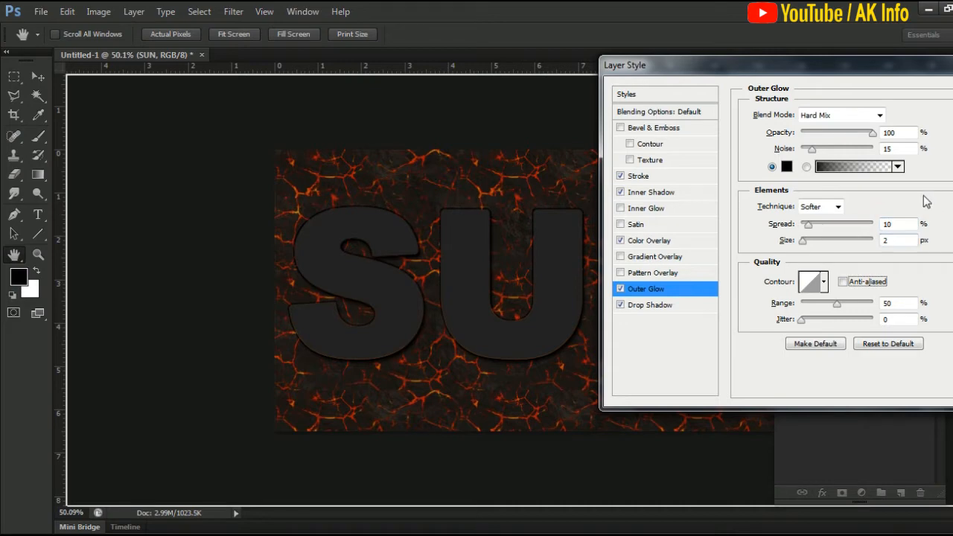
Step: Bend the middle of the Outer Glow's linear contour slightly downward into a custom curve
{"action": "left_click", "coordinate": [811, 284]}
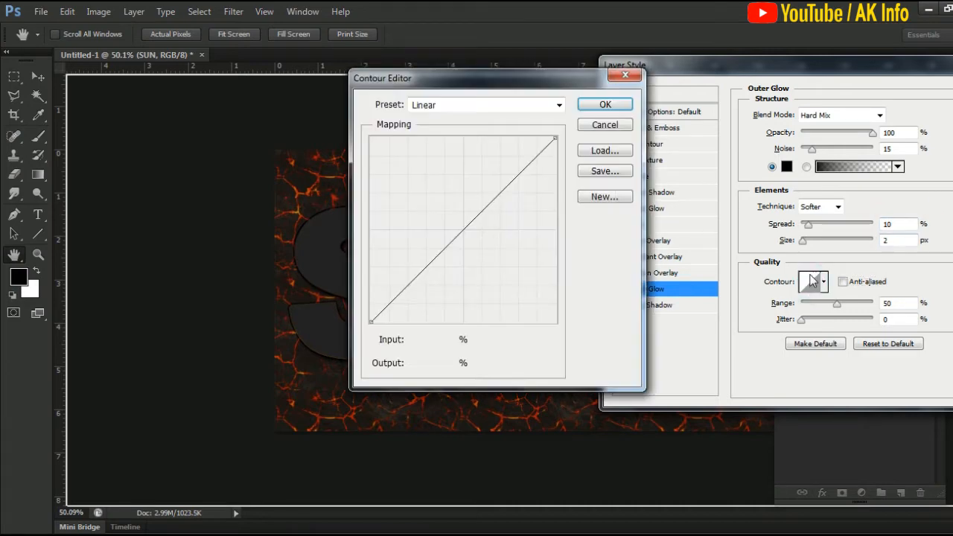
{"action": "left_click_drag", "start_coordinate": [461, 231], "coordinate": [477, 238]}
{"action": "left_click", "coordinate": [603, 105]}
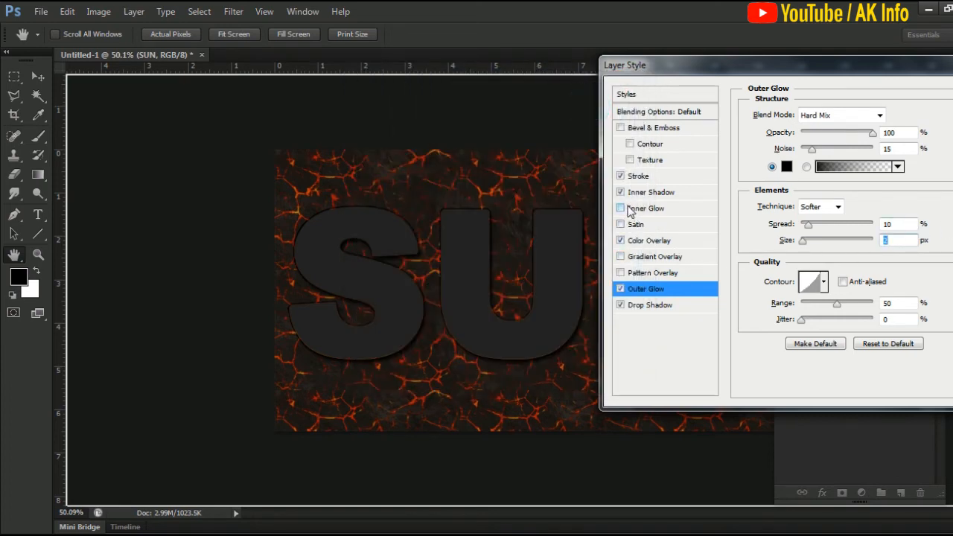
Step: Add an Inner Glow to the SUN text with Linear Dodge (Add) blend mode and 100% opacity
{"action": "left_click", "coordinate": [631, 210]}
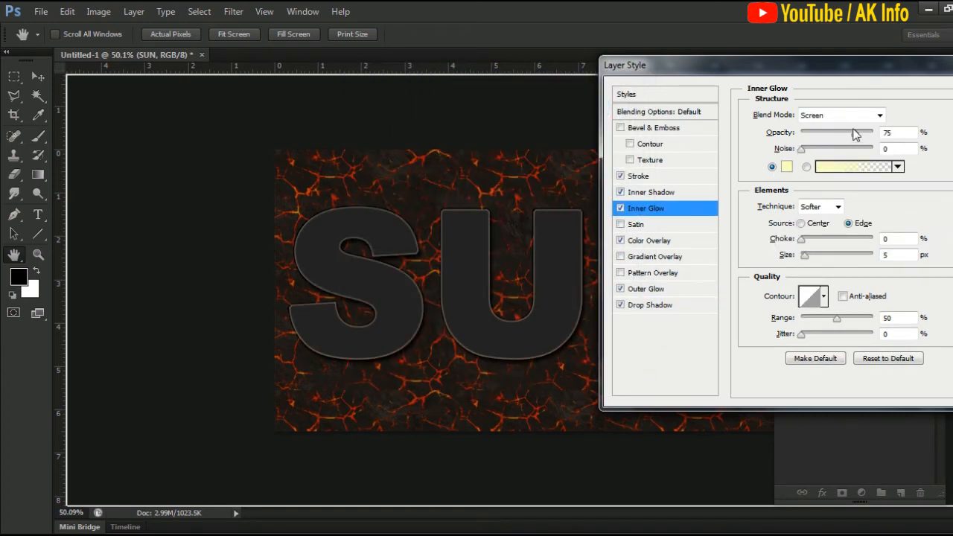
{"action": "left_click", "coordinate": [880, 116]}
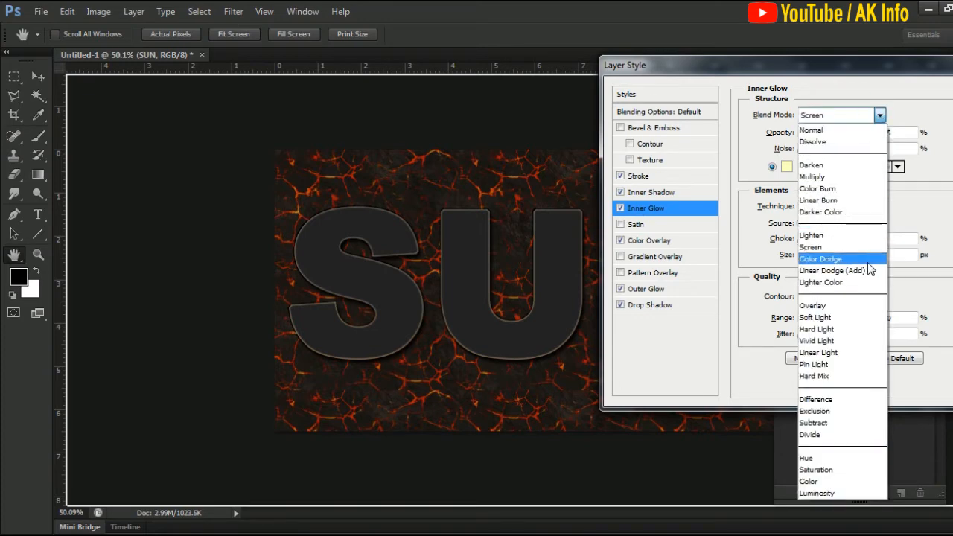
{"action": "left_click", "coordinate": [826, 270]}
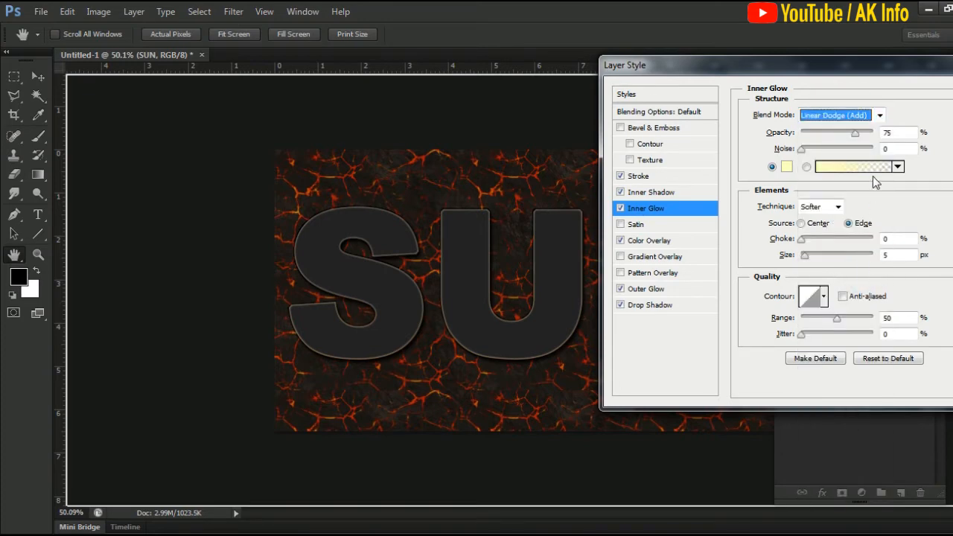
{"action": "left_click_drag", "start_coordinate": [855, 132], "coordinate": [872, 131]}
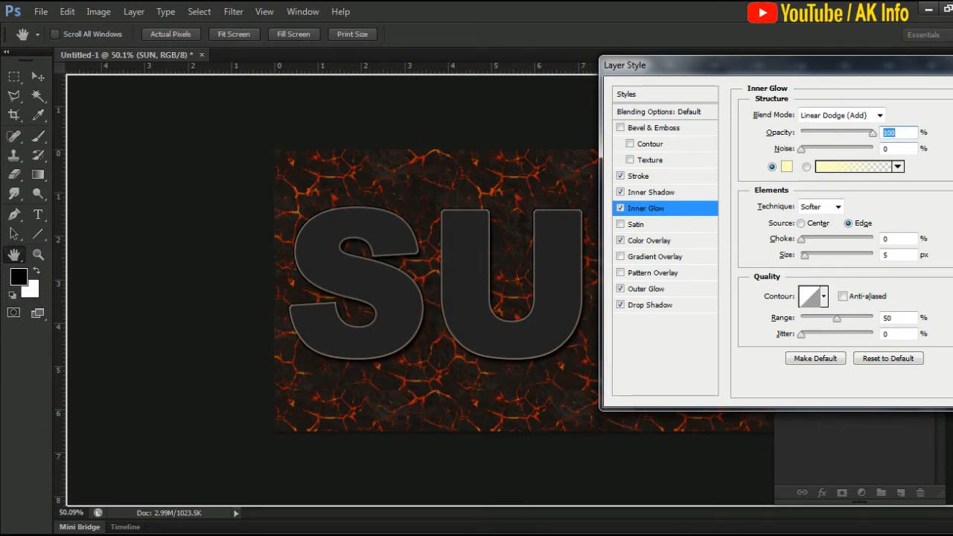
Step: Set the Inner Glow's color to faeaac and its size to 8 px
{"action": "left_click", "coordinate": [786, 166]}
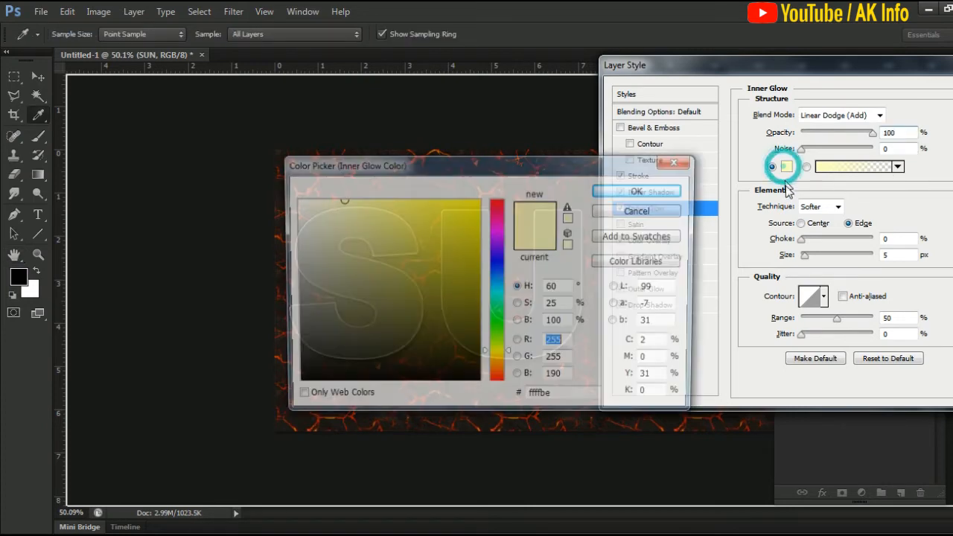
{"action": "left_click", "coordinate": [562, 398]}
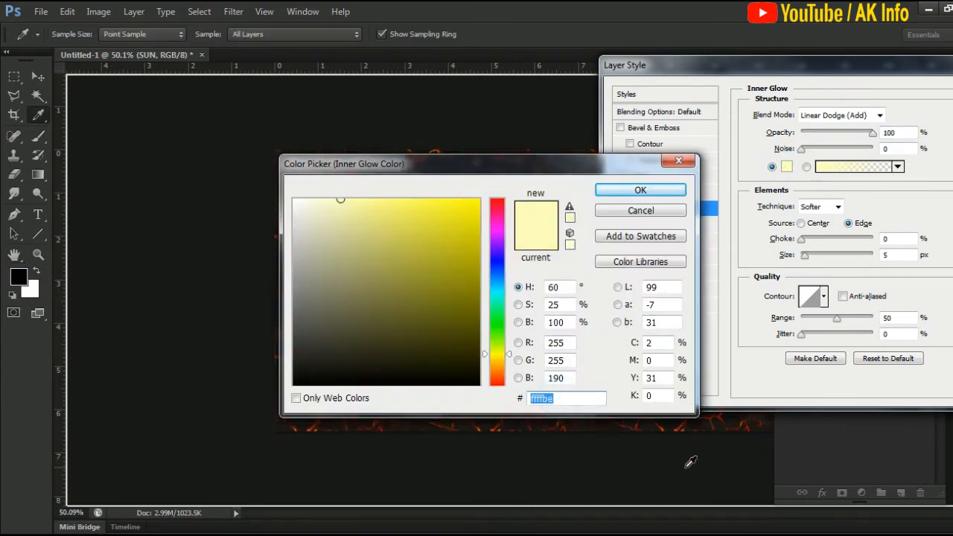
{"action": "type", "text": "faeaac"}
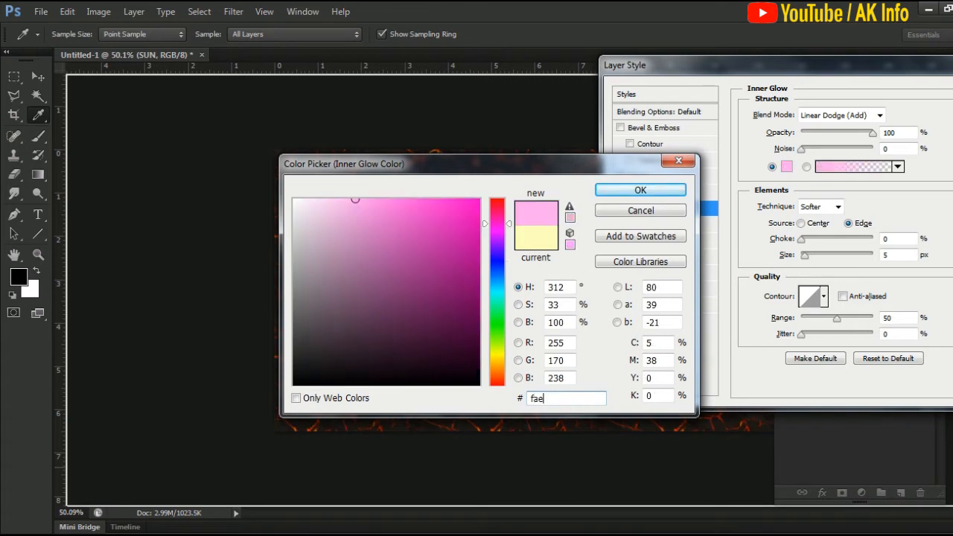
{"action": "left_click", "coordinate": [660, 192]}
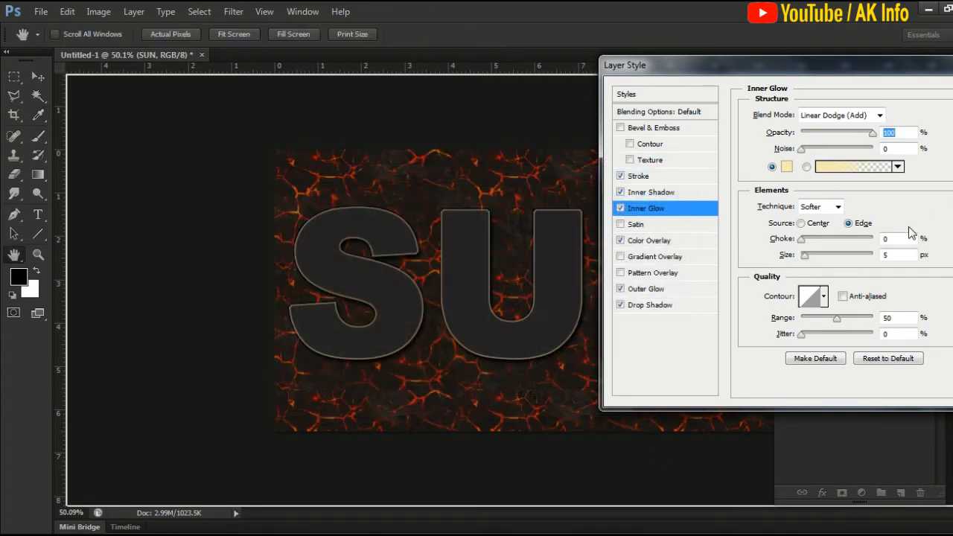
{"action": "left_click", "coordinate": [887, 254]}
{"action": "double_click", "coordinate": [887, 255]}
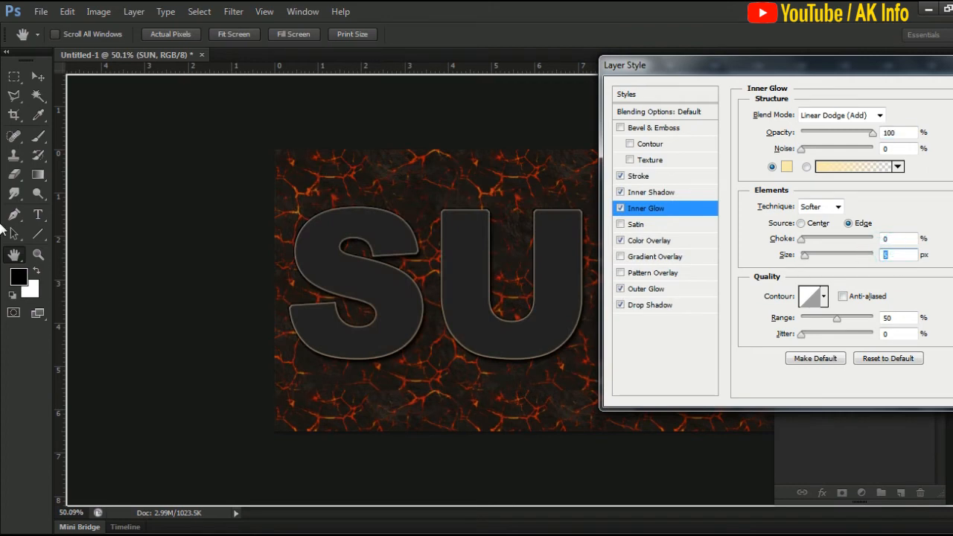
{"action": "type", "text": "8"}
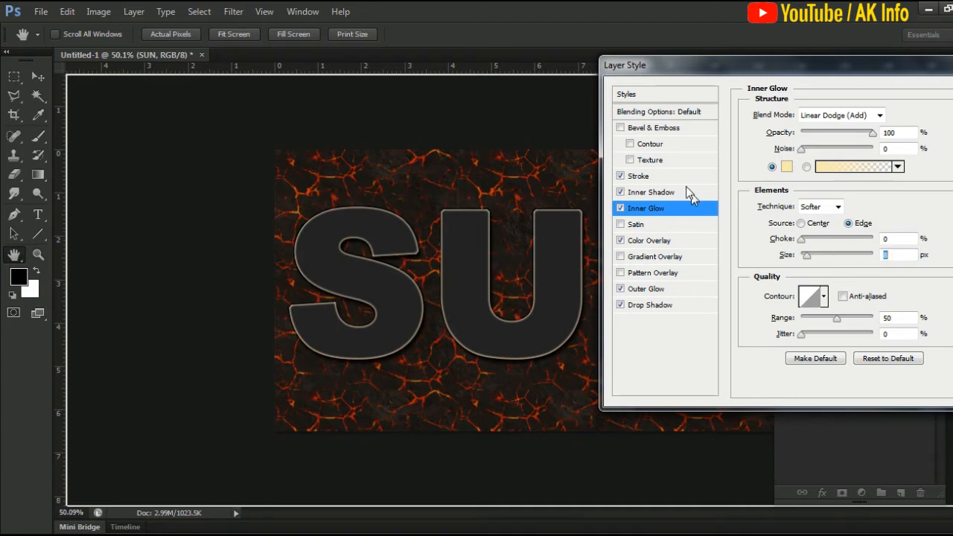
Step: Add a Bevel & Emboss to the SUN text with the Outer Bevel style and Chisel Hard technique
{"action": "left_click", "coordinate": [645, 131]}
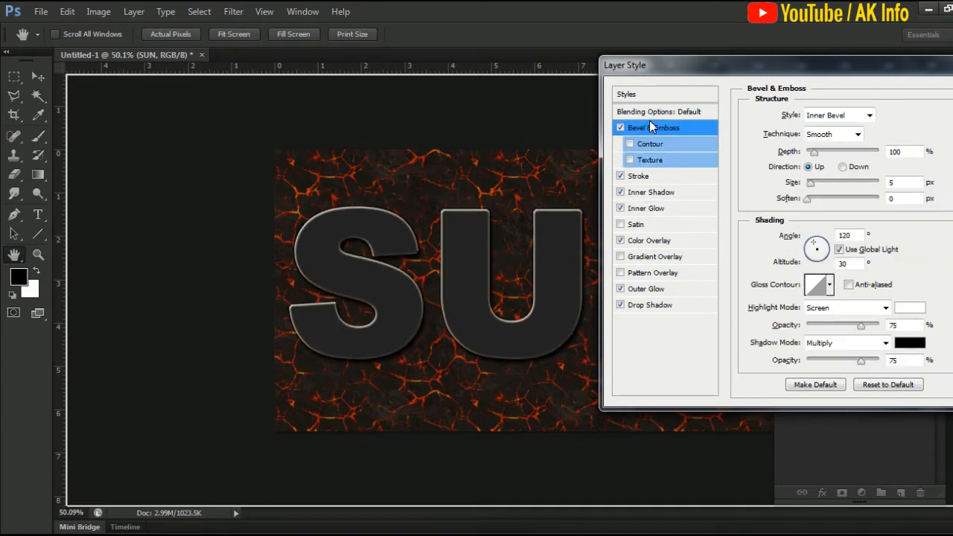
{"action": "left_click", "coordinate": [868, 116]}
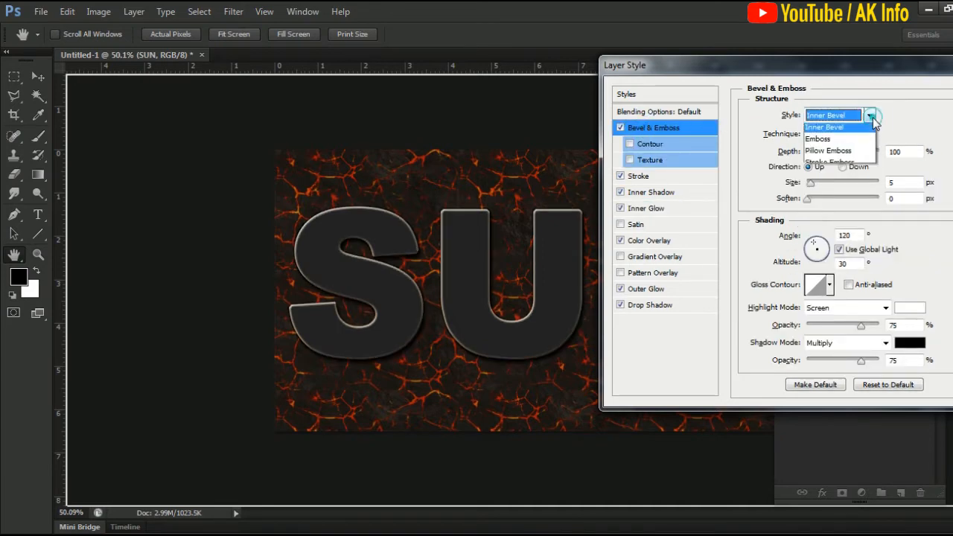
{"action": "left_click", "coordinate": [841, 130]}
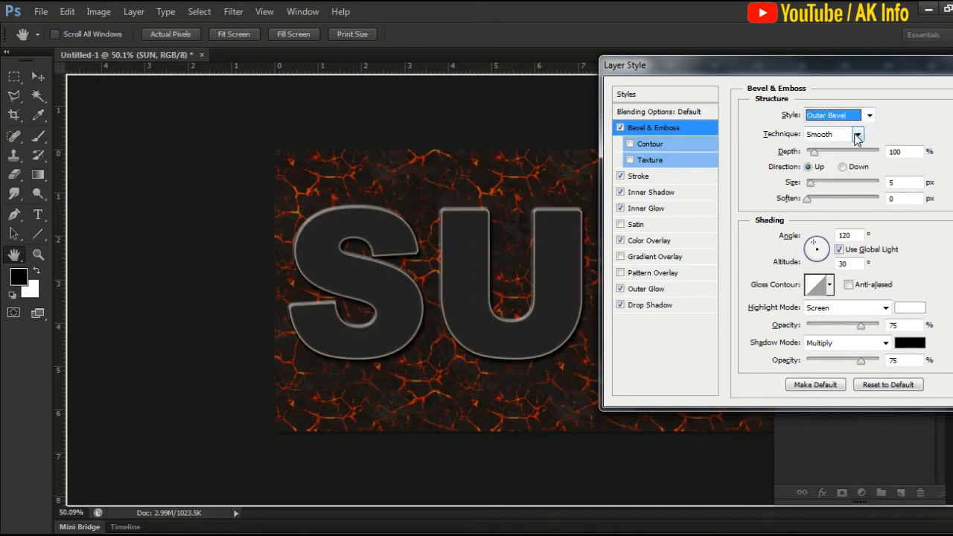
{"action": "left_click", "coordinate": [857, 136]}
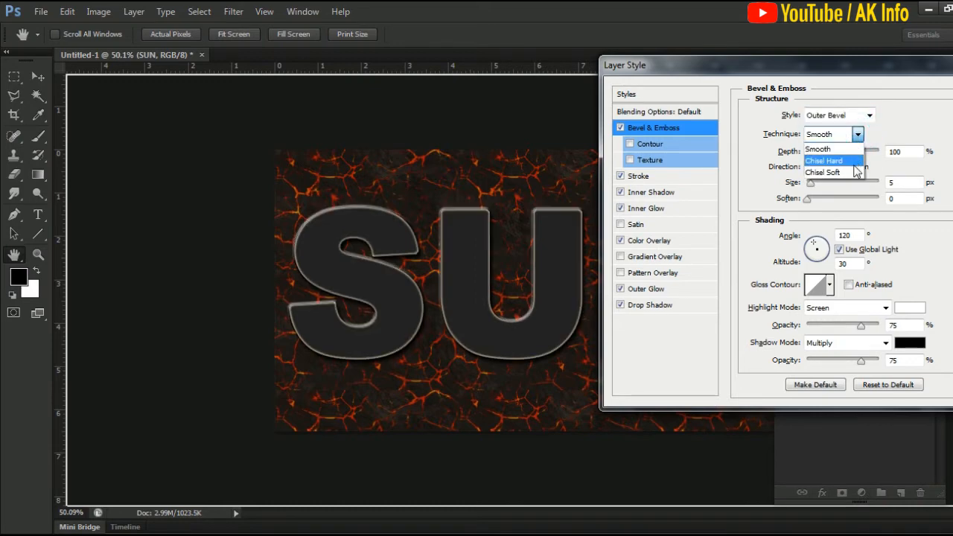
{"action": "left_click", "coordinate": [853, 162]}
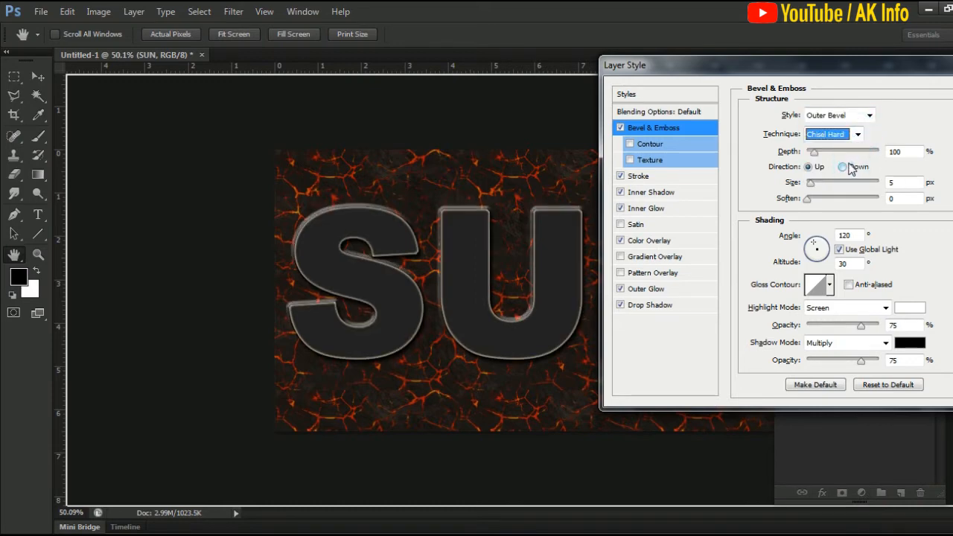
Step: Set the bevel's depth to 918% and its size to 4 px
{"action": "key", "text": "Tab"}
{"action": "left_click_drag", "start_coordinate": [815, 153], "coordinate": [875, 159]}
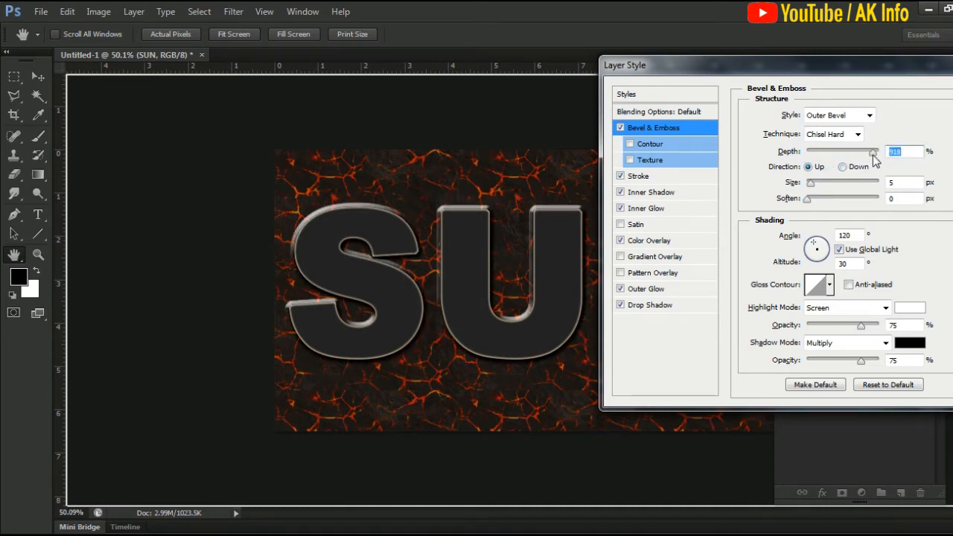
{"action": "key", "text": "Tab"}
{"action": "type", "text": "4"}
{"action": "key", "text": "Tab"}
{"action": "key", "text": "Tab"}
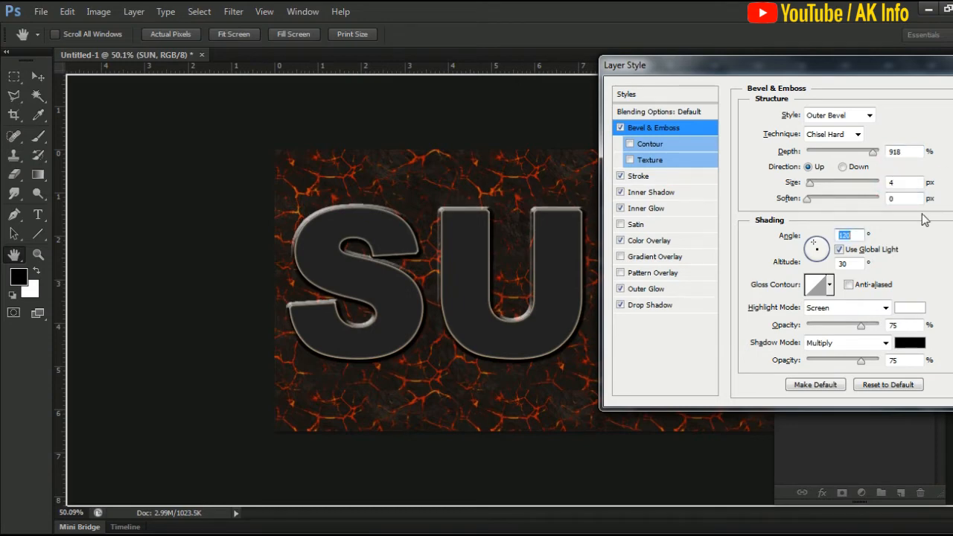
Step: Set the bevel's shading angle to -110° and bend its gloss contour to about 55% input and 43% output
{"action": "type", "text": "-110"}
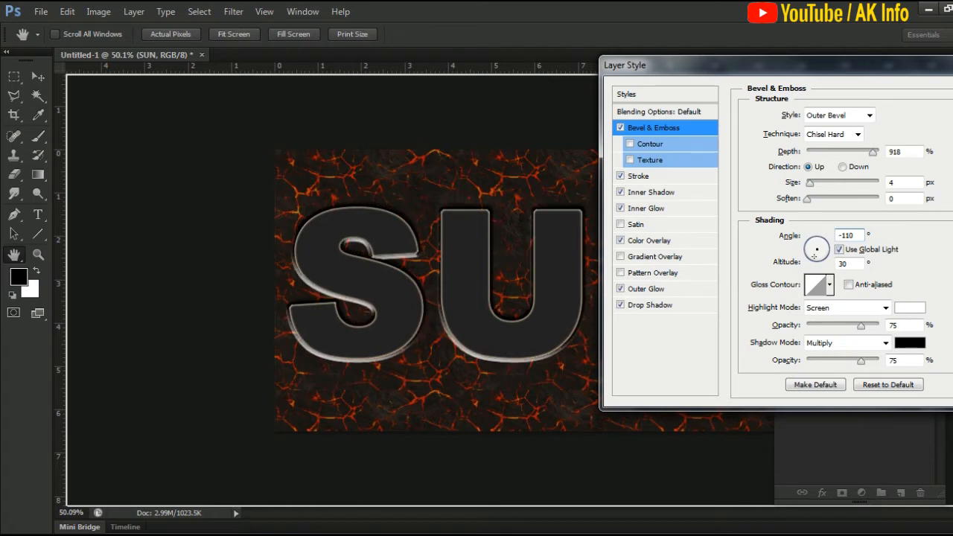
{"action": "key", "text": "Tab"}
{"action": "key", "text": "Tab"}
{"action": "left_click", "coordinate": [815, 282]}
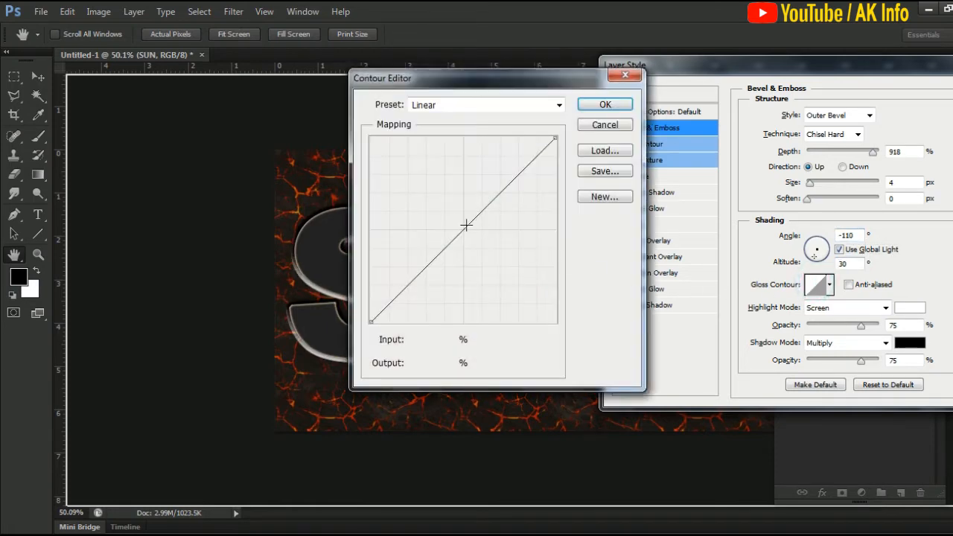
{"action": "left_click_drag", "start_coordinate": [460, 233], "coordinate": [472, 242]}
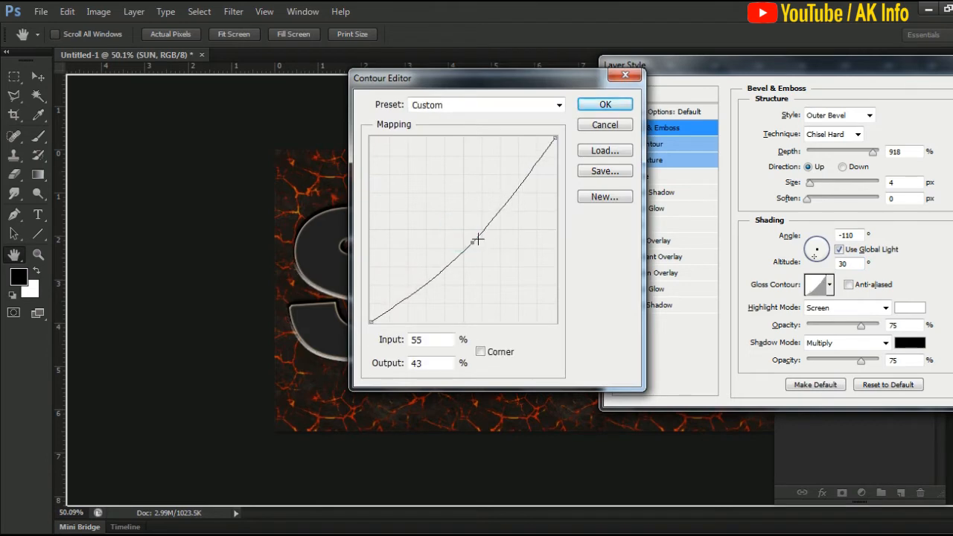
{"action": "left_click", "coordinate": [589, 109]}
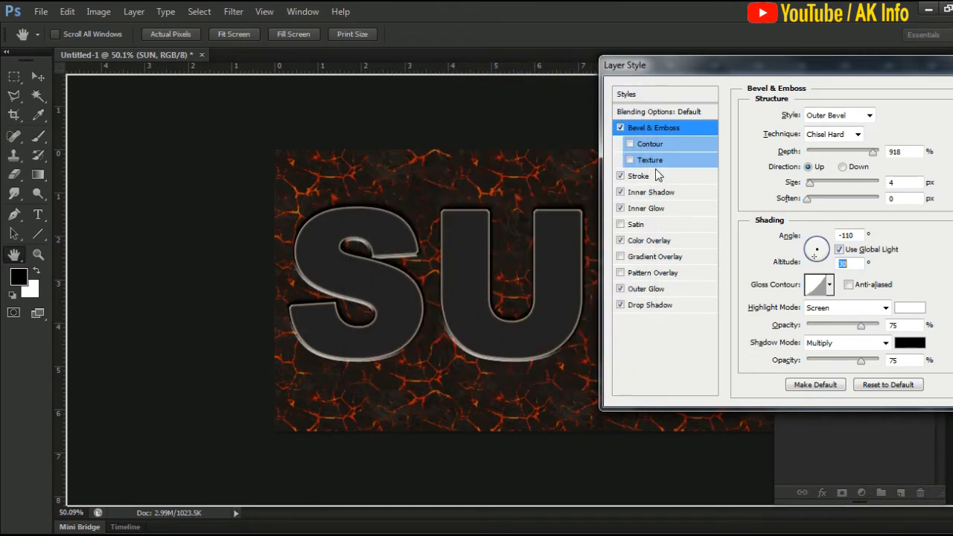
Step: Set the bevel's highlight color to fa2a0f
{"action": "left_click", "coordinate": [913, 308]}
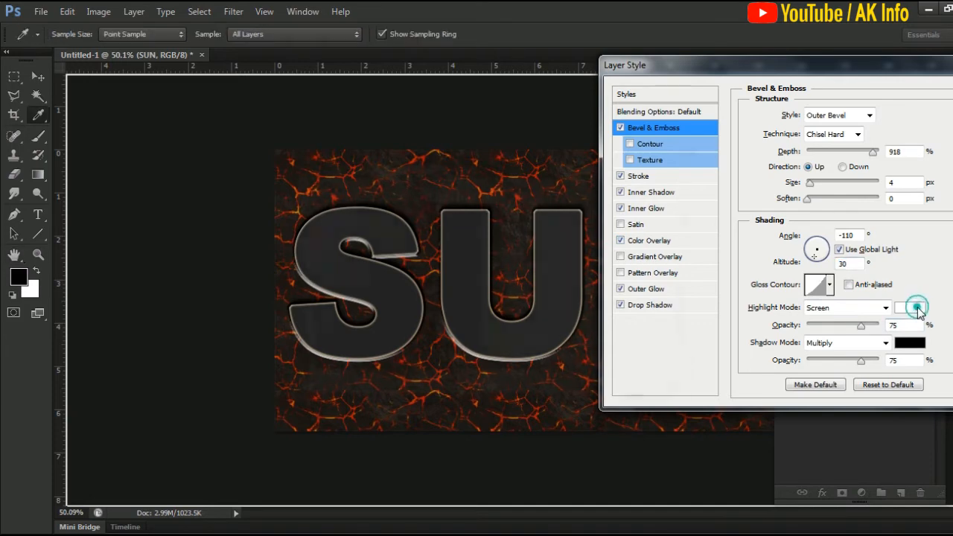
{"action": "double_click", "coordinate": [532, 396]}
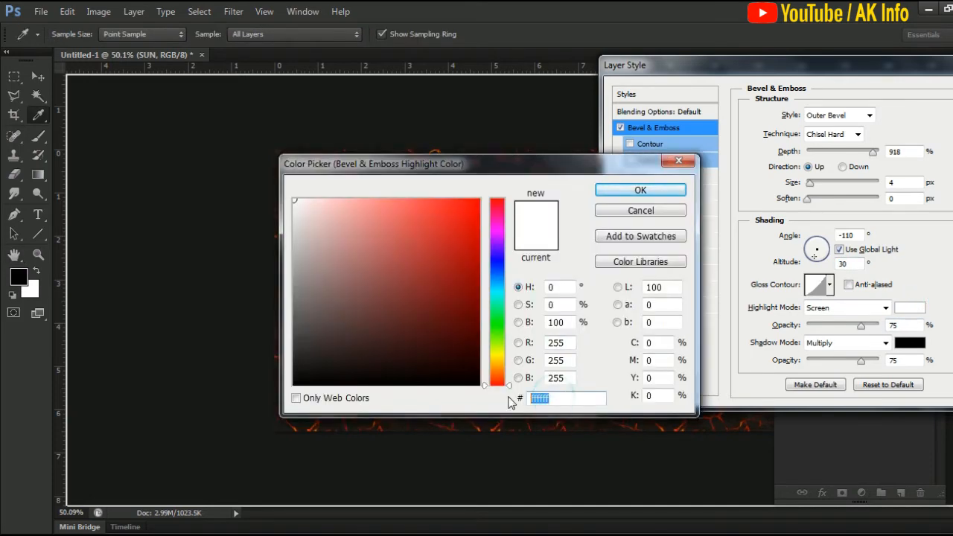
{"action": "type", "text": "fa2a0f"}
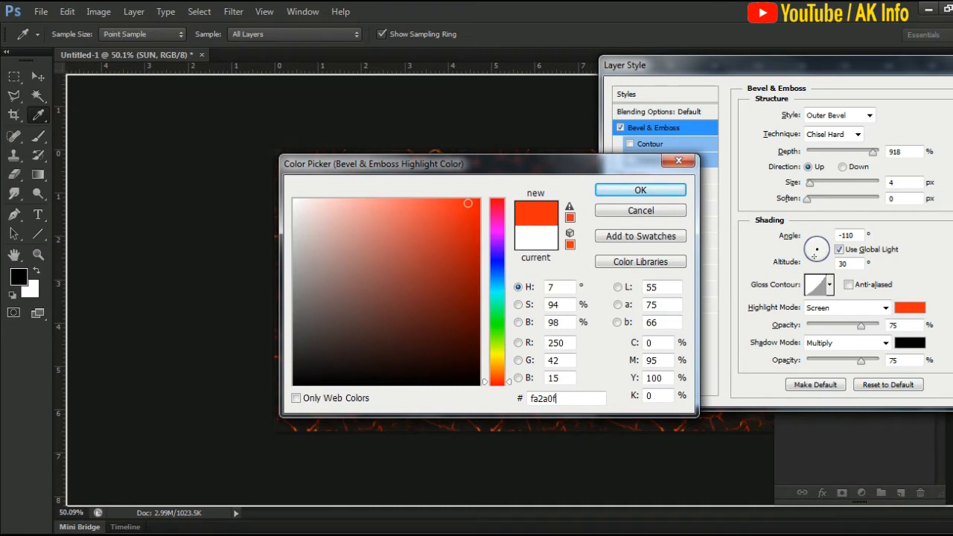
{"action": "left_click", "coordinate": [638, 194]}
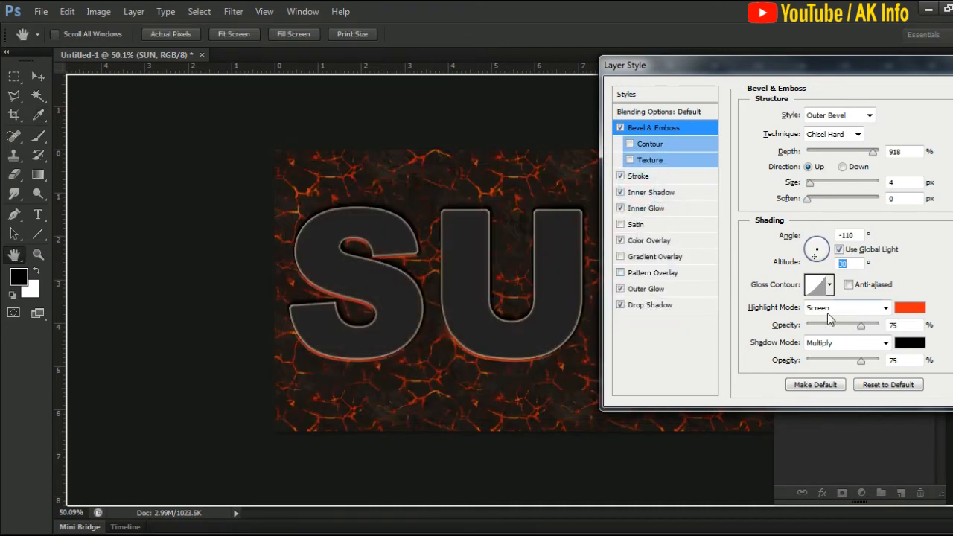
Step: Set the bevel's highlight mode and shadow mode to Normal, each at 100% opacity
{"action": "left_click", "coordinate": [841, 308]}
{"action": "left_click", "coordinate": [813, 12]}
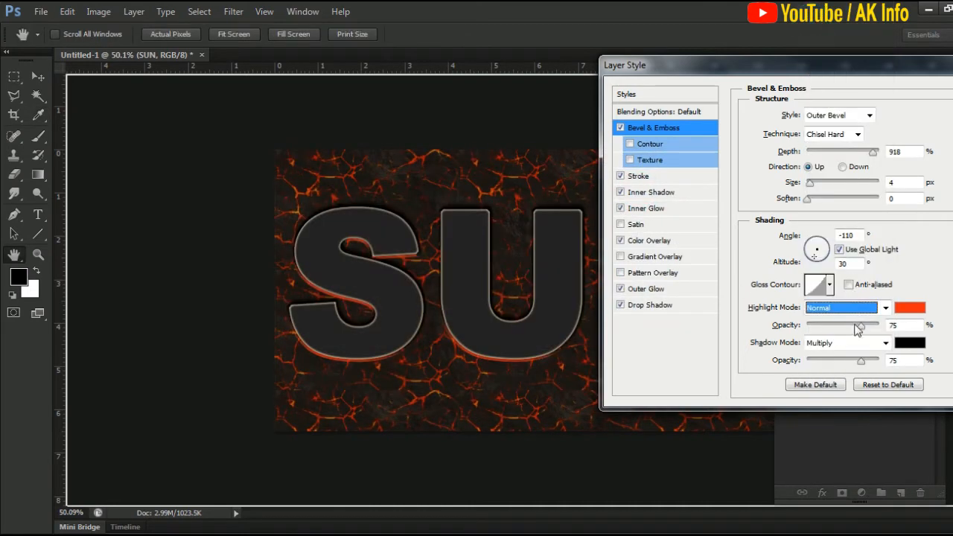
{"action": "left_click_drag", "start_coordinate": [861, 325], "coordinate": [880, 325]}
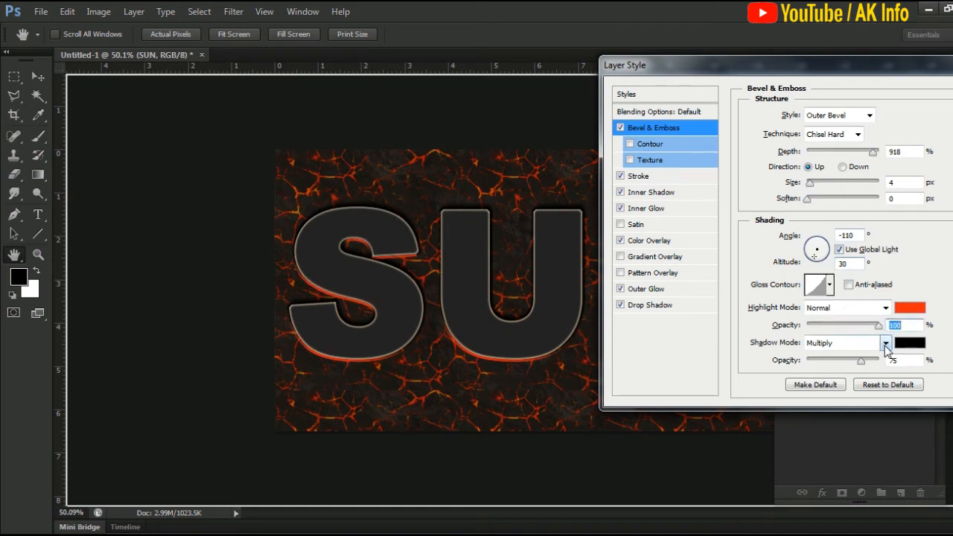
{"action": "left_click", "coordinate": [884, 344]}
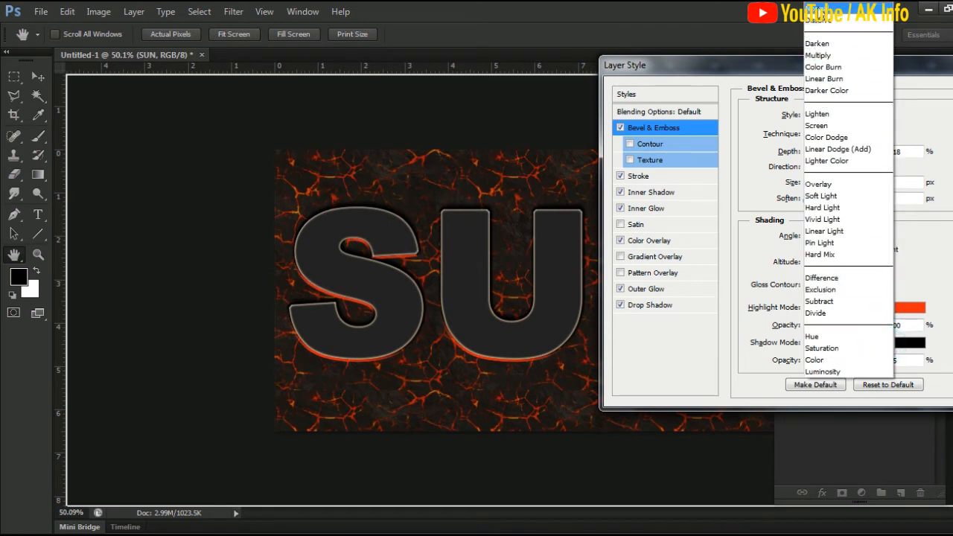
{"action": "left_click", "coordinate": [815, 10]}
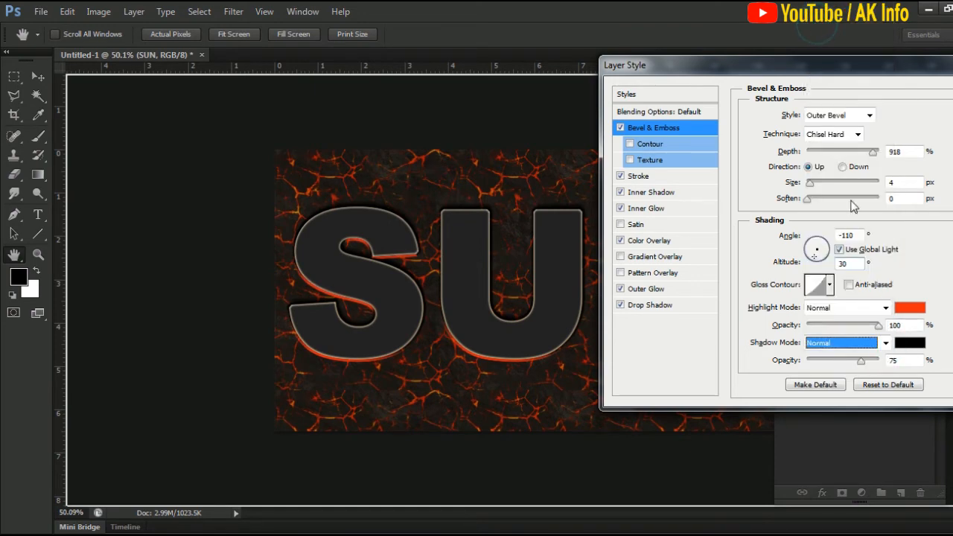
{"action": "left_click_drag", "start_coordinate": [862, 363], "coordinate": [906, 357]}
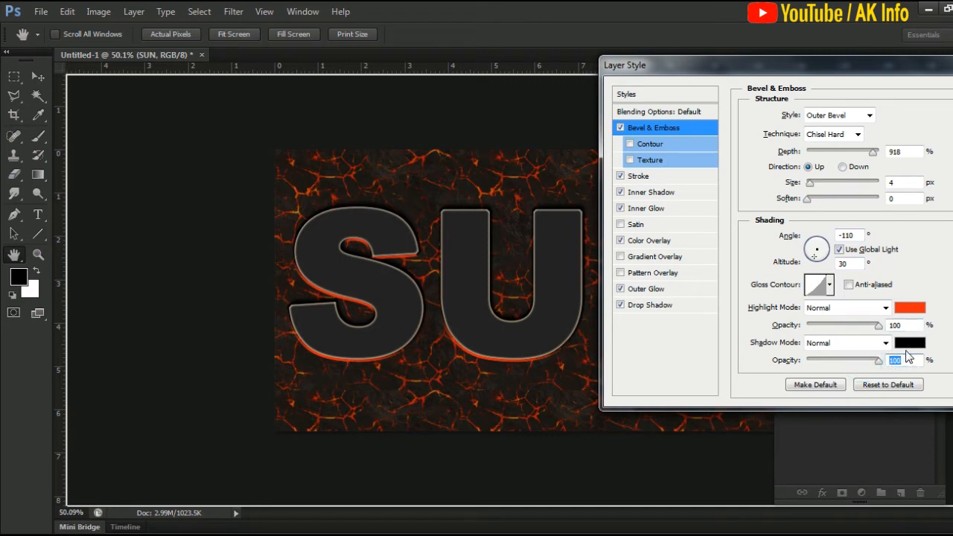
Step: Set the bevel's shadow color to 191614
{"action": "left_click", "coordinate": [911, 346]}
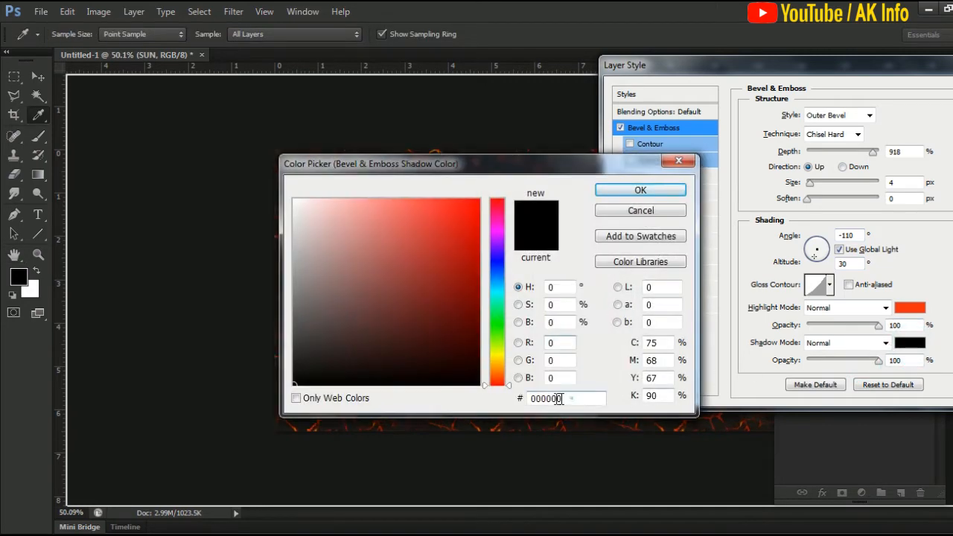
{"action": "type", "text": "191614"}
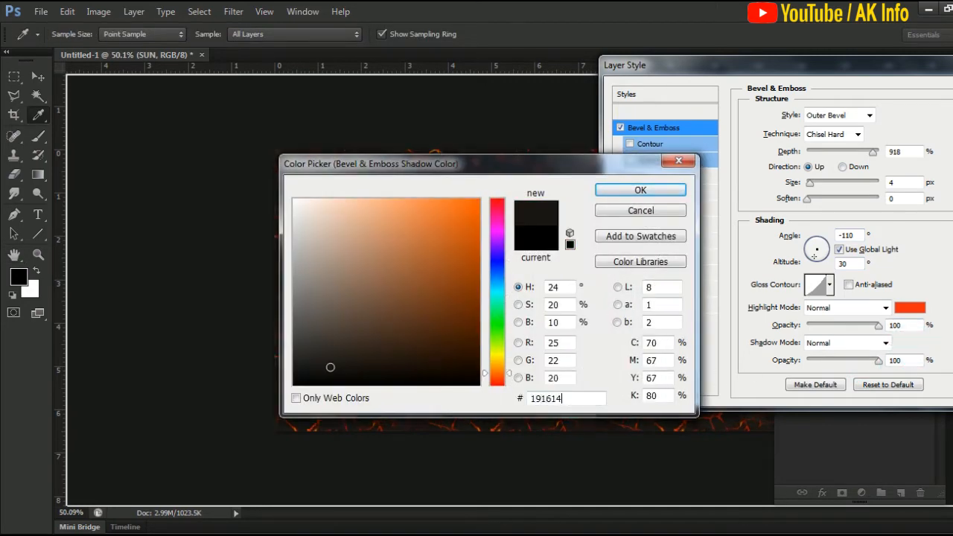
{"action": "left_click", "coordinate": [654, 190]}
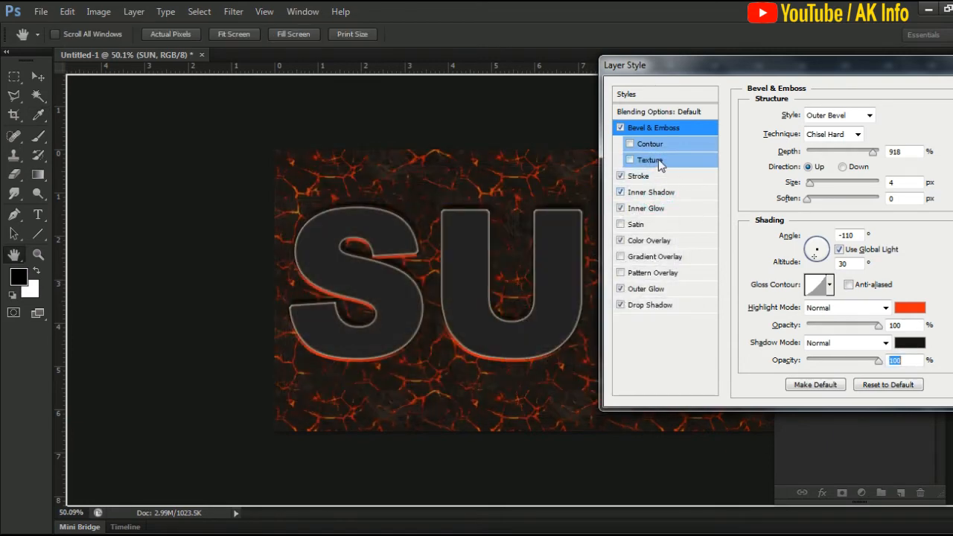
Step: Add a Texture to the SUN text's bevel using the 900 by 507 pixel cracked lava pattern
{"action": "left_click", "coordinate": [659, 162]}
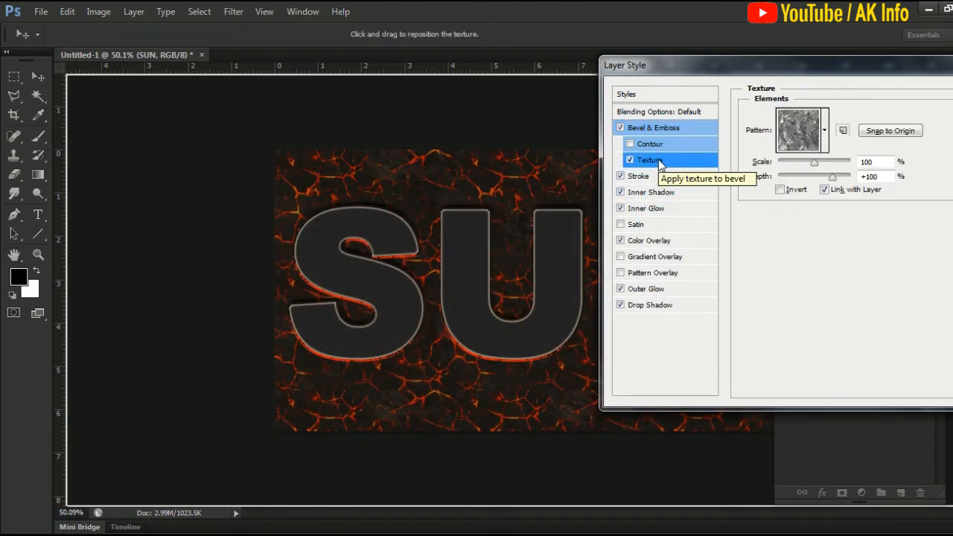
{"action": "left_click", "coordinate": [825, 133]}
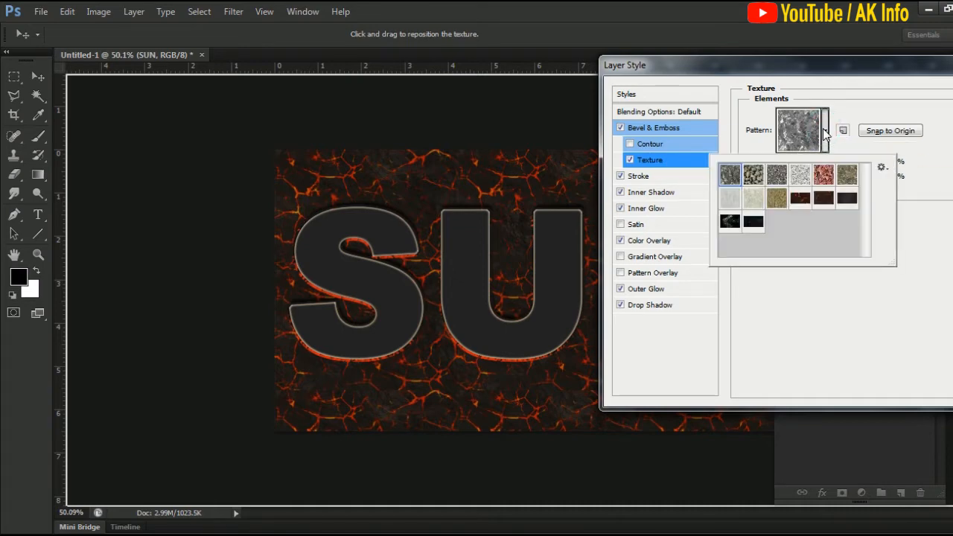
{"action": "left_click", "coordinate": [800, 199]}
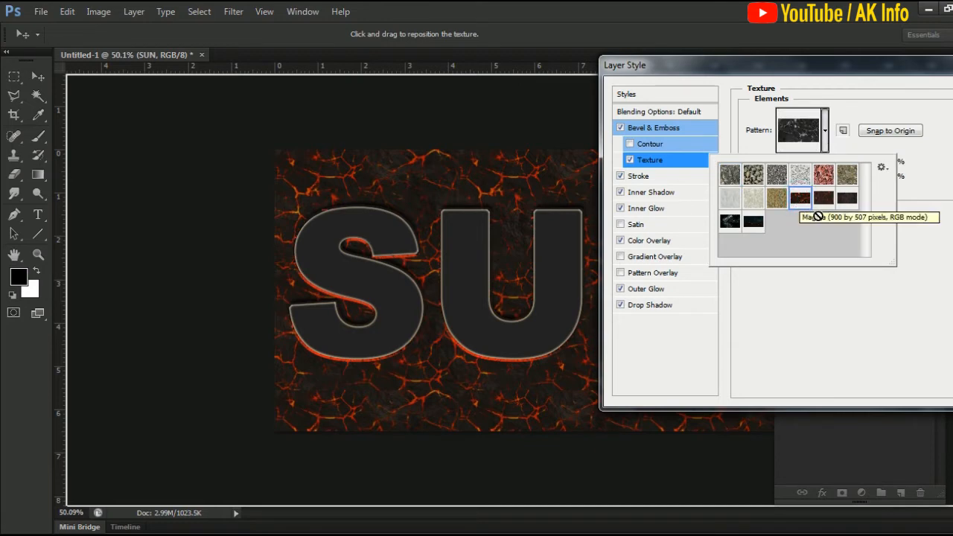
{"action": "left_click", "coordinate": [923, 255]}
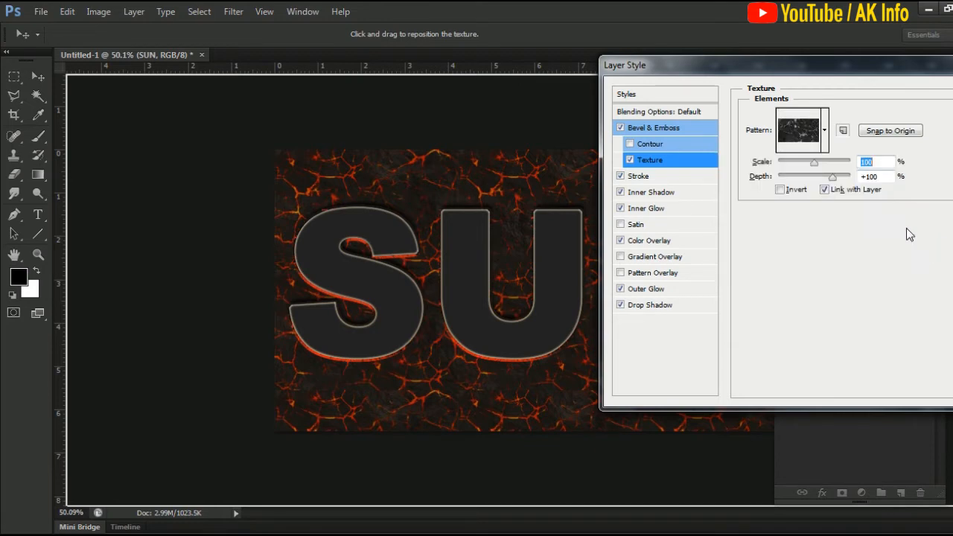
Step: Set the bevel texture's scale to 48% and depth to -22%, and apply the layer style
{"action": "type", "text": "48"}
{"action": "key", "text": "Tab"}
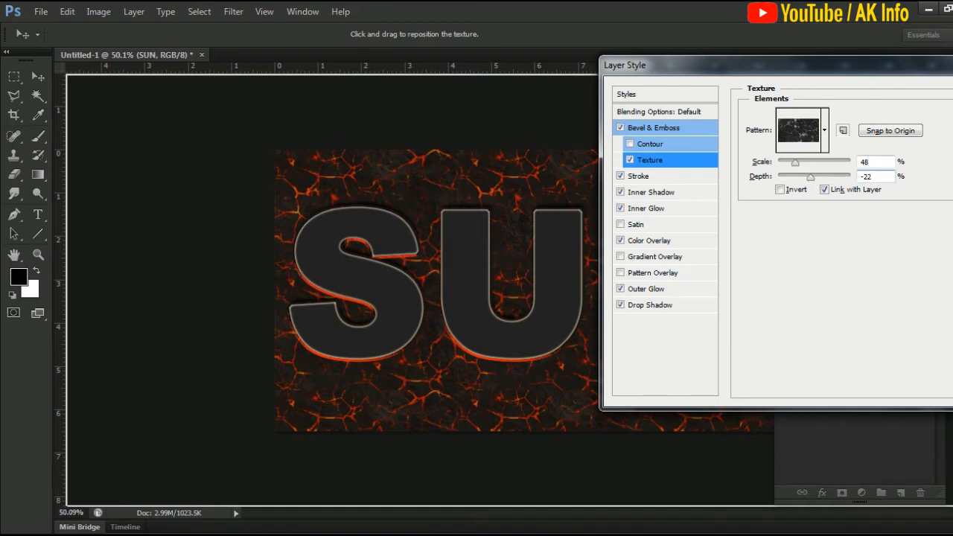
{"action": "left_click_drag", "start_coordinate": [915, 72], "coordinate": [815, 72]}
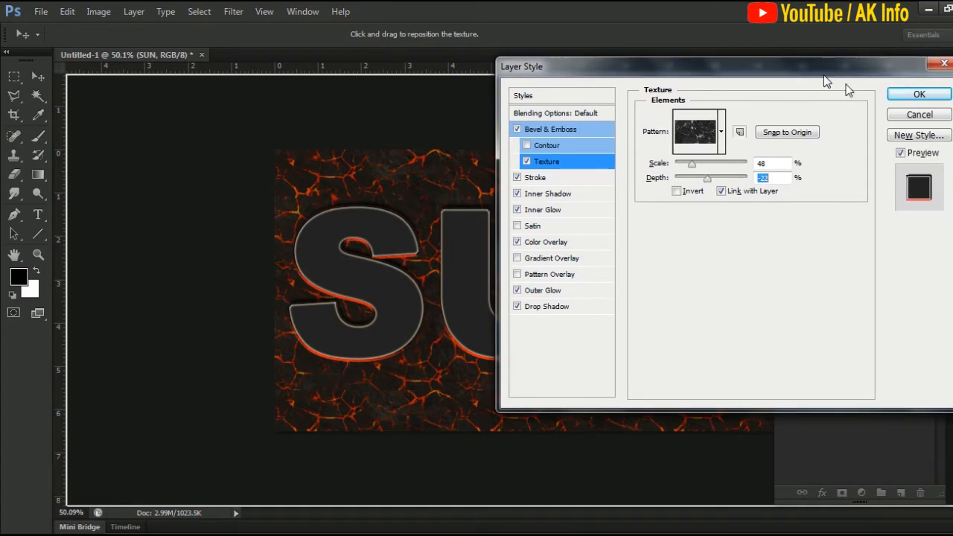
{"action": "left_click", "coordinate": [916, 95]}
{"action": "left_click", "coordinate": [930, 170]}
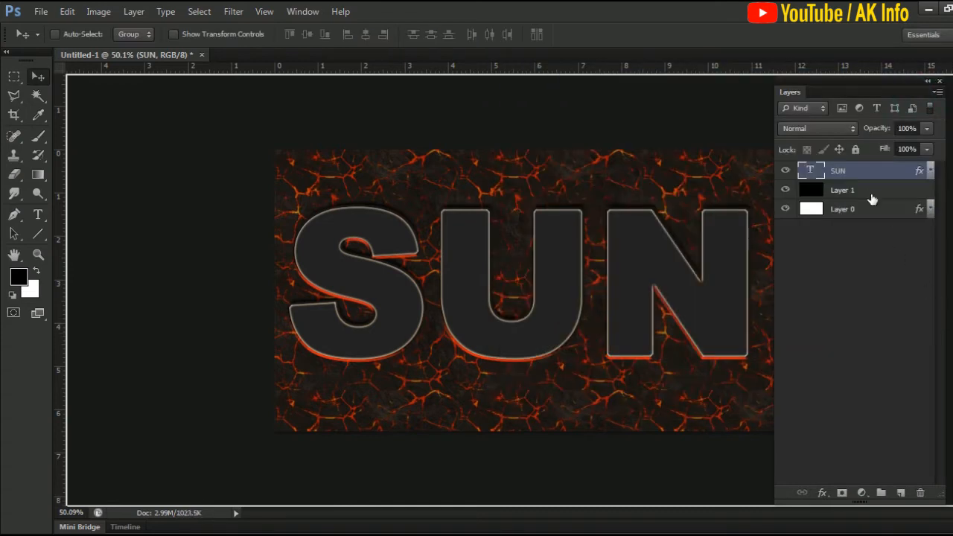
Step: Duplicate the SUN text layer and clear the layer style from the copy
{"action": "right_click", "coordinate": [866, 173]}
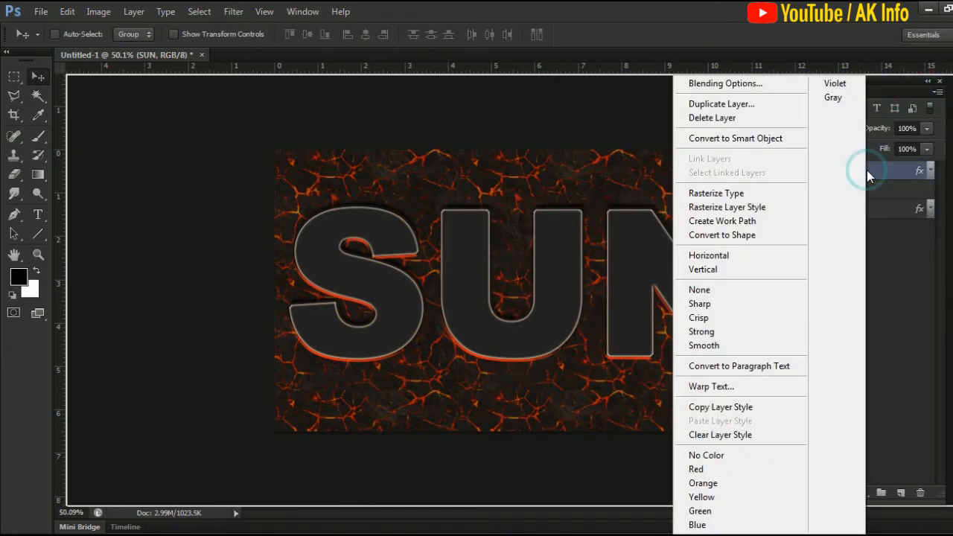
{"action": "left_click", "coordinate": [722, 104]}
{"action": "left_click", "coordinate": [633, 166]}
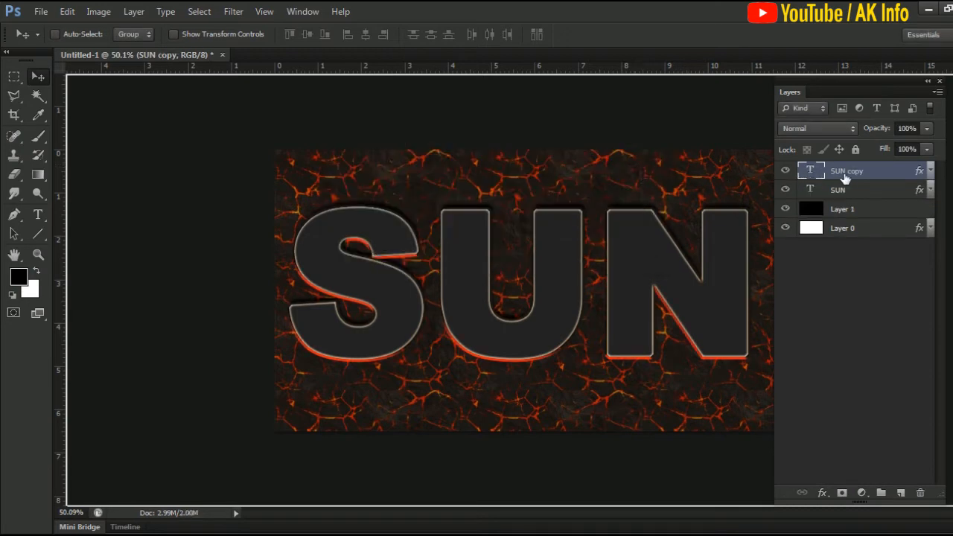
{"action": "right_click", "coordinate": [874, 174]}
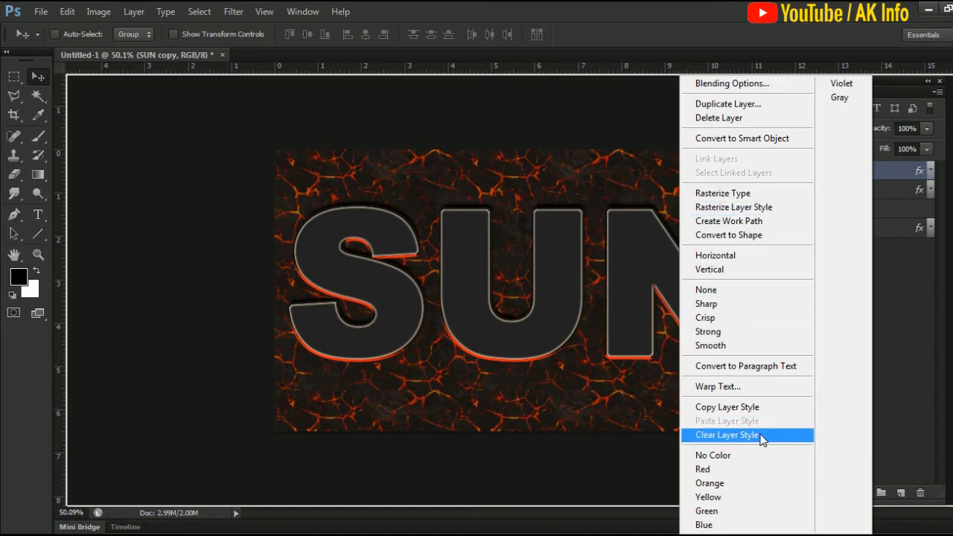
{"action": "left_click", "coordinate": [776, 436]}
Step: Set the SUN copy's fill opacity to 0% and add an Inner Shadow in Color Dodge blend mode
{"action": "double_click", "coordinate": [904, 176]}
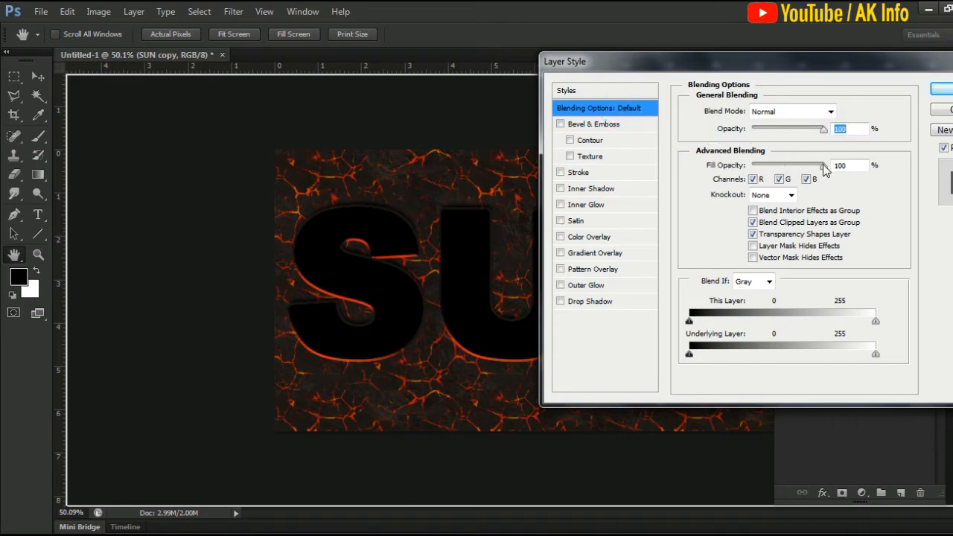
{"action": "left_click_drag", "start_coordinate": [824, 167], "coordinate": [744, 167]}
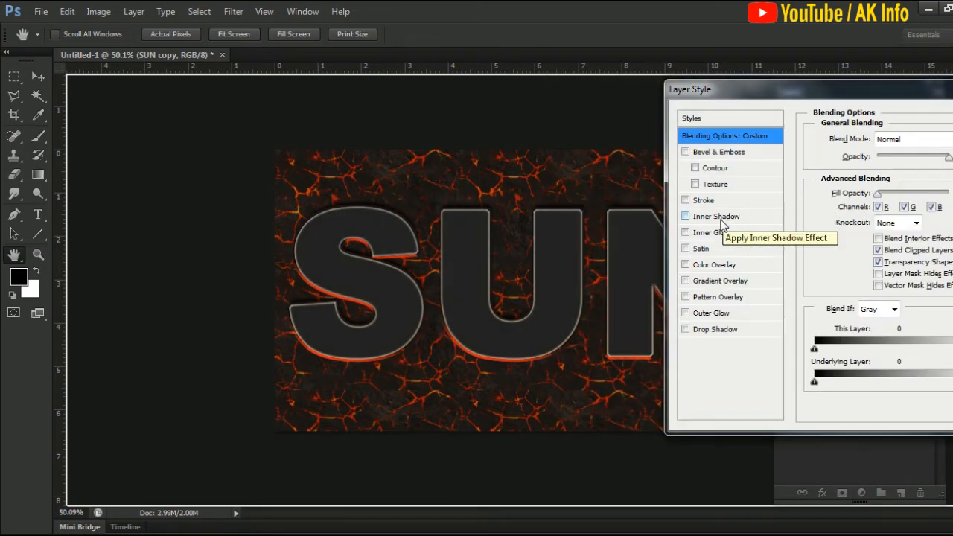
{"action": "left_click", "coordinate": [723, 218]}
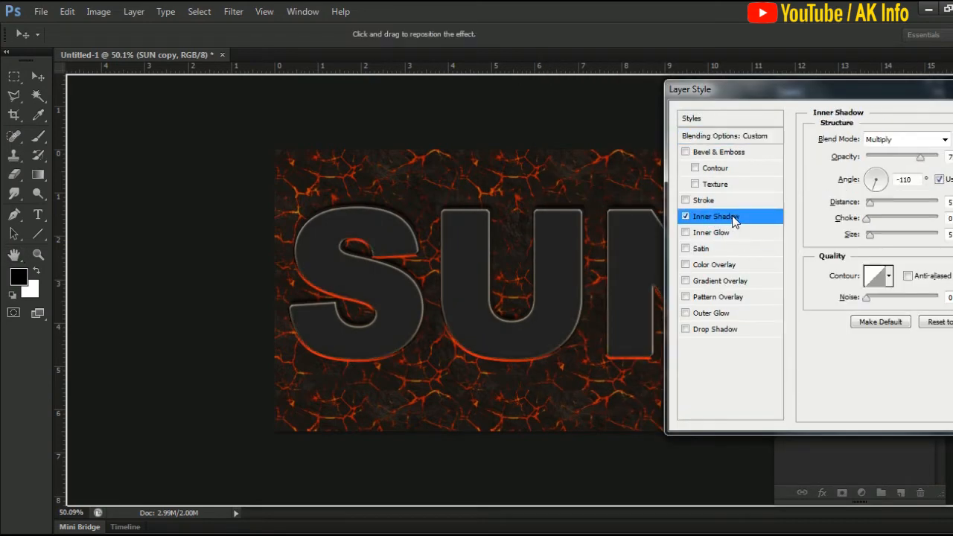
{"action": "left_click", "coordinate": [944, 139]}
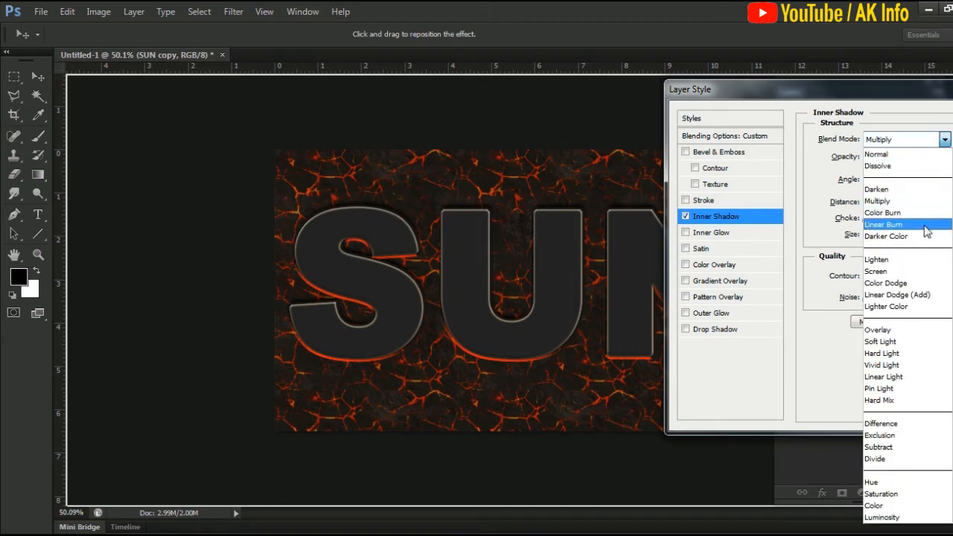
{"action": "left_click", "coordinate": [886, 283]}
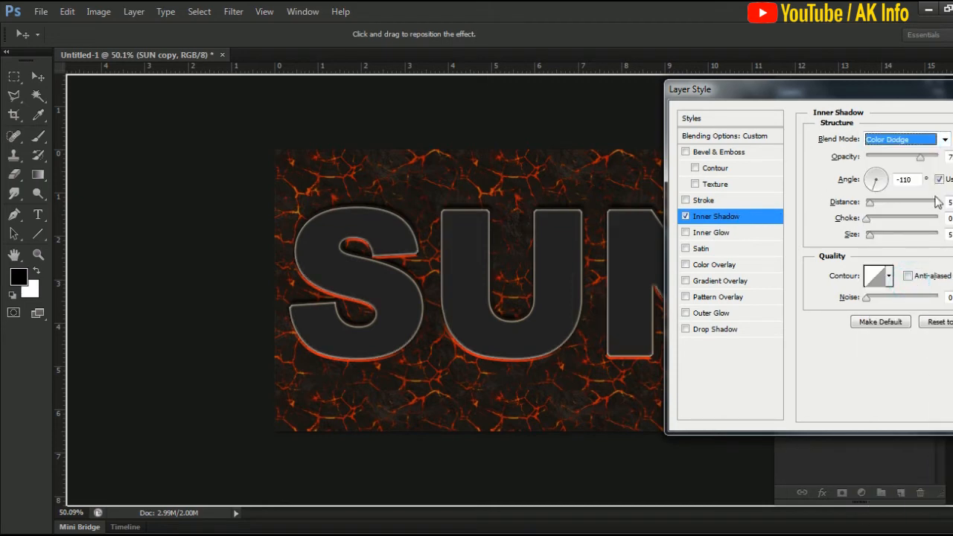
Step: Set the inner shadow's color to f28627 and its opacity to 100%
{"action": "left_click", "coordinate": [952, 139]}
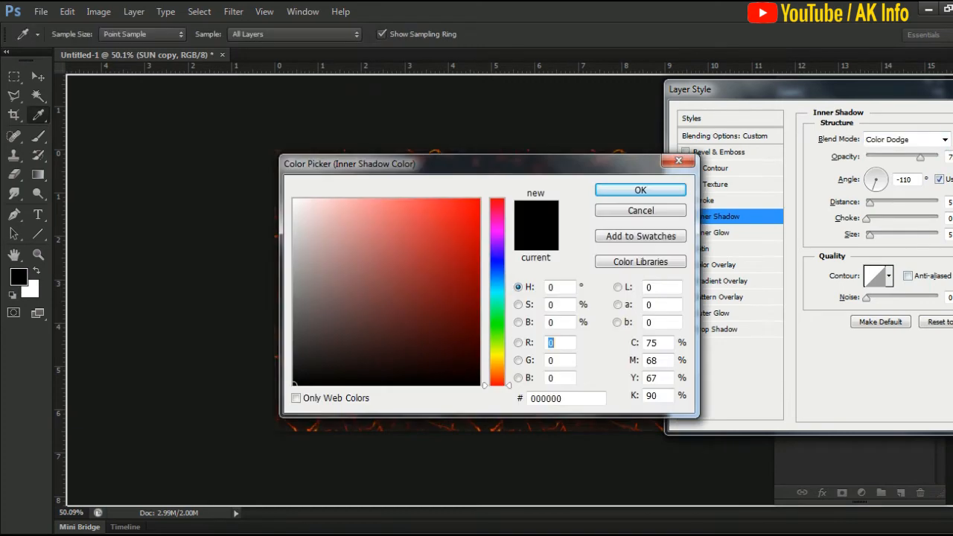
{"action": "double_click", "coordinate": [570, 398]}
{"action": "type", "text": "f28627"}
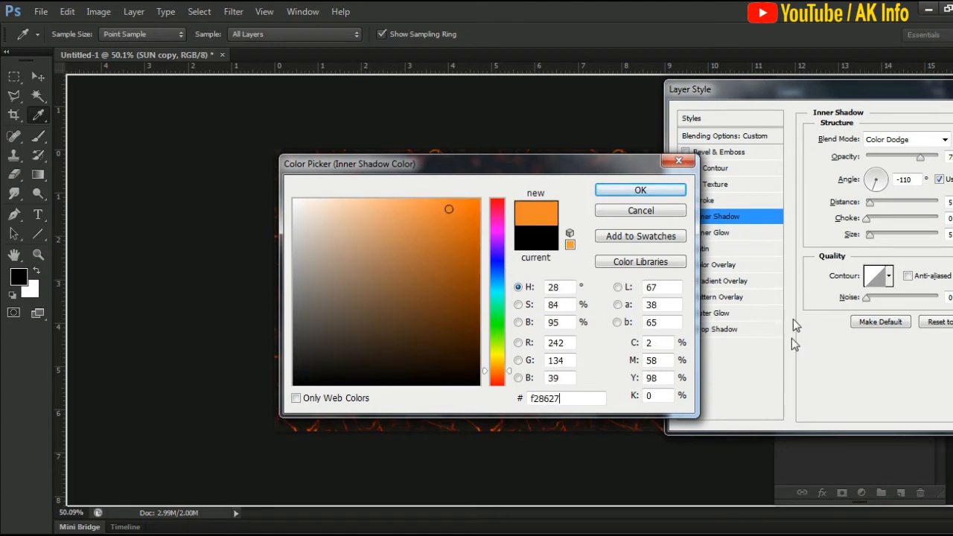
{"action": "left_click", "coordinate": [678, 190]}
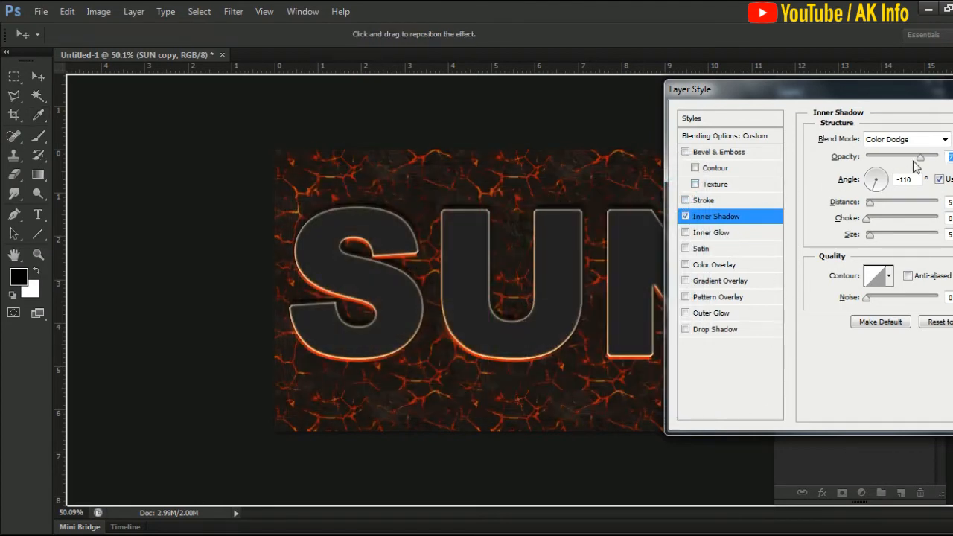
{"action": "left_click_drag", "start_coordinate": [914, 160], "coordinate": [936, 172]}
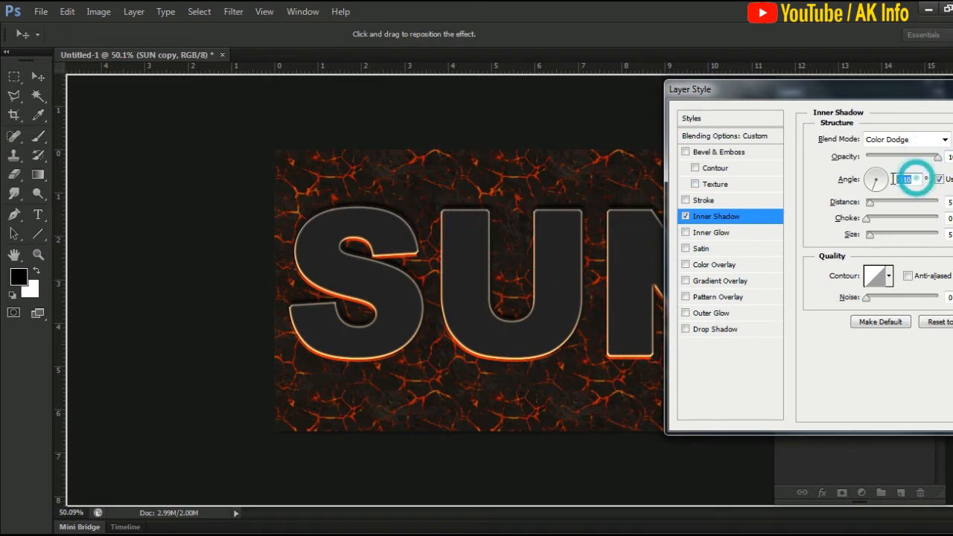
Step: Set the global light angle to -90°, and turn off global light for the SUN copy's inner shadow
{"action": "double_click", "coordinate": [904, 179]}
{"action": "type", "text": "90"}
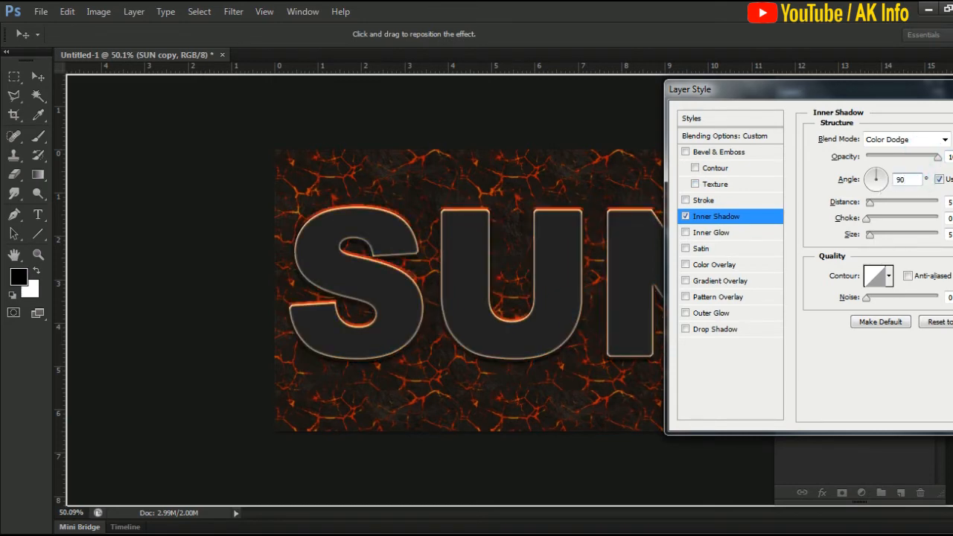
{"action": "key", "text": "BackSpace"}
{"action": "key", "text": "BackSpace"}
{"action": "type", "text": "-"}
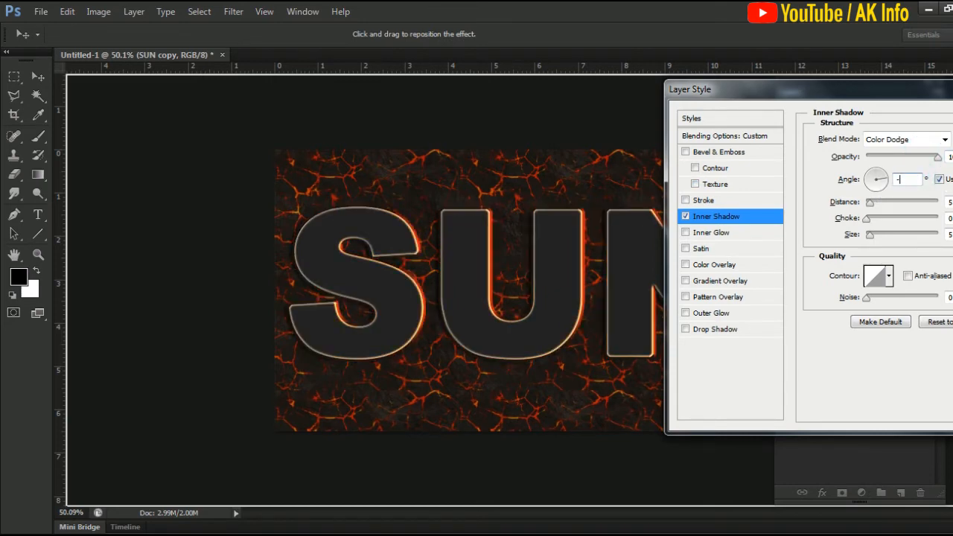
{"action": "type", "text": "90"}
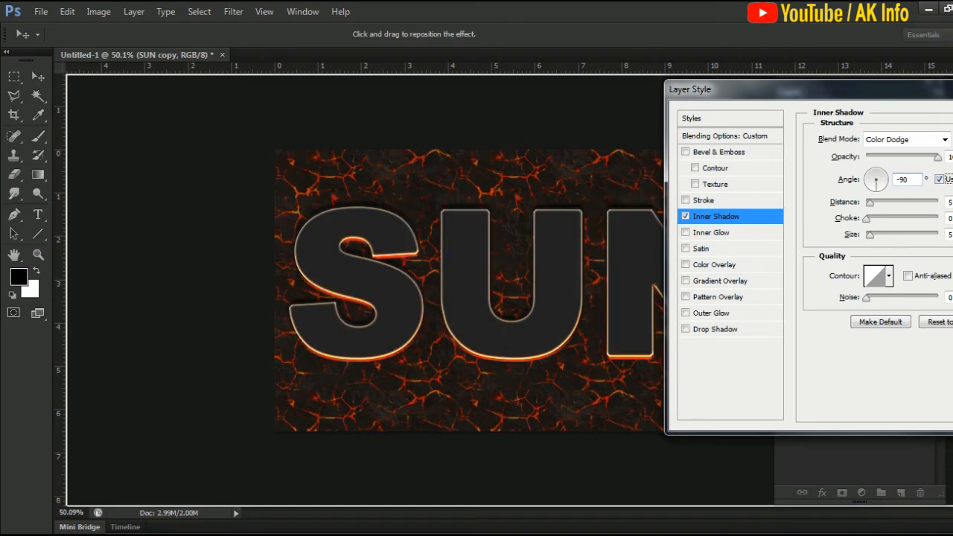
{"action": "left_click", "coordinate": [939, 179]}
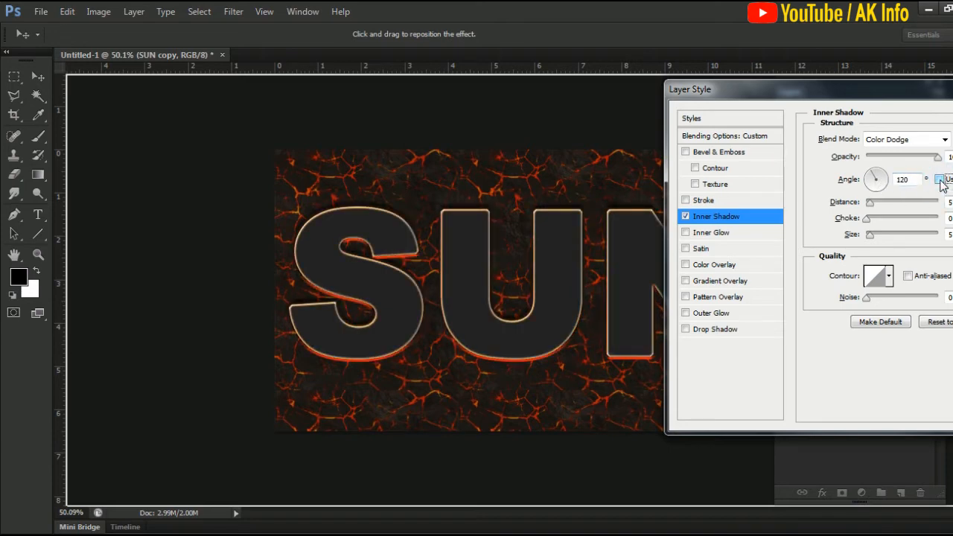
Step: Set the inner shadow's distance to 15 px and size to 20 px, and make its contour anti-aliased
{"action": "left_click_drag", "start_coordinate": [952, 203], "coordinate": [931, 197]}
{"action": "type", "text": "1520"}
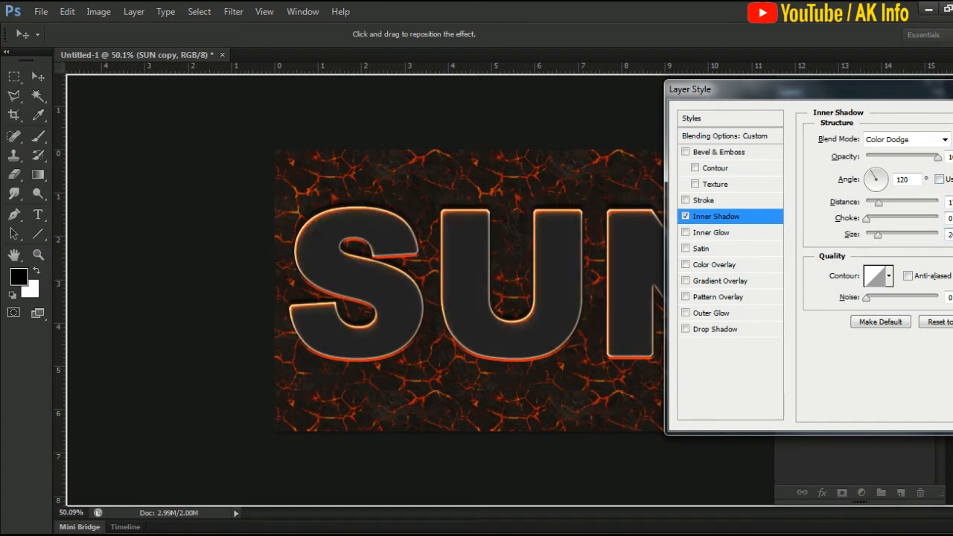
{"action": "left_click", "coordinate": [908, 276]}
Step: Add an Inner Glow to the SUN copy with Overlay blend mode and 24% opacity
{"action": "left_click", "coordinate": [721, 236]}
{"action": "left_click_drag", "start_coordinate": [744, 89], "coordinate": [700, 83]}
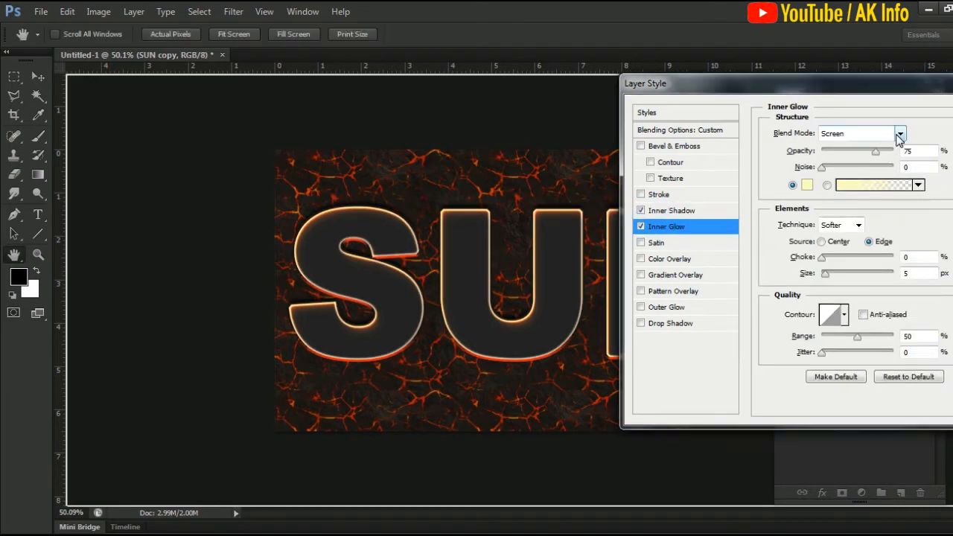
{"action": "left_click", "coordinate": [900, 134]}
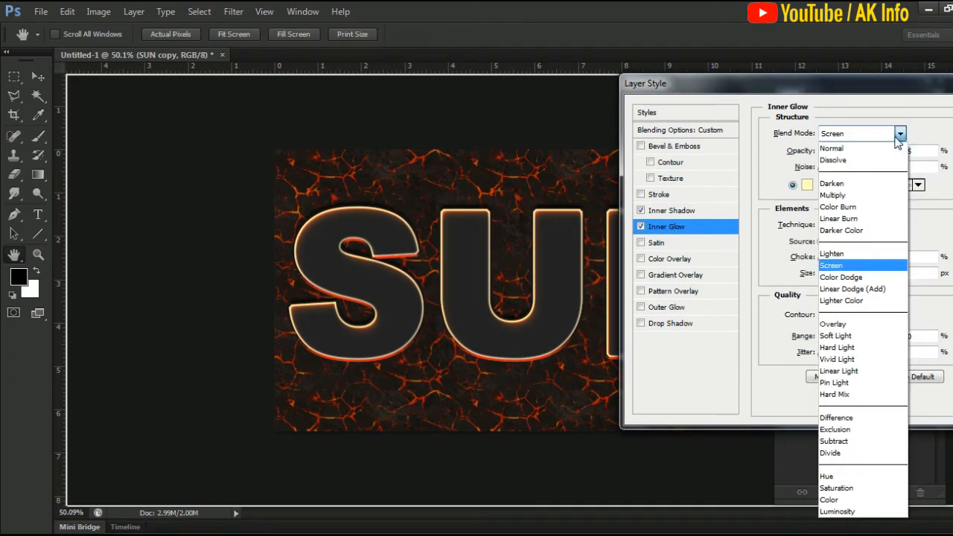
{"action": "left_click", "coordinate": [845, 325]}
{"action": "type", "text": "24"}
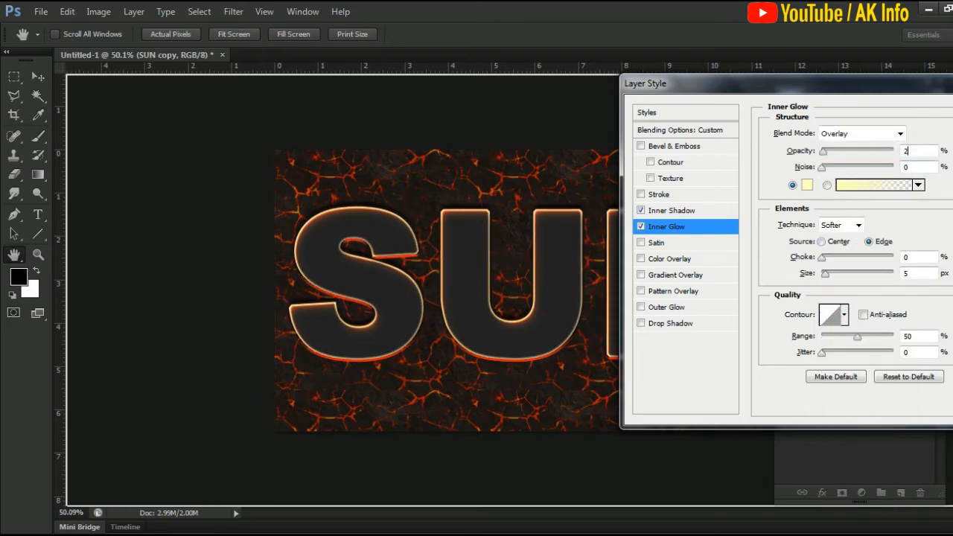
Step: Set the SUN copy's Inner Glow color to white (ffffff) and its size to 31 px
{"action": "left_click", "coordinate": [807, 186]}
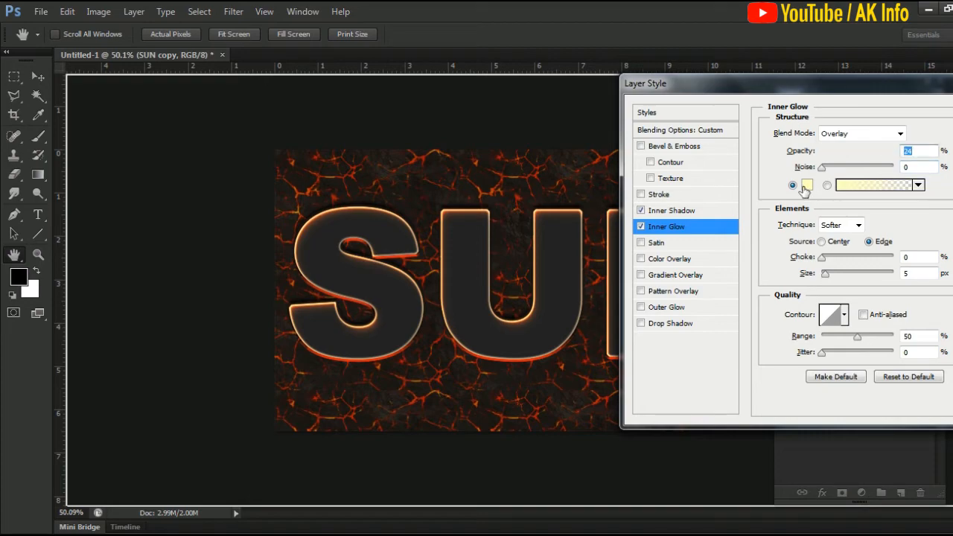
{"action": "left_click_drag", "start_coordinate": [334, 229], "coordinate": [279, 172]}
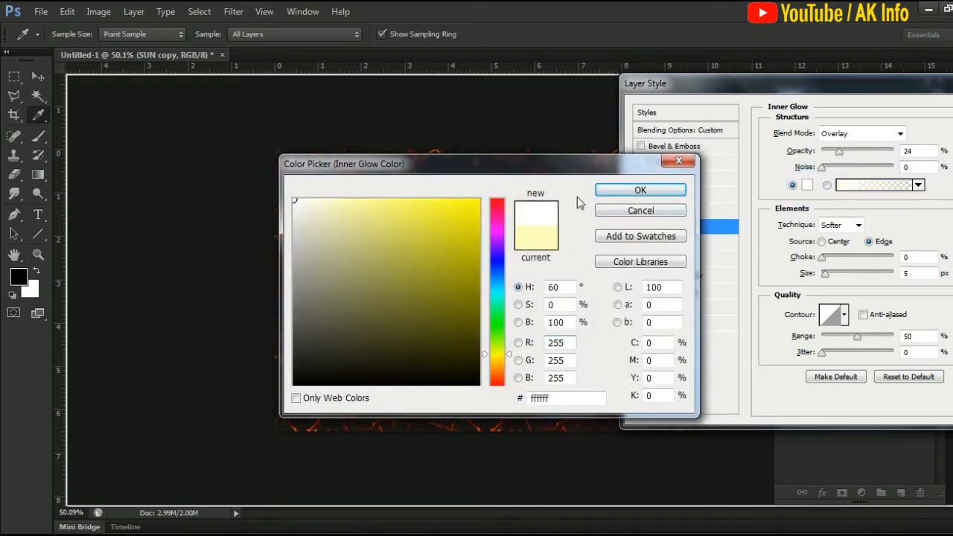
{"action": "left_click", "coordinate": [607, 191]}
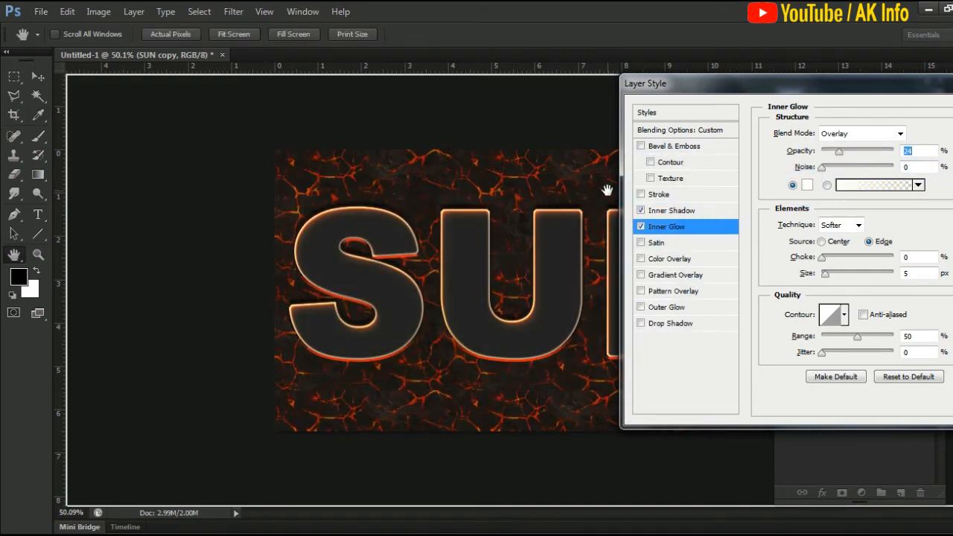
{"action": "left_click", "coordinate": [905, 272]}
{"action": "type", "text": "31"}
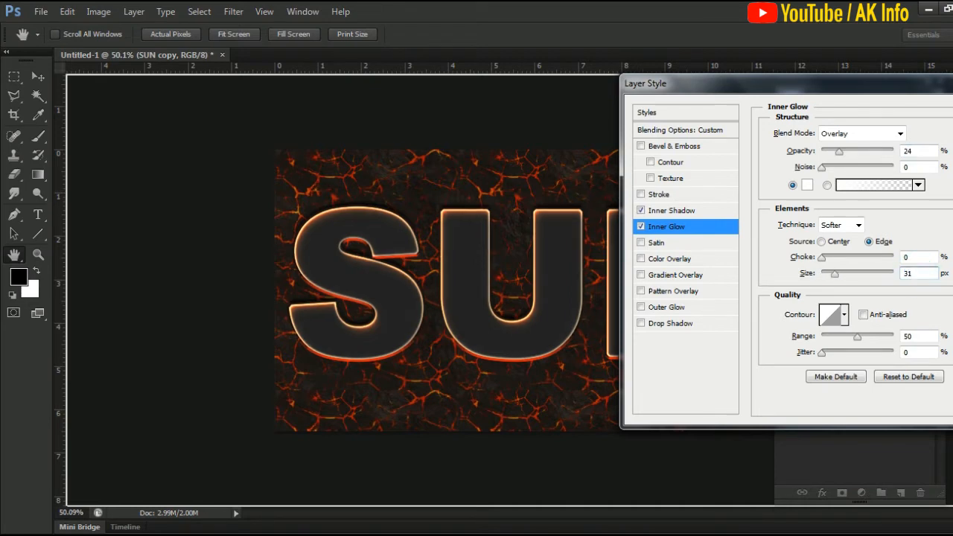
Step: Add a Bevel & Emboss to the SUN copy with a size of 30 px
{"action": "left_click", "coordinate": [665, 149]}
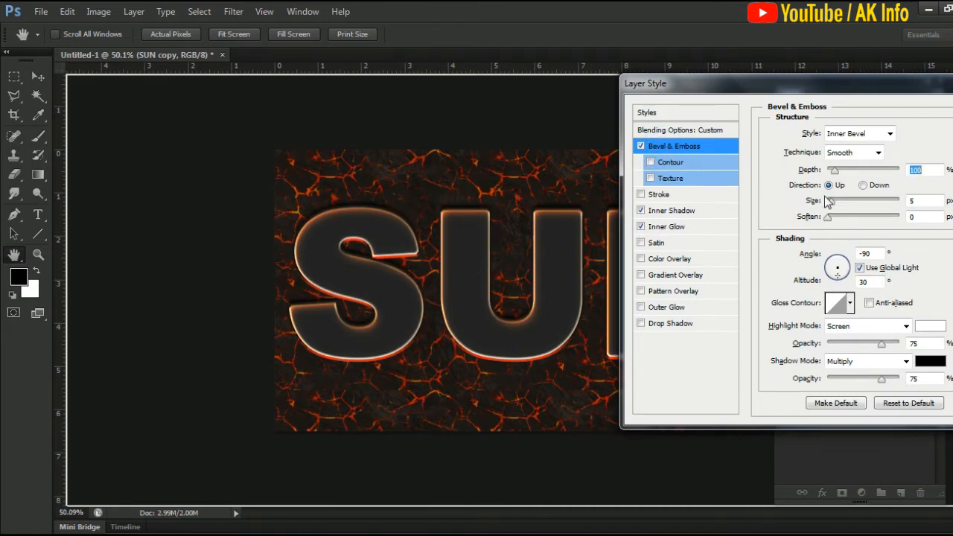
{"action": "left_click", "coordinate": [922, 201]}
{"action": "type", "text": "30"}
{"action": "key", "text": "Tab"}
{"action": "key", "text": "Tab"}
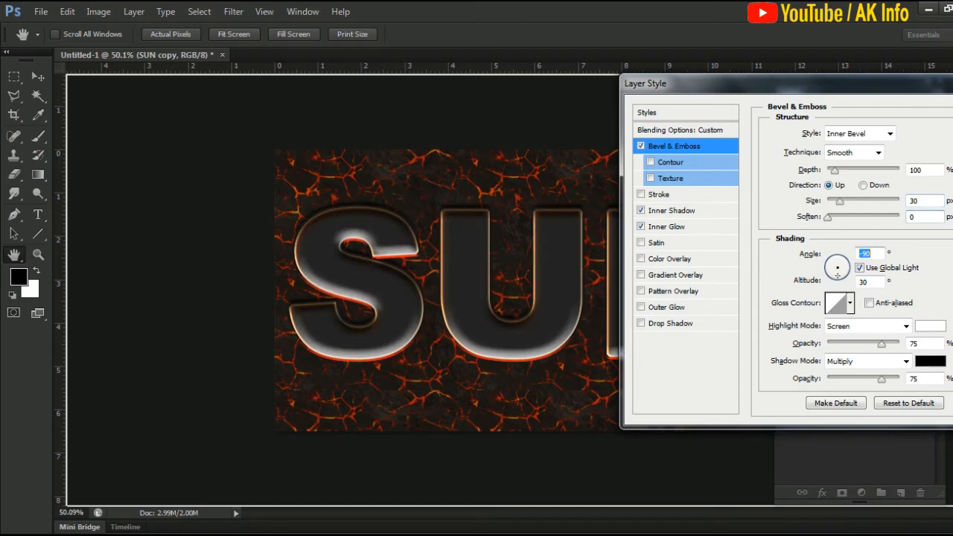
Step: Set the bevel's shading to angle 120° and altitude 39°, with global light off and an anti-aliased gloss contour
{"action": "type", "text": "120"}
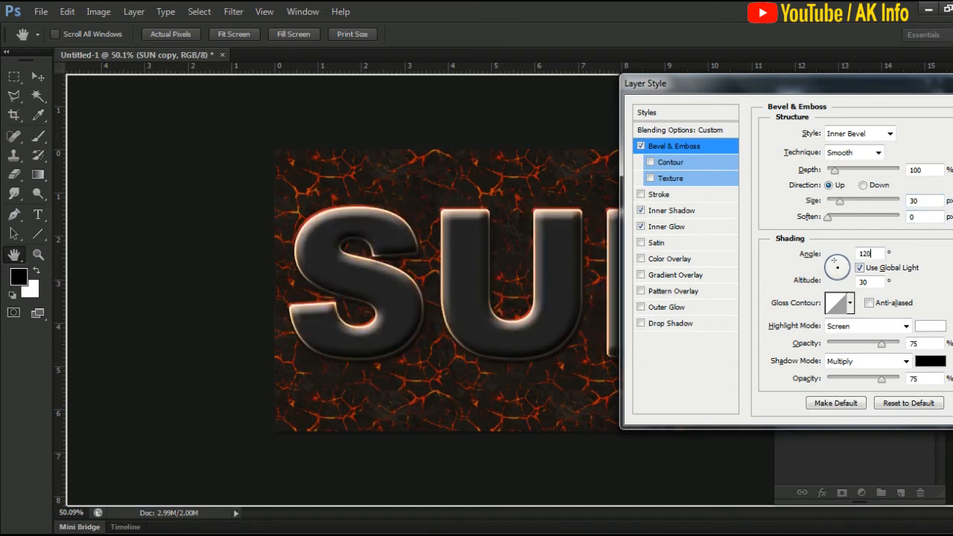
{"action": "key", "text": "Tab"}
{"action": "key", "text": "Tab"}
{"action": "type", "text": "39"}
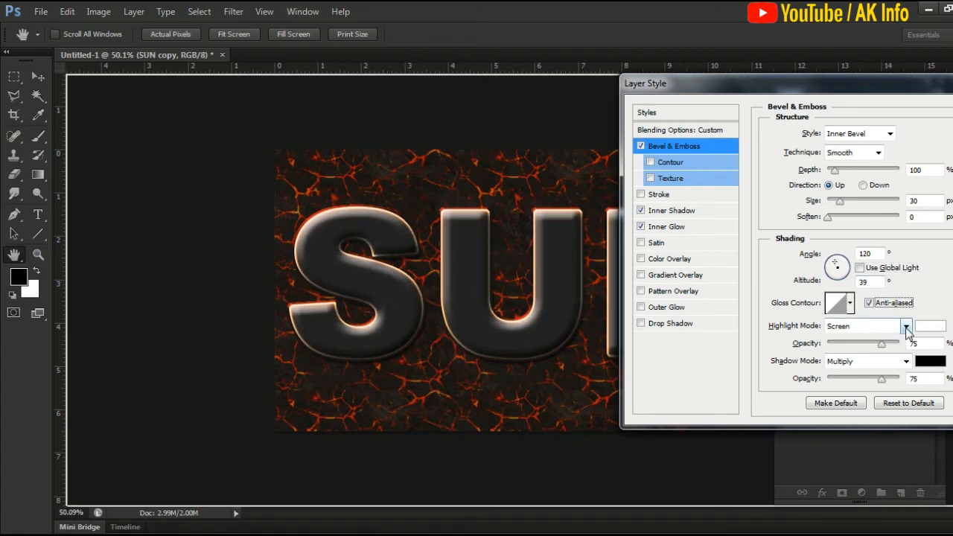
Step: Set the bevel's highlight to Saturation mode with black (000000) at 100% opacity
{"action": "left_click", "coordinate": [904, 328]}
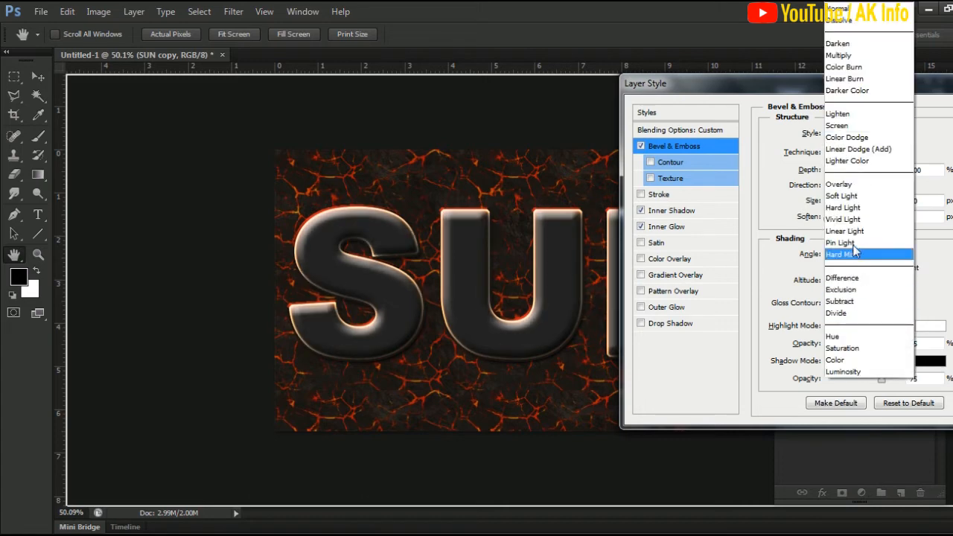
{"action": "left_click", "coordinate": [848, 348]}
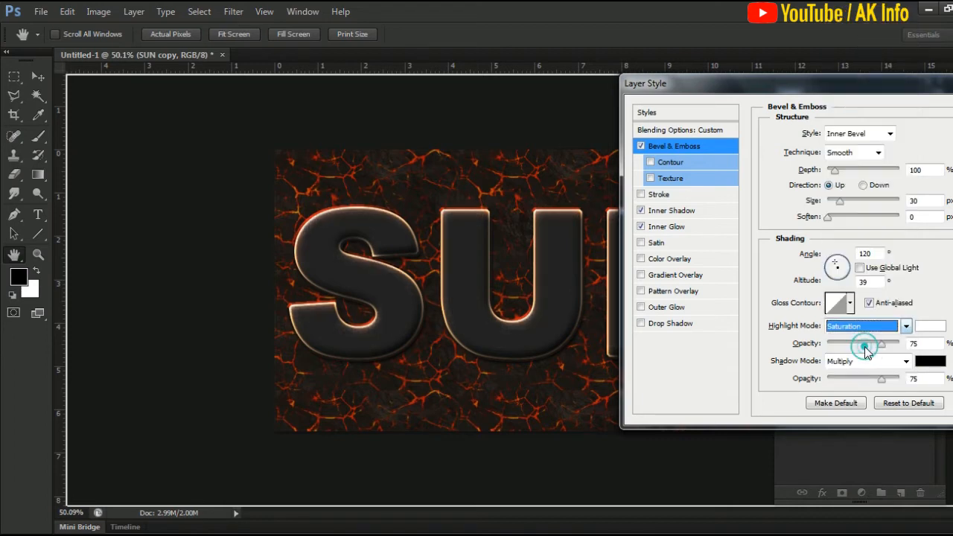
{"action": "left_click", "coordinate": [929, 328]}
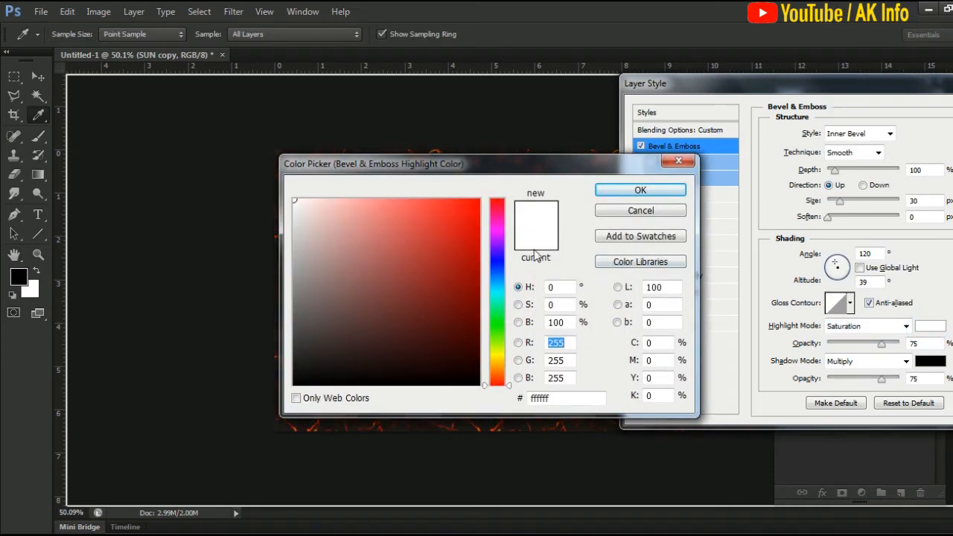
{"action": "left_click_drag", "start_coordinate": [423, 274], "coordinate": [480, 385]}
{"action": "left_click", "coordinate": [641, 189]}
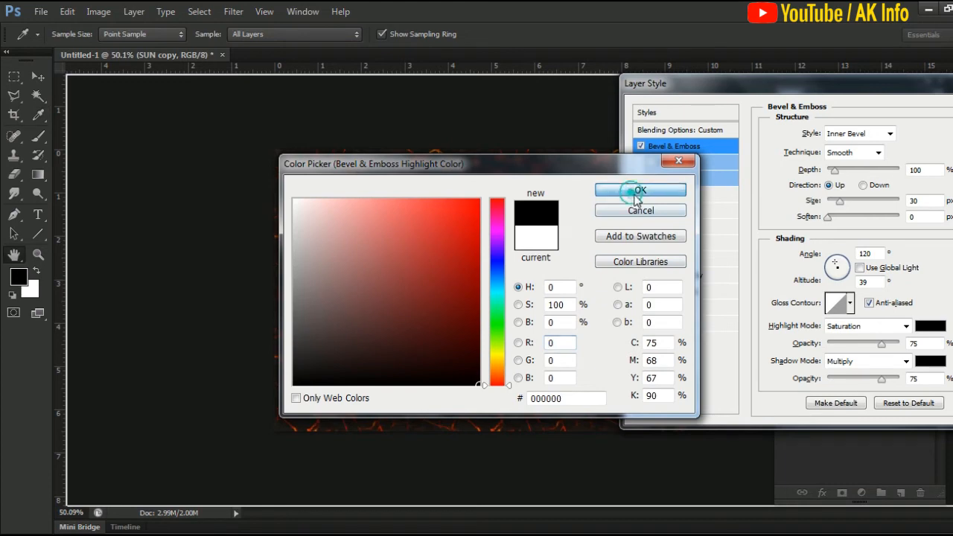
{"action": "left_click_drag", "start_coordinate": [880, 350], "coordinate": [912, 348]}
Step: Set the bevel's shadow mode to Overlay at 100% opacity
{"action": "left_click", "coordinate": [864, 363]}
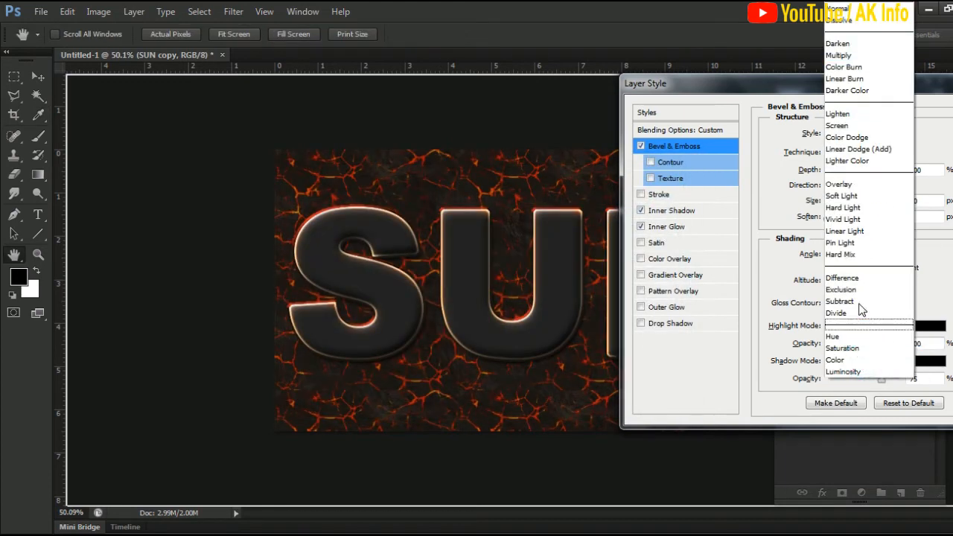
{"action": "left_click", "coordinate": [845, 186]}
{"action": "left_click_drag", "start_coordinate": [881, 379], "coordinate": [920, 379]}
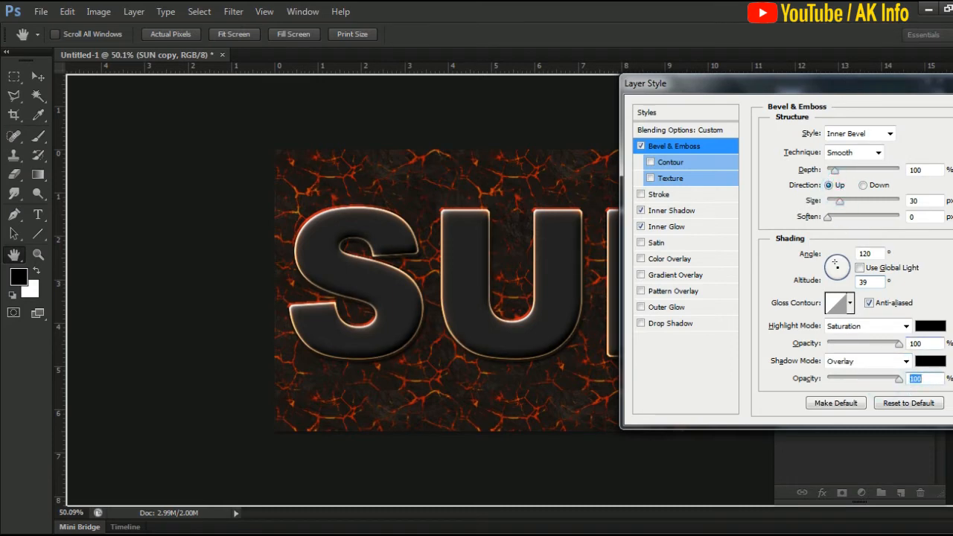
Step: Add a Pattern Overlay with the Magma pattern to the SUN copy and apply the layer styles
{"action": "left_click", "coordinate": [688, 293]}
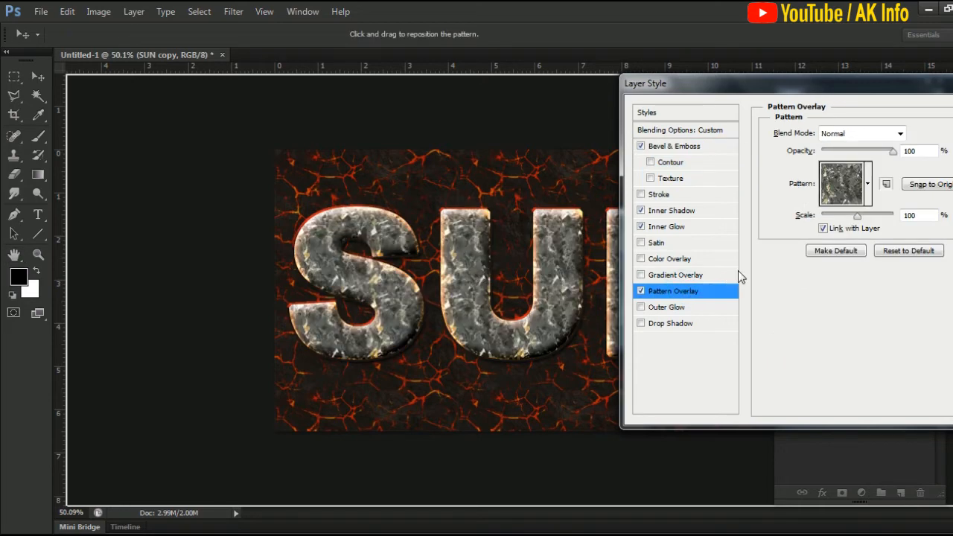
{"action": "left_click", "coordinate": [867, 184]}
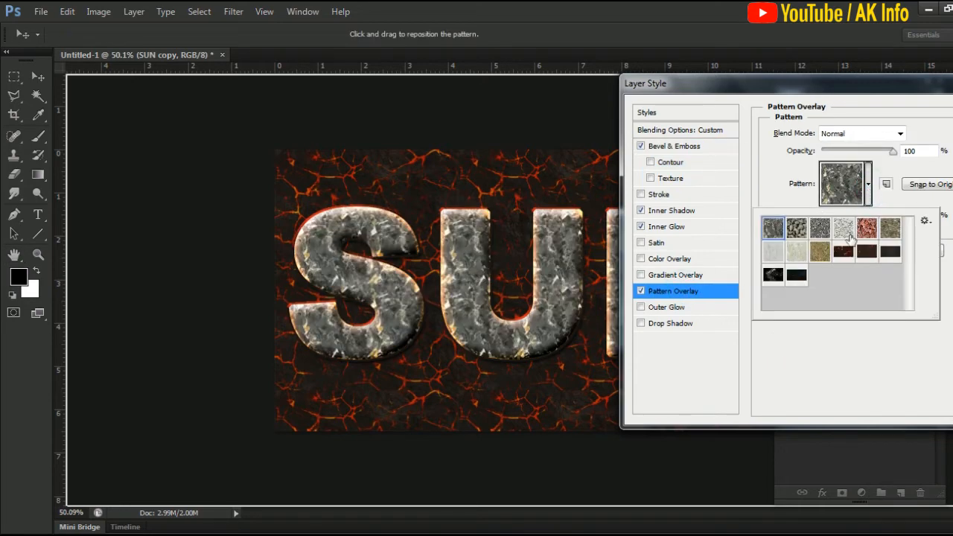
{"action": "left_click", "coordinate": [843, 253]}
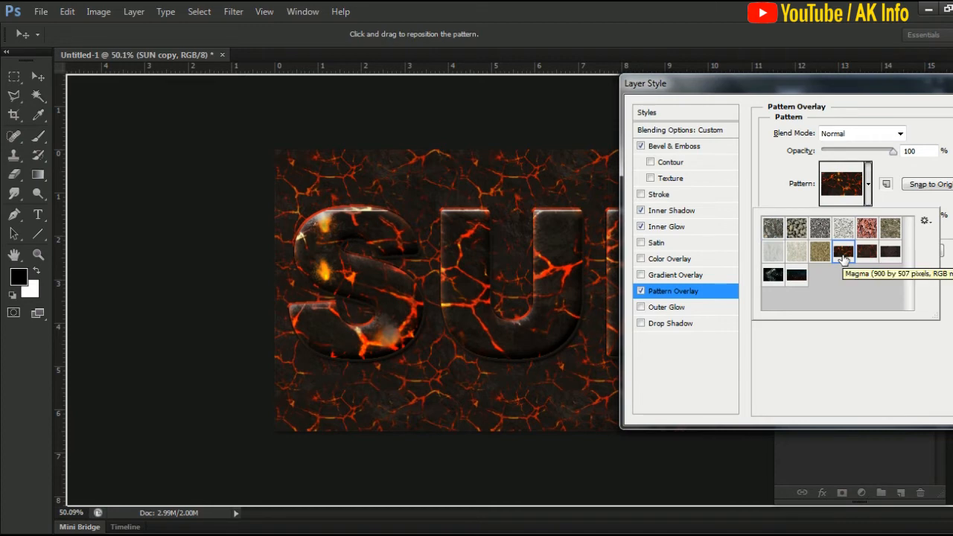
{"action": "left_click", "coordinate": [930, 352]}
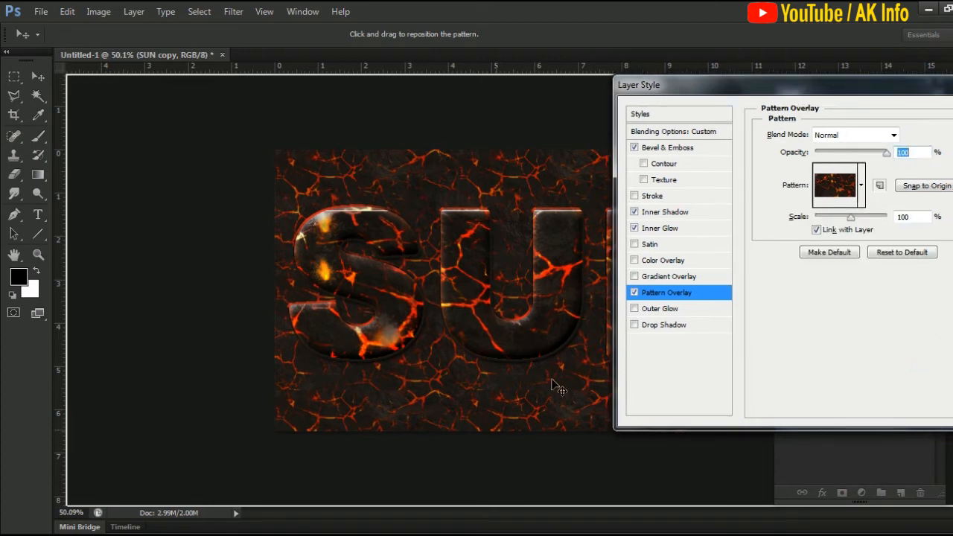
{"action": "left_click_drag", "start_coordinate": [817, 92], "coordinate": [734, 123]}
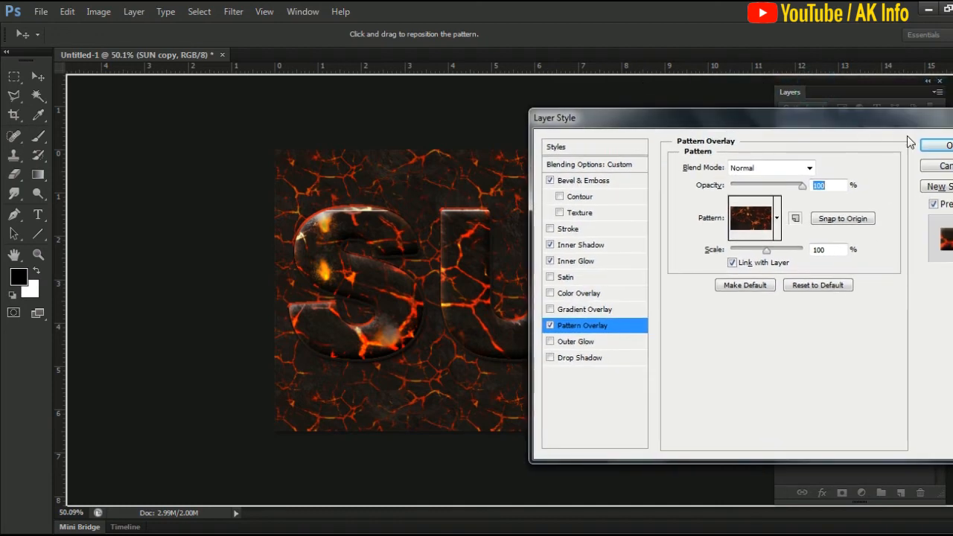
{"action": "left_click", "coordinate": [935, 143]}
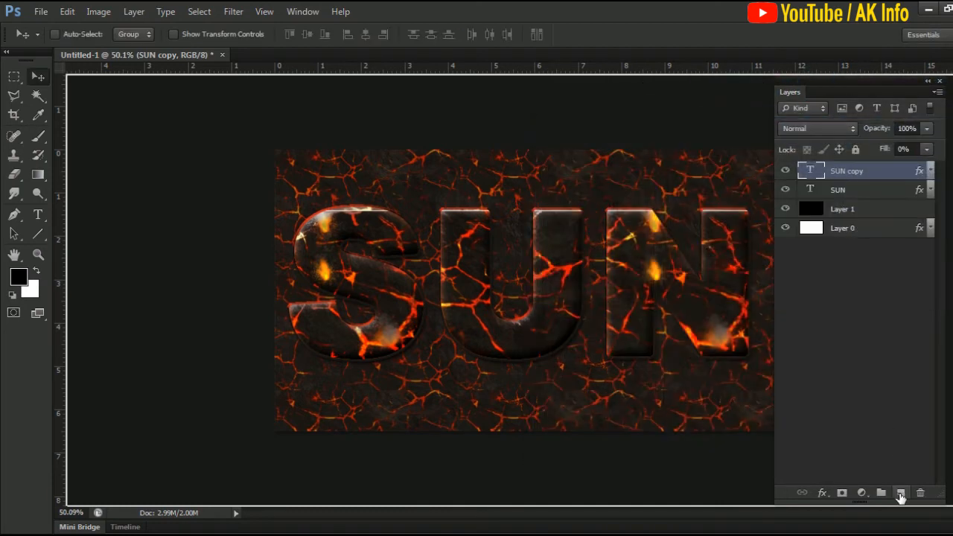
Step: Add a new layer directly beneath the SUN copy and set a soft round brush to 339 px
{"action": "left_click", "coordinate": [901, 494]}
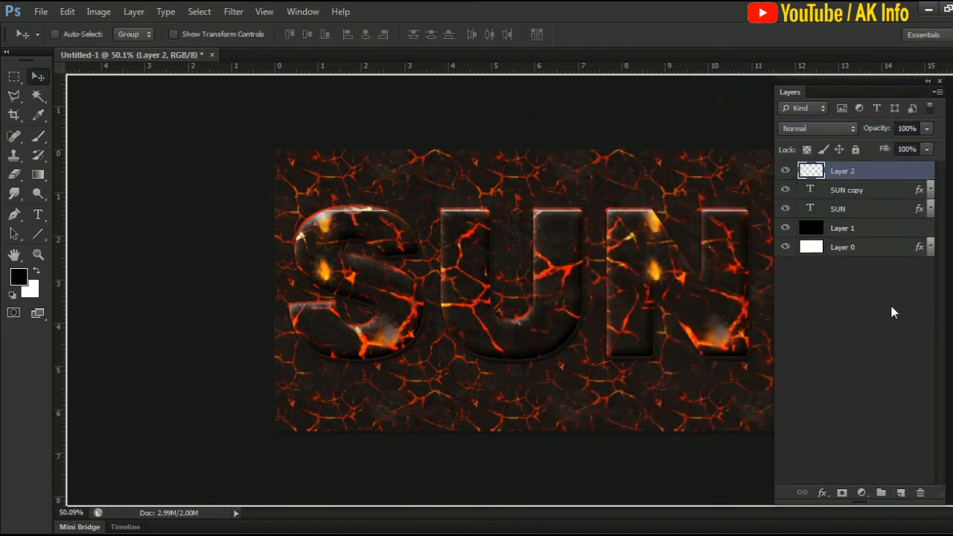
{"action": "key", "text": "ctrl+bracketleft"}
{"action": "left_click_drag", "start_coordinate": [38, 136], "coordinate": [88, 135]}
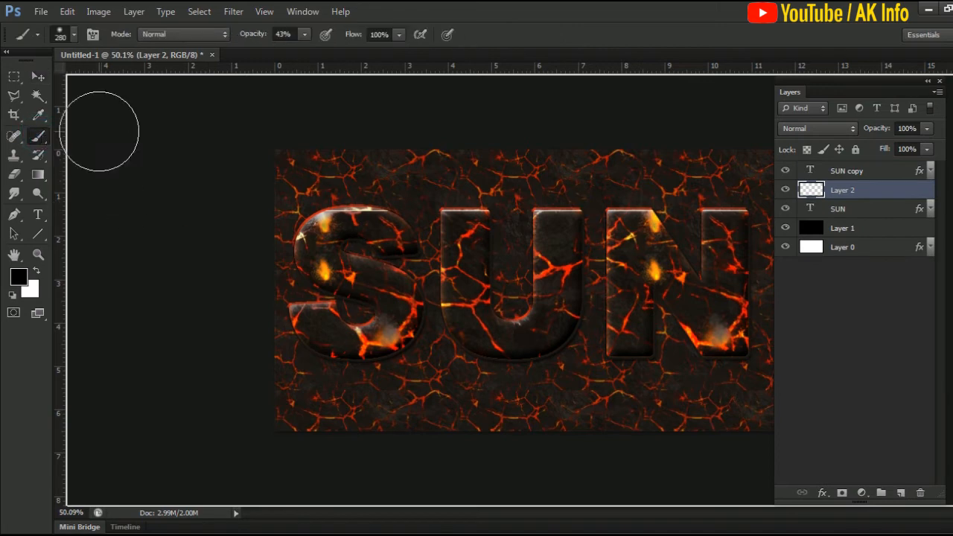
{"action": "left_click", "coordinate": [74, 37]}
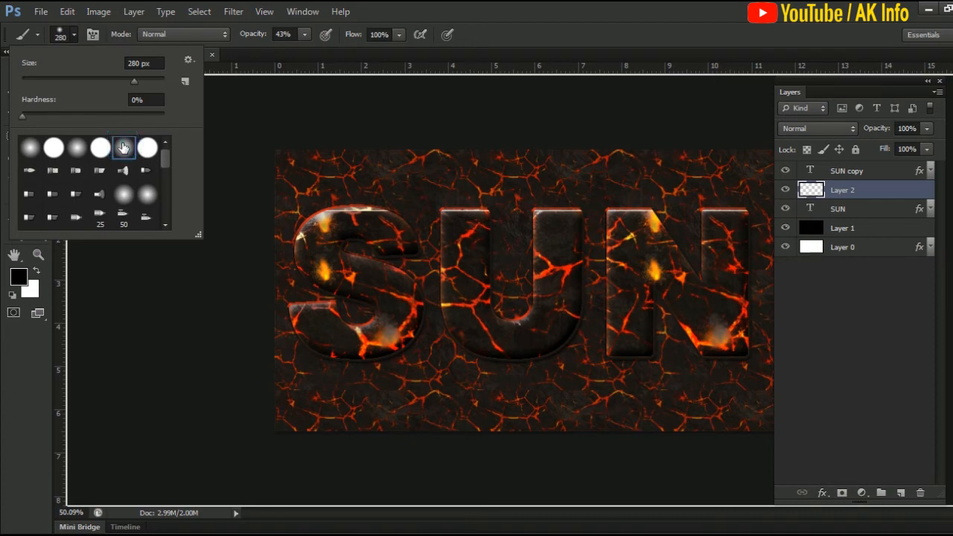
{"action": "left_click_drag", "start_coordinate": [131, 78], "coordinate": [126, 78]}
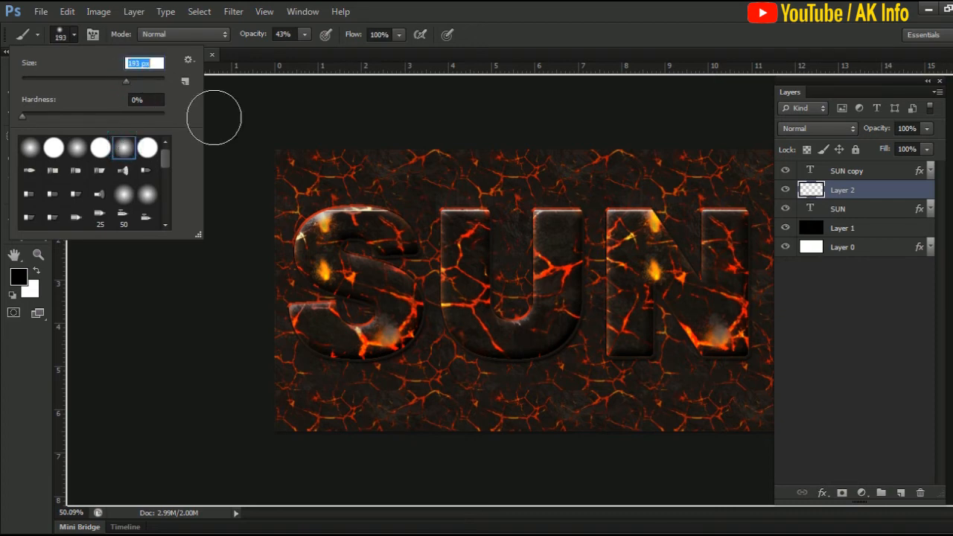
{"action": "type", "text": "339"}
{"action": "key", "text": "Return"}
Step: Paint soft black shading around the SUN letters on Layer 2 at 36% brush opacity, undoing the last dab
{"action": "left_click", "coordinate": [709, 319]}
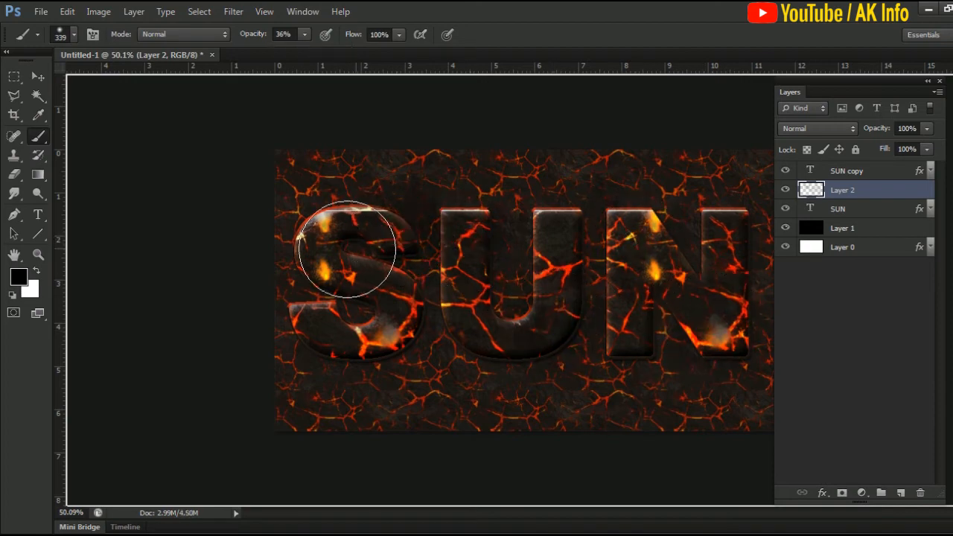
{"action": "left_click", "coordinate": [385, 330]}
{"action": "key", "text": "ctrl+z"}
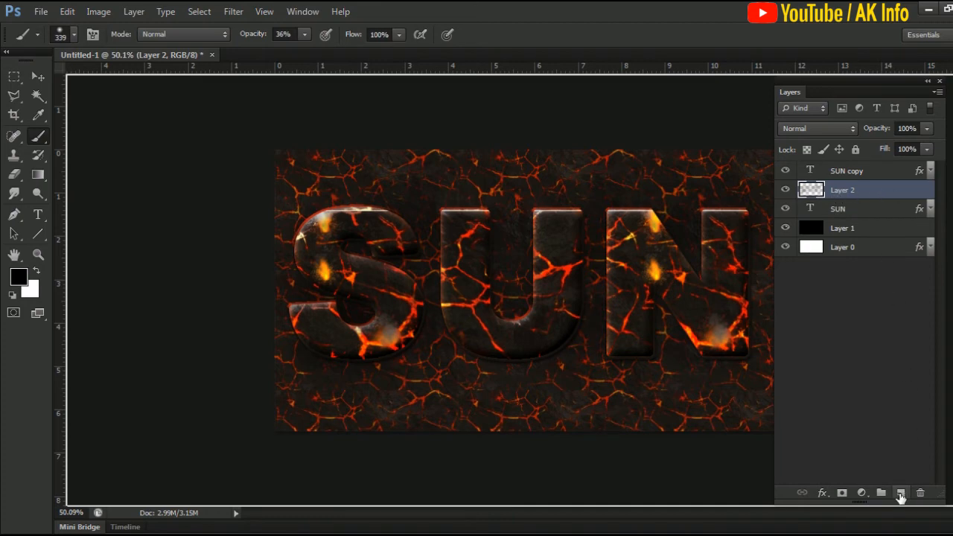
Step: Add another layer above Layer 2 and set the foreground color to orange ff7e00
{"action": "left_click", "coordinate": [901, 492]}
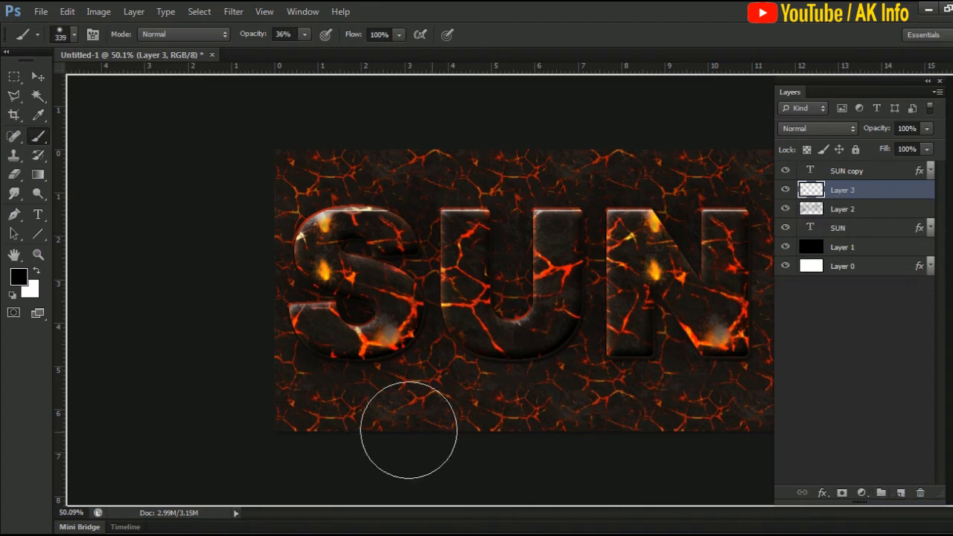
{"action": "left_click", "coordinate": [22, 278]}
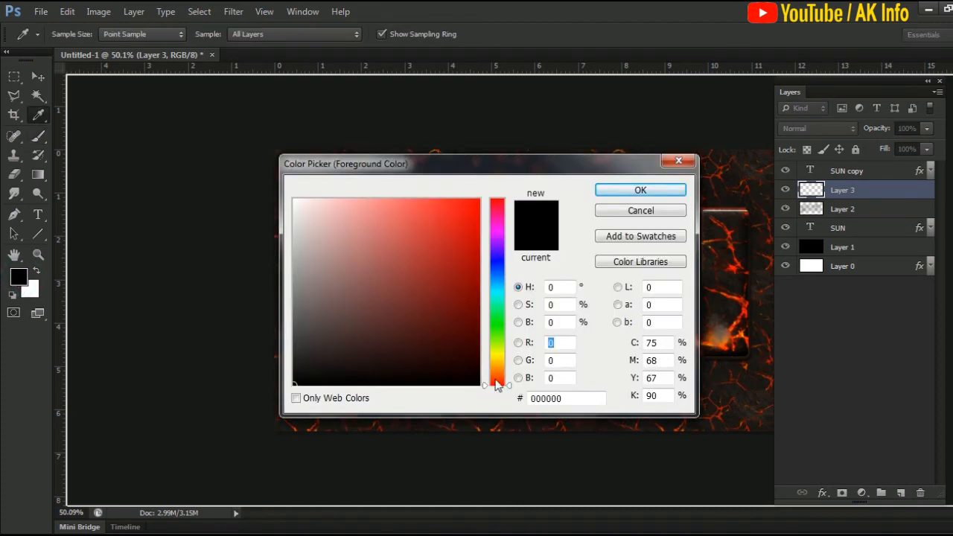
{"action": "left_click_drag", "start_coordinate": [497, 384], "coordinate": [497, 370]}
{"action": "left_click", "coordinate": [477, 200]}
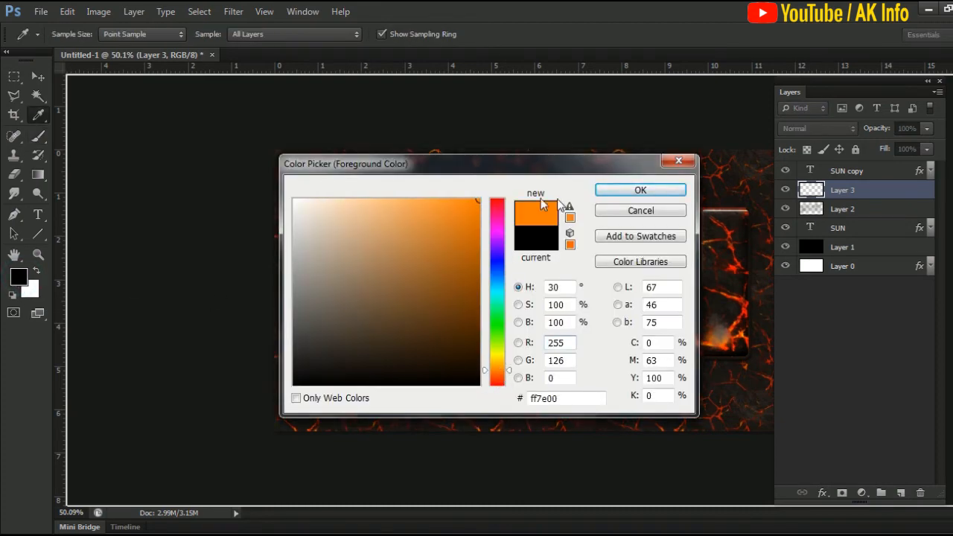
{"action": "left_click", "coordinate": [641, 190]}
Step: Brush a soft orange glow around the SUN letters on Layer 3 and lower that layer's opacity
{"action": "left_click", "coordinate": [402, 199]}
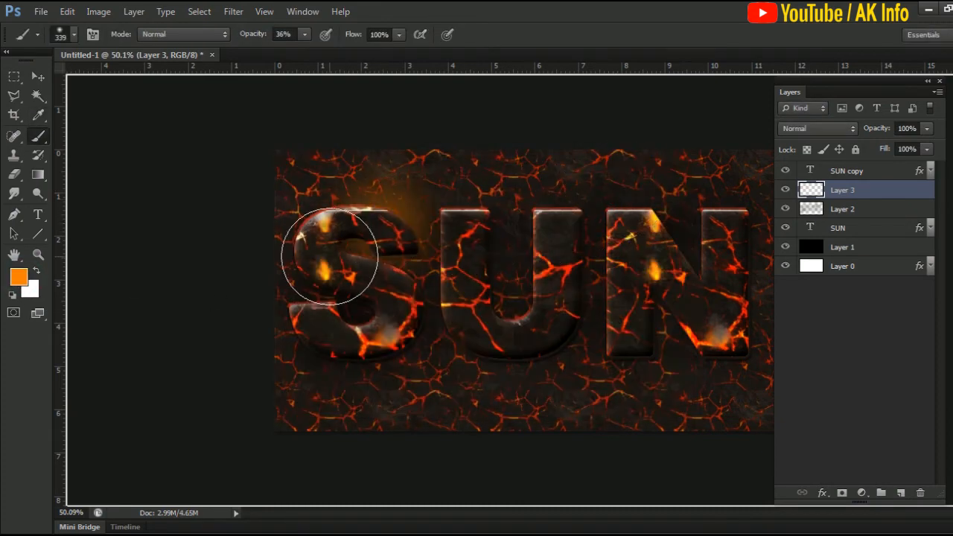
{"action": "mouse_move", "coordinate": [329, 255]}
{"action": "left_mouse_down"}
{"action": "mouse_move", "coordinate": [371, 320]}
{"action": "mouse_move", "coordinate": [458, 308]}
{"action": "mouse_move", "coordinate": [475, 232]}
{"action": "mouse_move", "coordinate": [513, 330]}
{"action": "mouse_move", "coordinate": [551, 233]}
{"action": "mouse_move", "coordinate": [620, 328]}
{"action": "mouse_move", "coordinate": [657, 270]}
{"action": "mouse_move", "coordinate": [654, 242]}
{"action": "mouse_move", "coordinate": [714, 320]}
{"action": "mouse_move", "coordinate": [730, 221]}
{"action": "left_mouse_up"}
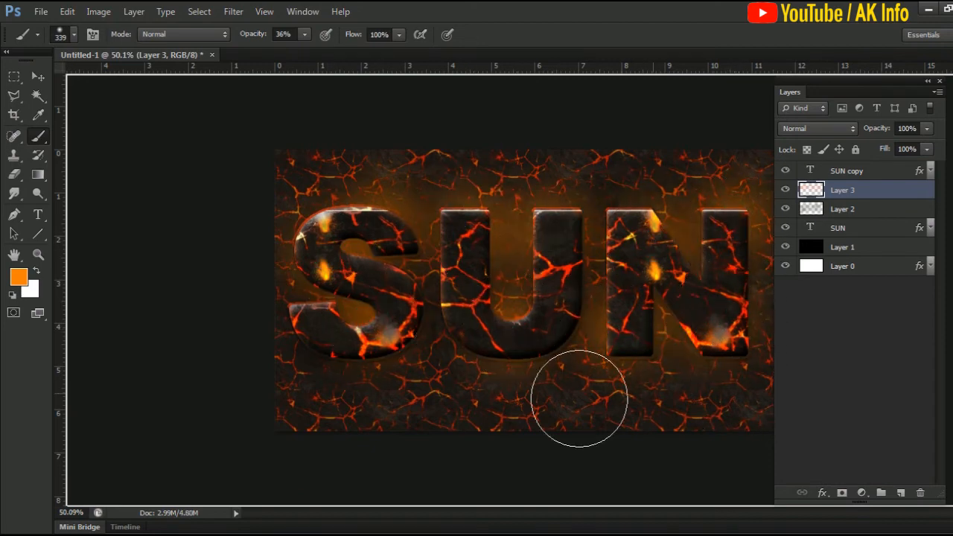
{"action": "left_click_drag", "start_coordinate": [579, 398], "coordinate": [394, 400]}
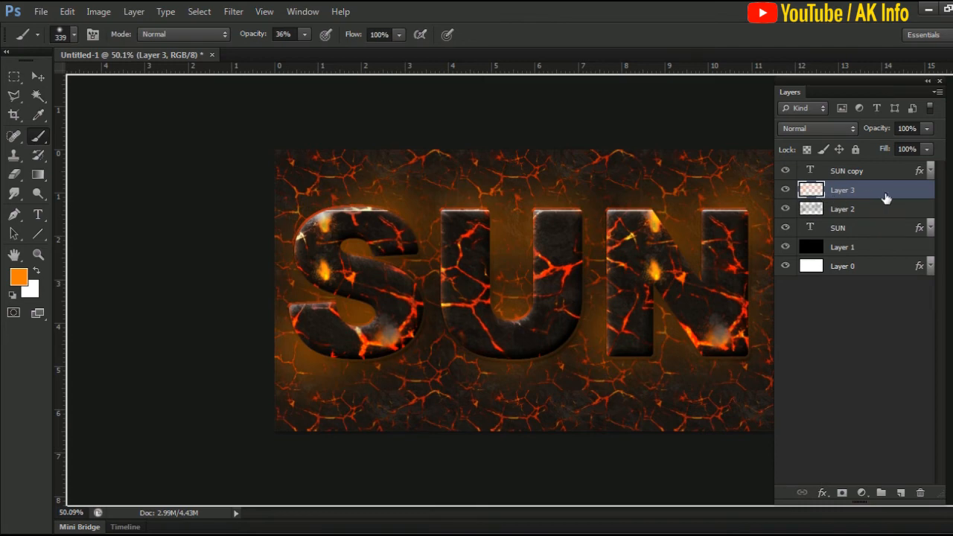
{"action": "left_click", "coordinate": [926, 128]}
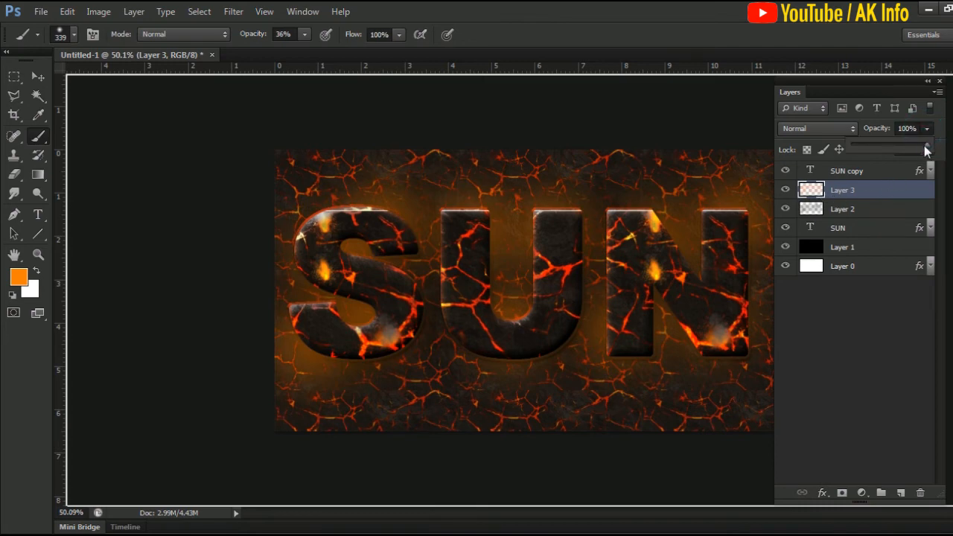
{"action": "left_click_drag", "start_coordinate": [925, 145], "coordinate": [884, 148]}
Step: Add a new layer and place it above the SUN copy
{"action": "left_click", "coordinate": [900, 493]}
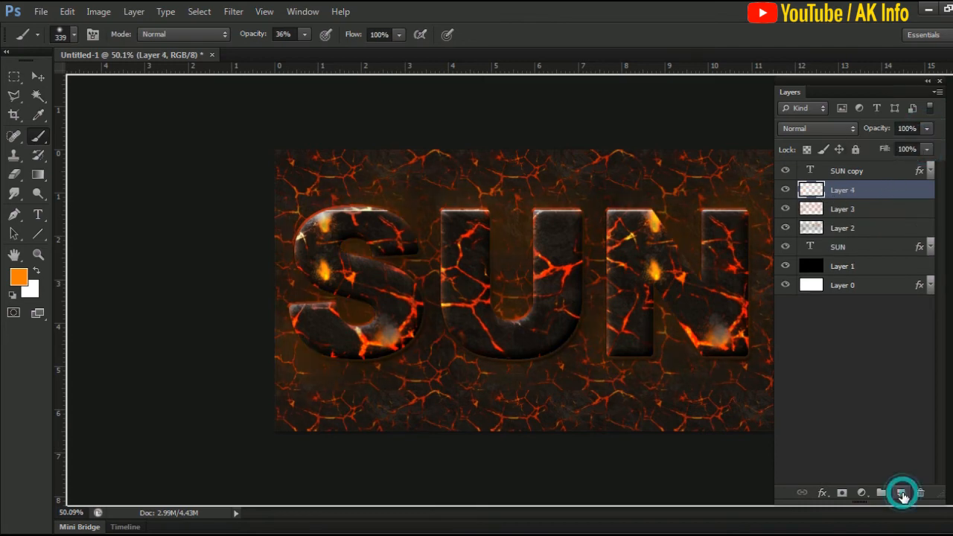
{"action": "key", "text": "ctrl+bracketright"}
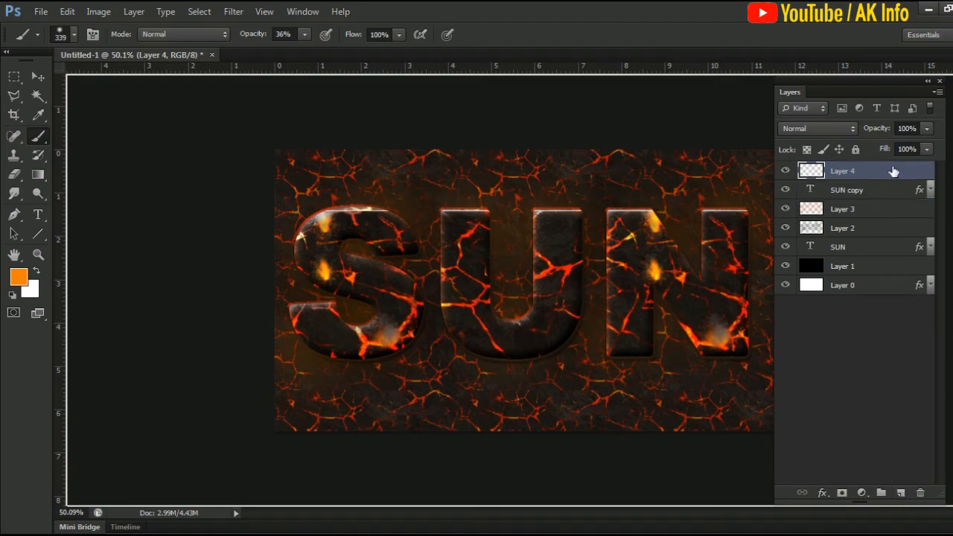
Step: Set the foreground color to white ffffff and the soft brush to 197 px at 49% opacity
{"action": "left_click", "coordinate": [19, 278]}
{"action": "left_click_drag", "start_coordinate": [311, 240], "coordinate": [289, 188]}
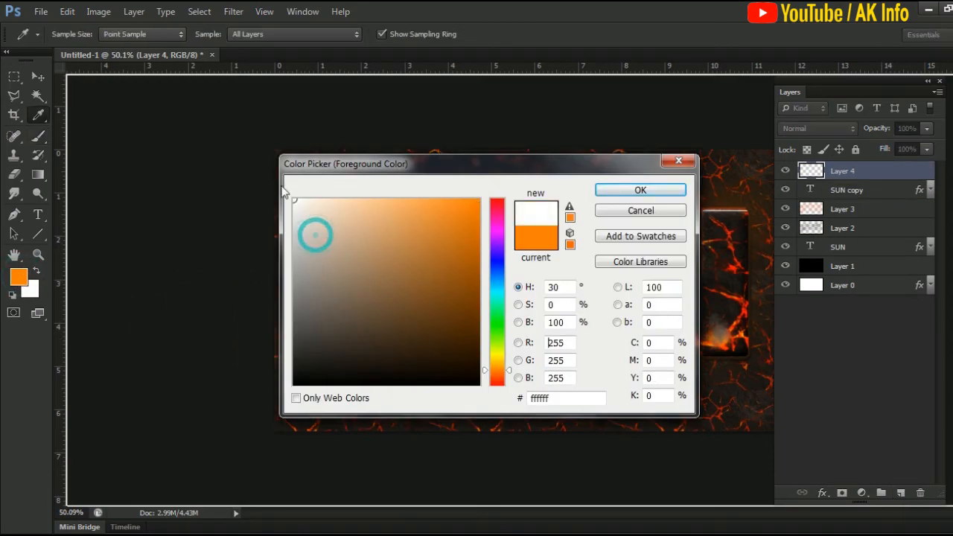
{"action": "left_click", "coordinate": [602, 190]}
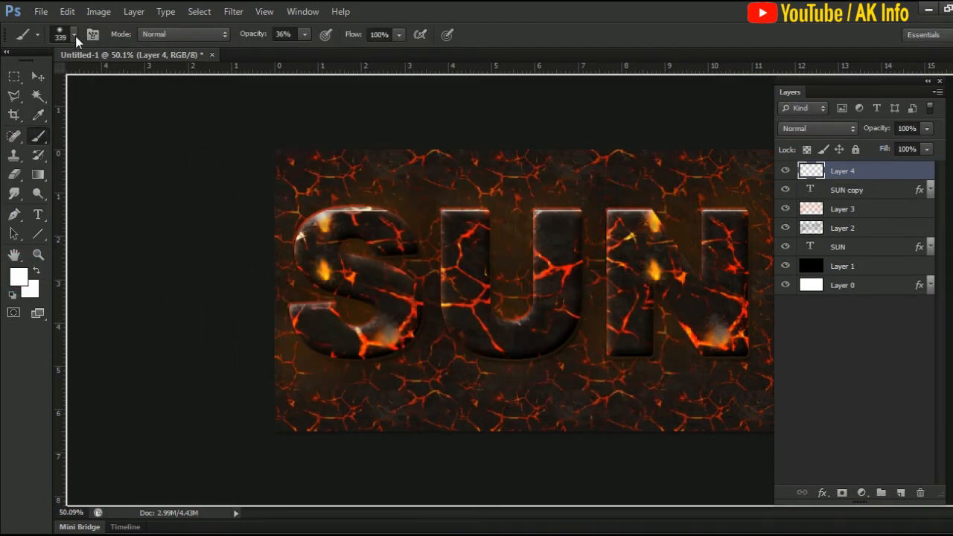
{"action": "left_click", "coordinate": [75, 35]}
{"action": "left_click", "coordinate": [43, 79]}
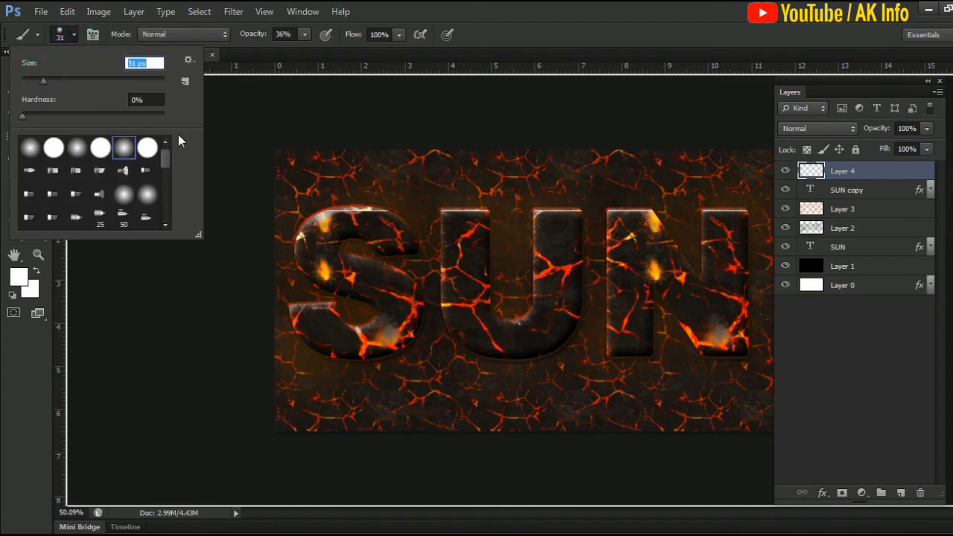
{"action": "left_click_drag", "start_coordinate": [55, 77], "coordinate": [77, 81]}
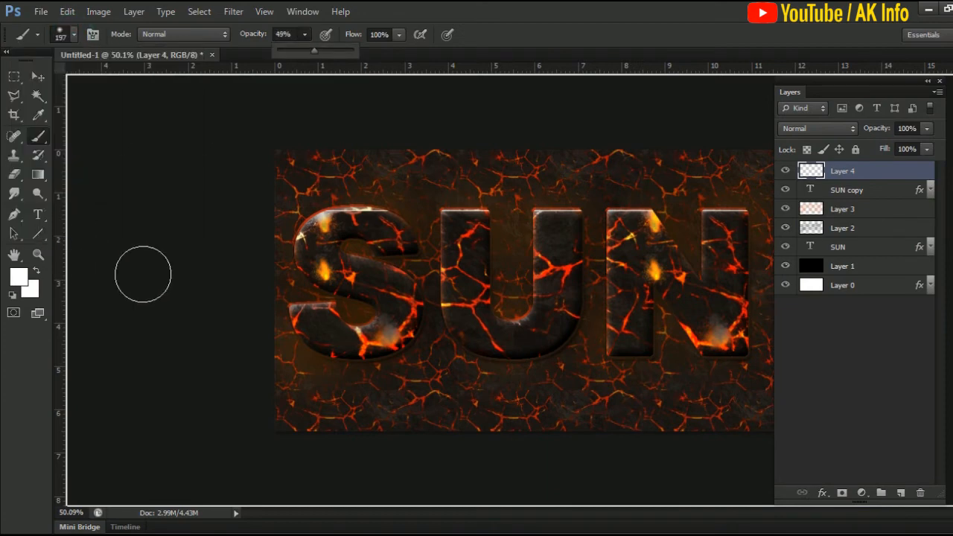
Step: Dab soft white highlights over the S, U and N on Layer 4 and lower that layer's opacity to 25%
{"action": "left_click", "coordinate": [379, 228]}
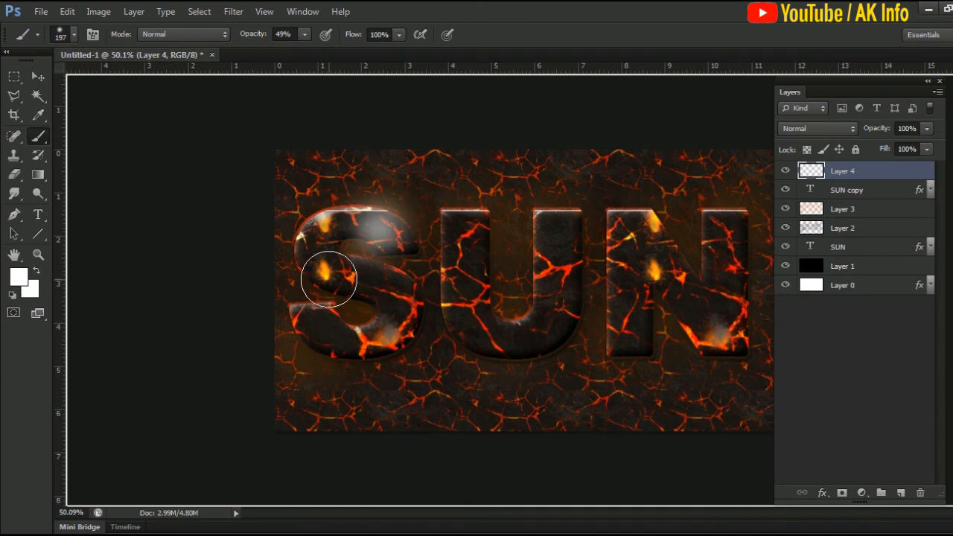
{"action": "left_click", "coordinate": [312, 325]}
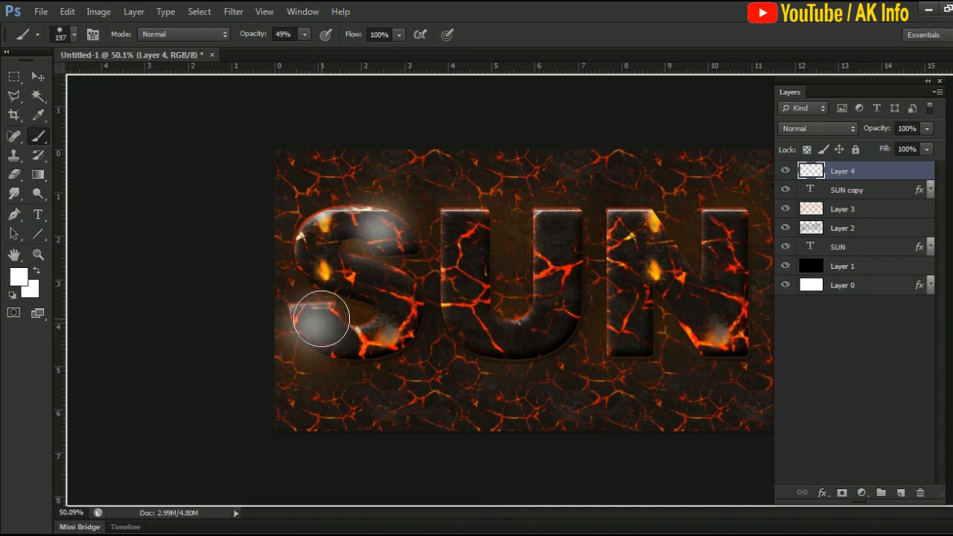
{"action": "left_click", "coordinate": [507, 341]}
{"action": "left_click", "coordinate": [563, 229]}
{"action": "left_click", "coordinate": [628, 344]}
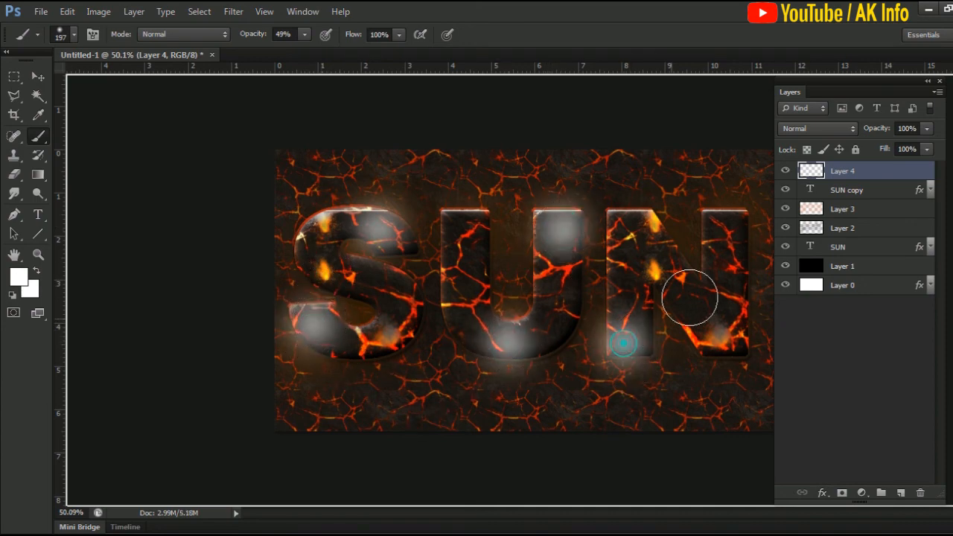
{"action": "left_click", "coordinate": [717, 228]}
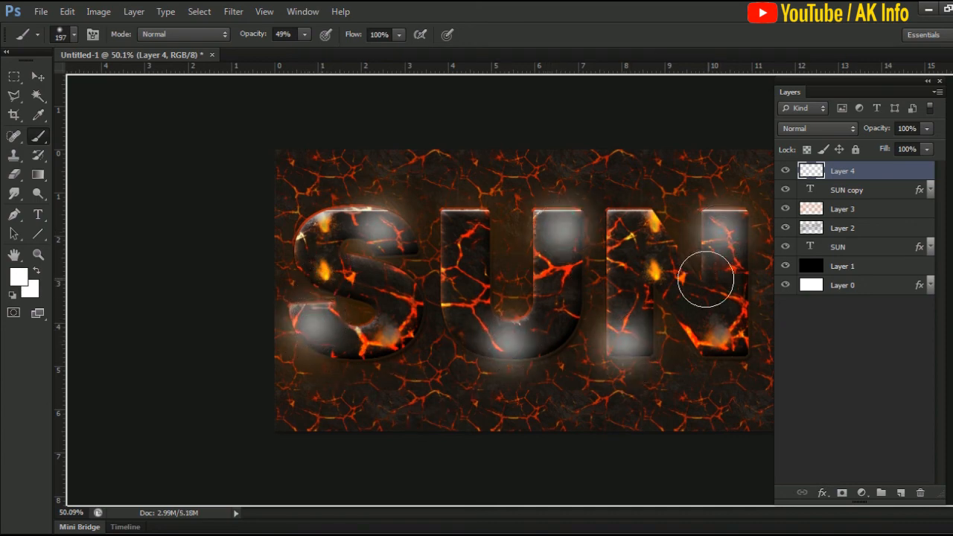
{"action": "left_click", "coordinate": [921, 132]}
{"action": "left_click_drag", "start_coordinate": [893, 148], "coordinate": [869, 147]}
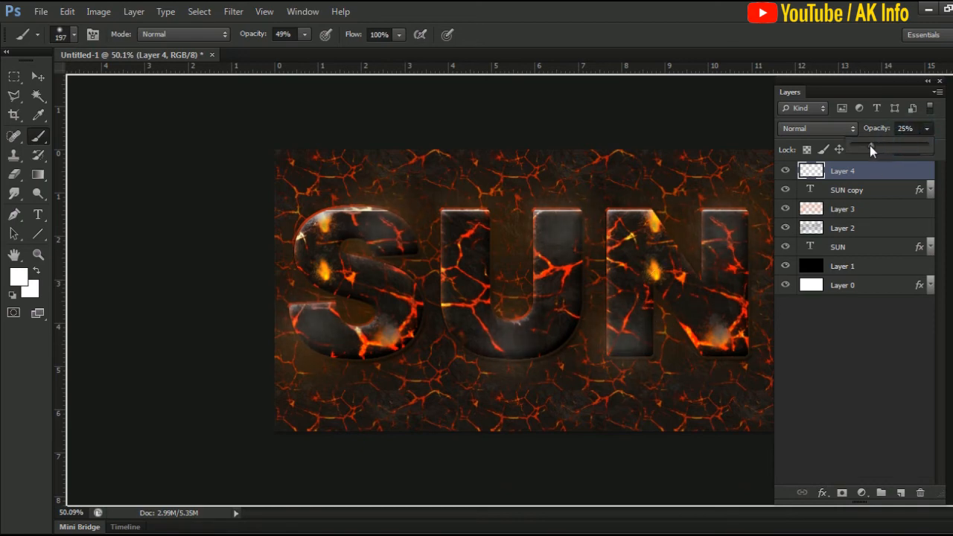
Step: Duplicate the SUN copy layer and rasterize the duplicate's type
{"action": "left_click", "coordinate": [839, 192]}
{"action": "key", "text": "ctrl+j"}
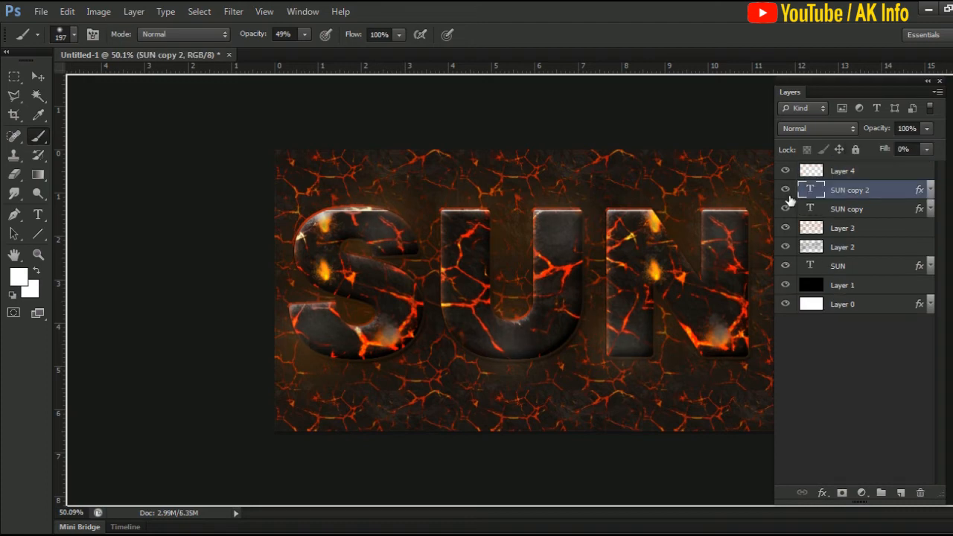
{"action": "right_click", "coordinate": [893, 193]}
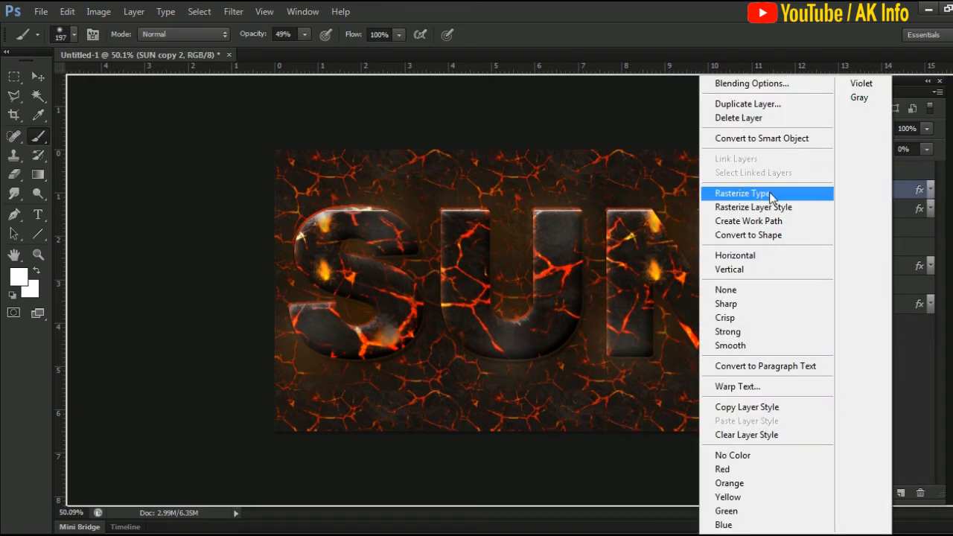
{"action": "left_click", "coordinate": [794, 195]}
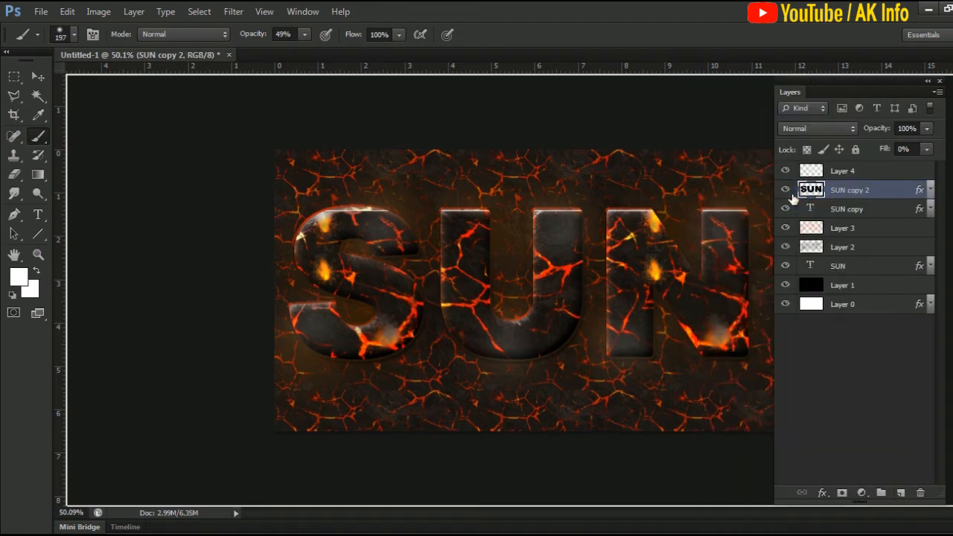
Step: Smudge the lava texture of the N on SUN copy 2 with an 86 px soft Smudge brush at 32% strength
{"action": "left_click", "coordinate": [21, 200]}
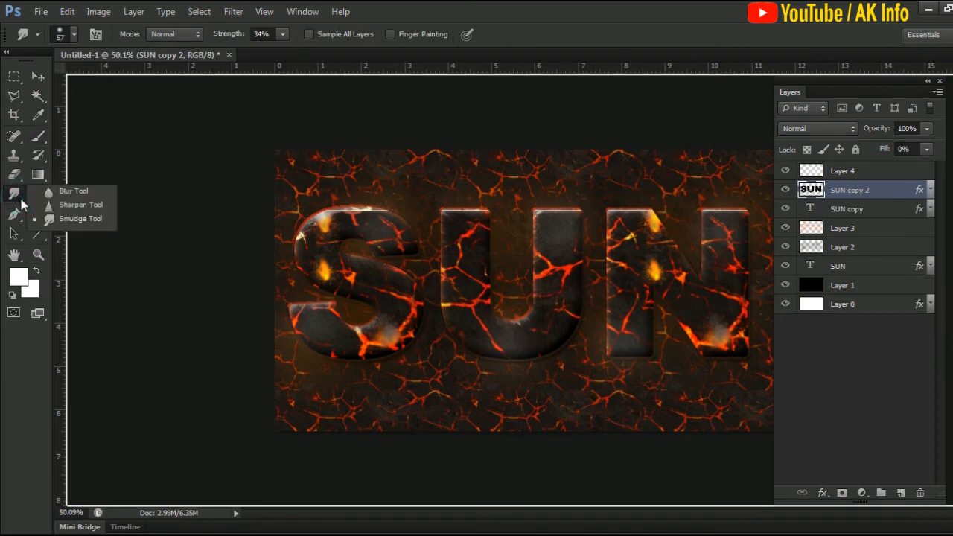
{"action": "left_click", "coordinate": [80, 219]}
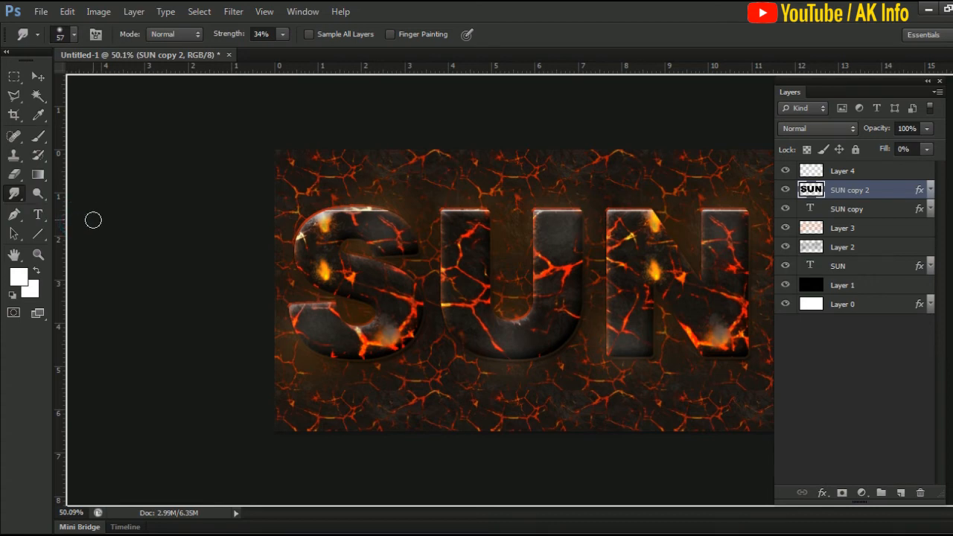
{"action": "left_click", "coordinate": [73, 35]}
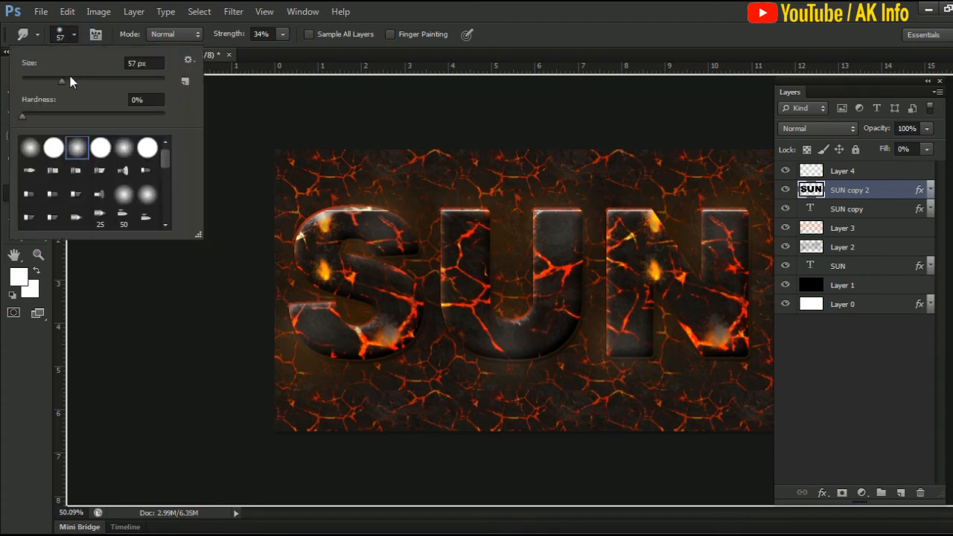
{"action": "left_click_drag", "start_coordinate": [62, 82], "coordinate": [64, 81]}
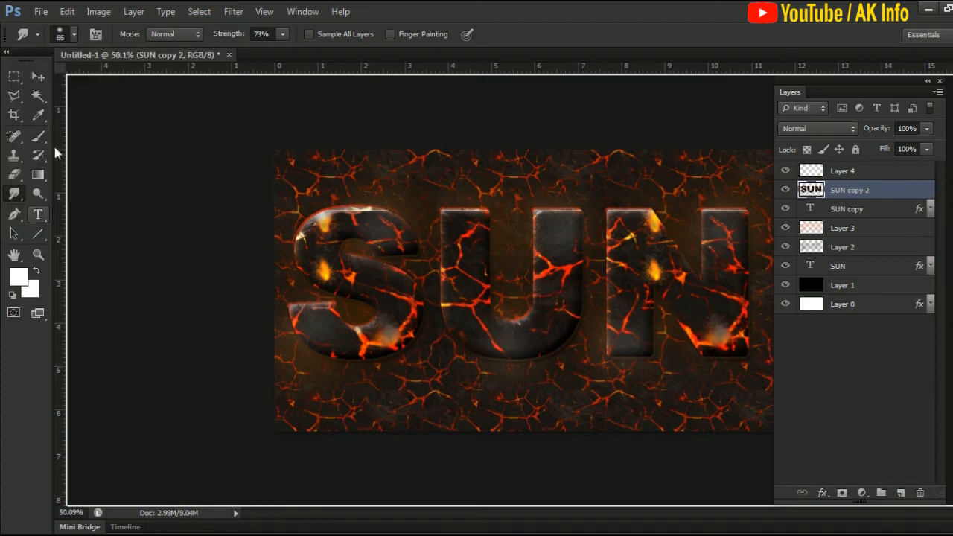
{"action": "mouse_move", "coordinate": [691, 344]}
{"action": "left_mouse_down"}
{"action": "mouse_move", "coordinate": [717, 347]}
{"action": "mouse_move", "coordinate": [742, 312]}
{"action": "mouse_move", "coordinate": [740, 246]}
{"action": "left_mouse_up"}
{"action": "mouse_move", "coordinate": [710, 288]}
{"action": "left_mouse_down"}
{"action": "mouse_move", "coordinate": [702, 240]}
{"action": "mouse_move", "coordinate": [697, 272]}
{"action": "mouse_move", "coordinate": [659, 219]}
{"action": "left_mouse_up"}
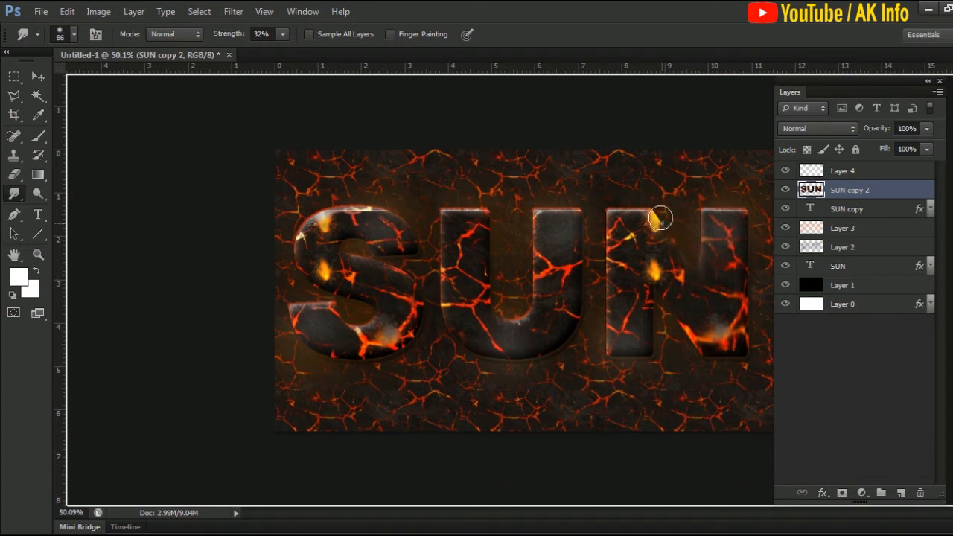
{"action": "left_click_drag", "start_coordinate": [683, 319], "coordinate": [652, 270]}
{"action": "left_click_drag", "start_coordinate": [654, 333], "coordinate": [645, 295]}
{"action": "left_click_drag", "start_coordinate": [600, 360], "coordinate": [611, 319]}
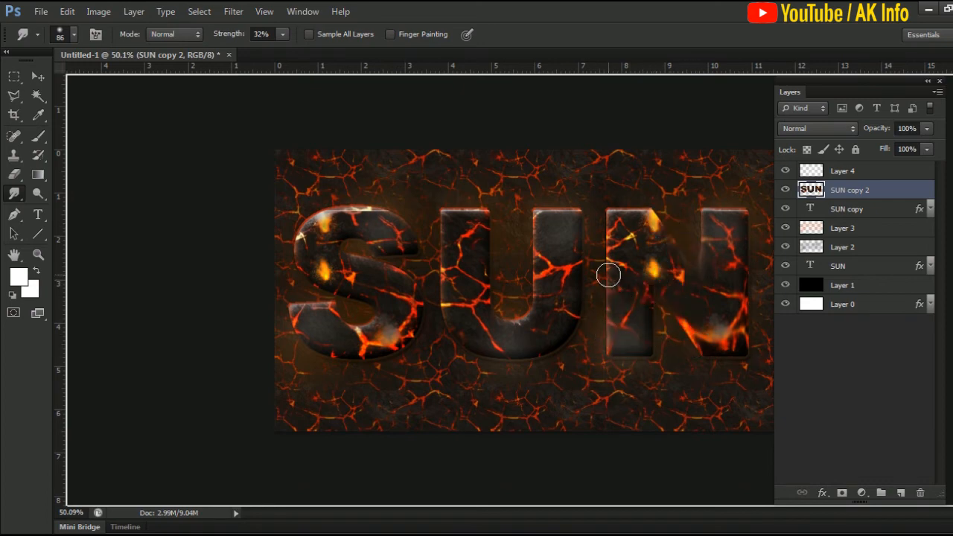
{"action": "mouse_move", "coordinate": [608, 265]}
{"action": "left_mouse_down"}
{"action": "mouse_move", "coordinate": [609, 236]}
{"action": "mouse_move", "coordinate": [627, 219]}
{"action": "left_mouse_up"}
Step: Smudge the lava texture across the U and S on SUN copy 2 at the same brush settings
{"action": "mouse_move", "coordinate": [577, 309]}
{"action": "left_mouse_down"}
{"action": "mouse_move", "coordinate": [576, 240]}
{"action": "mouse_move", "coordinate": [543, 282]}
{"action": "mouse_move", "coordinate": [567, 314]}
{"action": "mouse_move", "coordinate": [530, 356]}
{"action": "left_mouse_up"}
{"action": "mouse_move", "coordinate": [471, 331]}
{"action": "left_mouse_down"}
{"action": "mouse_move", "coordinate": [480, 351]}
{"action": "mouse_move", "coordinate": [440, 253]}
{"action": "mouse_move", "coordinate": [437, 213]}
{"action": "left_mouse_up"}
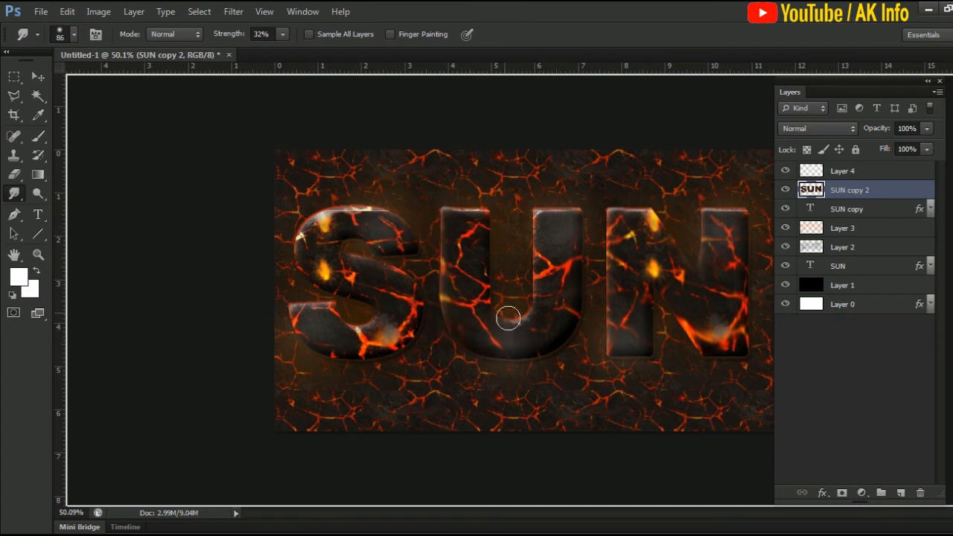
{"action": "mouse_move", "coordinate": [509, 317]}
{"action": "left_mouse_down"}
{"action": "mouse_move", "coordinate": [534, 249]}
{"action": "mouse_move", "coordinate": [577, 321]}
{"action": "left_mouse_up"}
{"action": "mouse_move", "coordinate": [485, 302]}
{"action": "left_mouse_down"}
{"action": "mouse_move", "coordinate": [475, 232]}
{"action": "mouse_move", "coordinate": [487, 328]}
{"action": "left_mouse_up"}
{"action": "mouse_move", "coordinate": [412, 343]}
{"action": "left_mouse_down"}
{"action": "mouse_move", "coordinate": [402, 275]}
{"action": "mouse_move", "coordinate": [358, 256]}
{"action": "mouse_move", "coordinate": [410, 241]}
{"action": "mouse_move", "coordinate": [381, 219]}
{"action": "mouse_move", "coordinate": [324, 217]}
{"action": "mouse_move", "coordinate": [299, 239]}
{"action": "mouse_move", "coordinate": [313, 280]}
{"action": "mouse_move", "coordinate": [299, 339]}
{"action": "mouse_move", "coordinate": [341, 361]}
{"action": "mouse_move", "coordinate": [379, 358]}
{"action": "mouse_move", "coordinate": [353, 321]}
{"action": "mouse_move", "coordinate": [363, 312]}
{"action": "mouse_move", "coordinate": [328, 277]}
{"action": "left_mouse_up"}
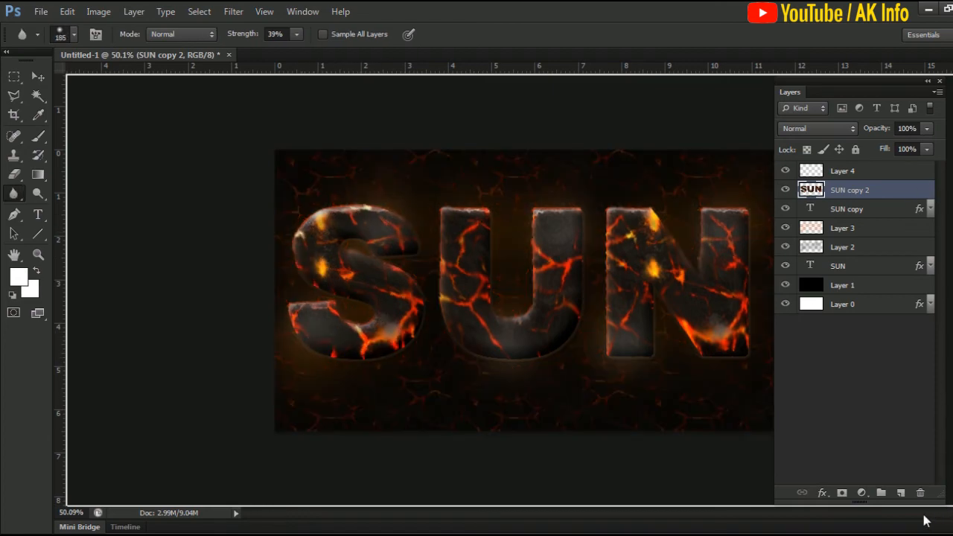
Step: Add a new layer above SUN copy 2 and fill it with black
{"action": "left_click", "coordinate": [901, 493]}
{"action": "key", "text": "d"}
{"action": "key", "text": "p"}
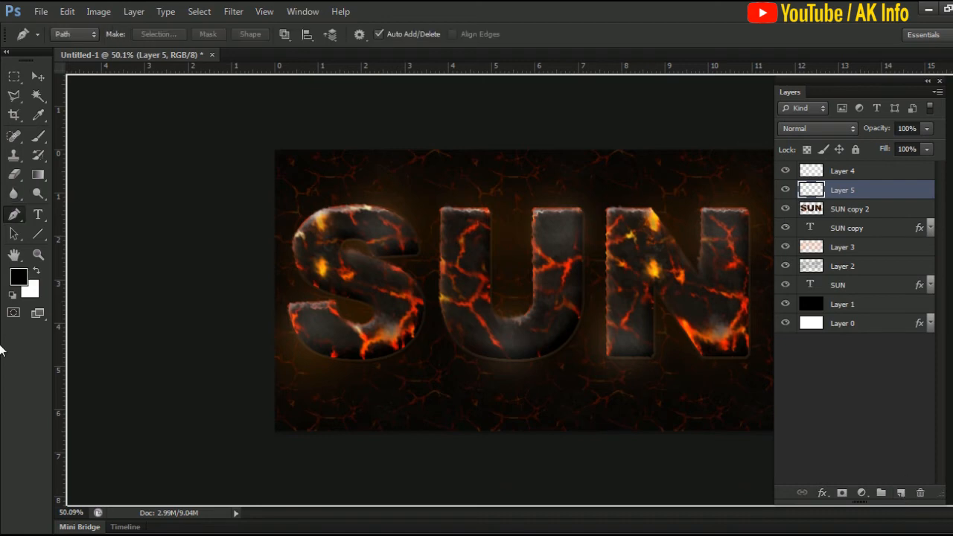
{"action": "key", "text": "alt+BackSpace"}
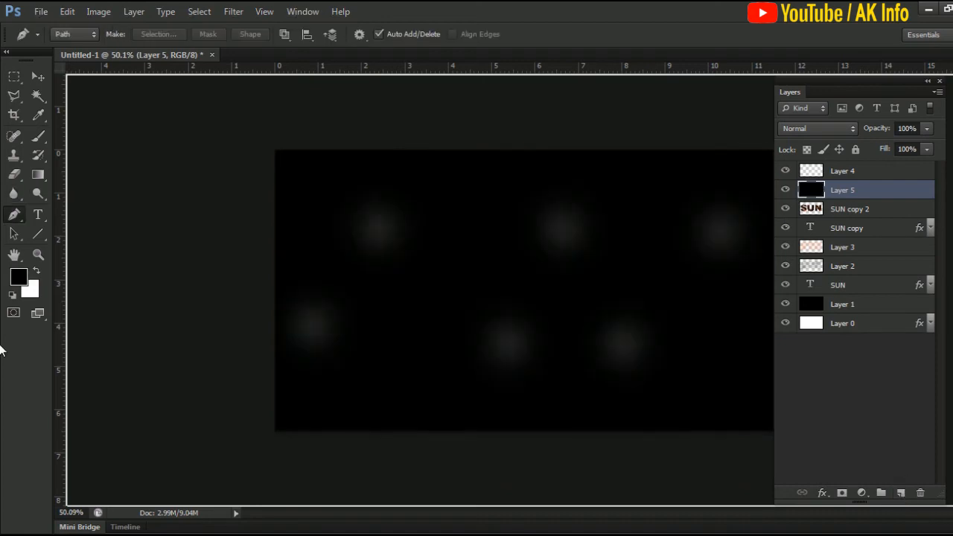
Step: Apply a Pattern Overlay with the white smoke pattern to Layer 5 at 165% scale
{"action": "double_click", "coordinate": [922, 191]}
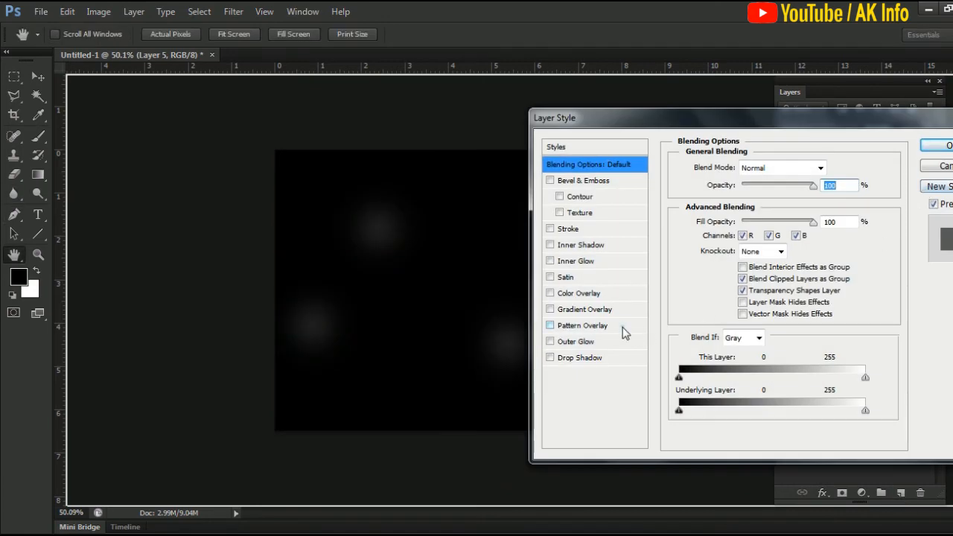
{"action": "left_click", "coordinate": [588, 325]}
{"action": "left_click", "coordinate": [777, 219]}
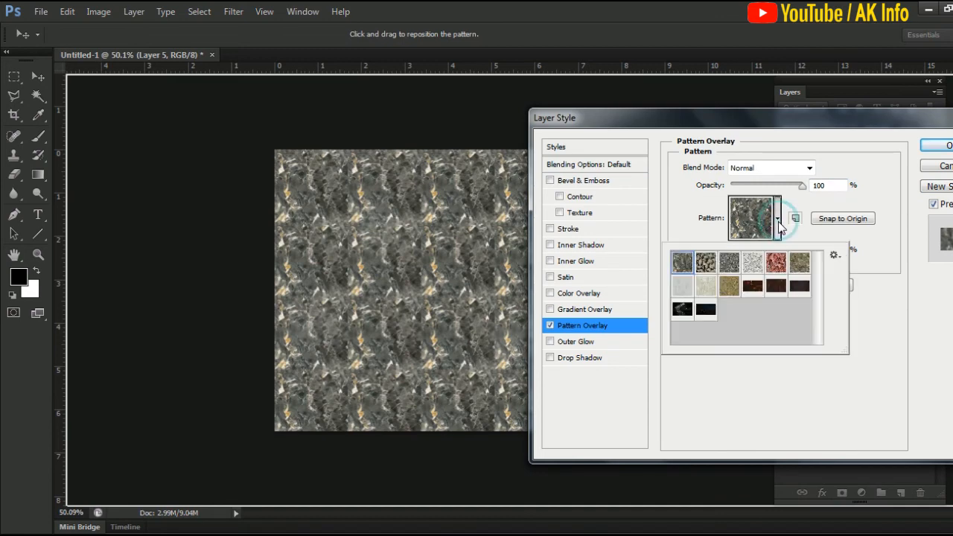
{"action": "left_click", "coordinate": [682, 309]}
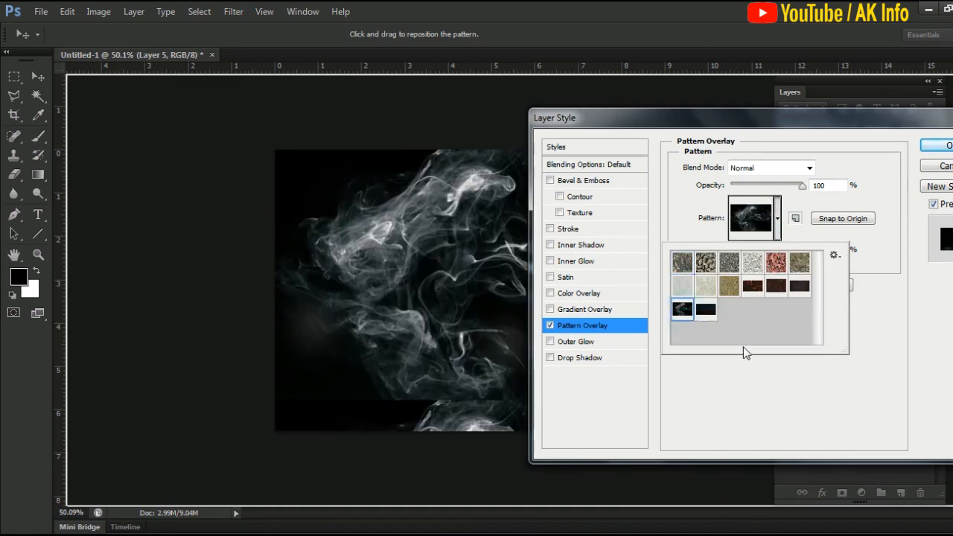
{"action": "left_click", "coordinate": [767, 358]}
{"action": "left_click_drag", "start_coordinate": [768, 254], "coordinate": [775, 255]}
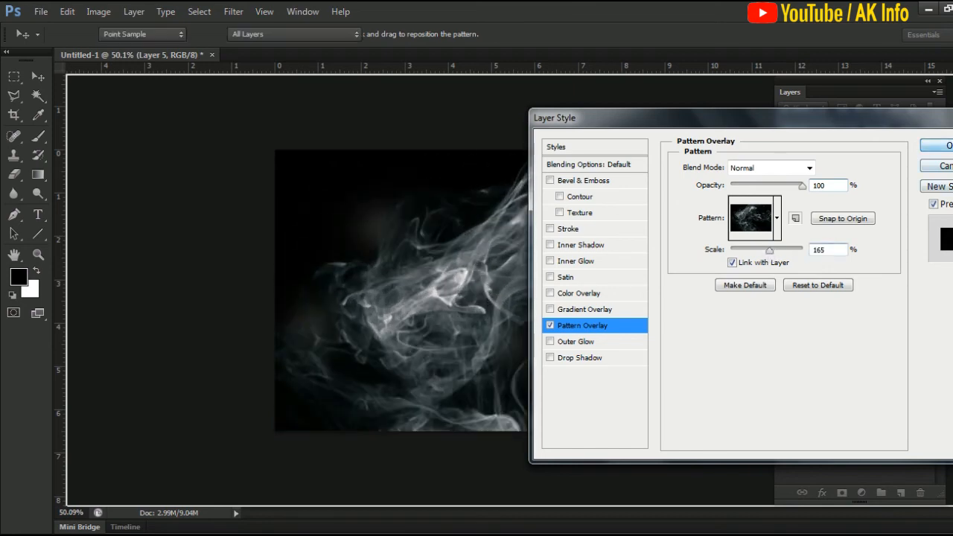
{"action": "key", "text": "Return"}
Step: Trace a closed Pen tool path around the main smoke plume on Layer 5
{"action": "key", "text": "p"}
{"action": "left_click", "coordinate": [340, 326]}
{"action": "left_click", "coordinate": [376, 283]}
{"action": "left_click", "coordinate": [425, 267]}
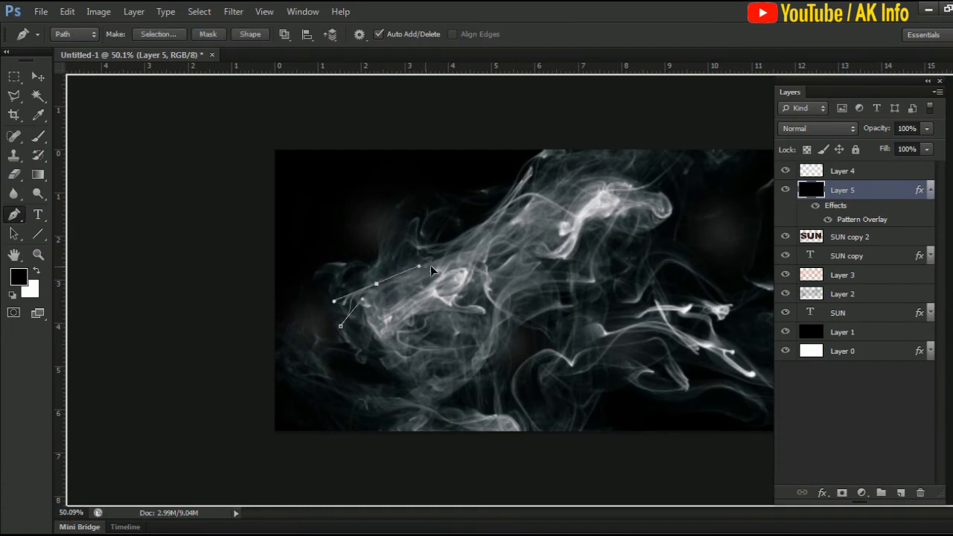
{"action": "left_click", "coordinate": [463, 247]}
{"action": "left_click", "coordinate": [503, 200]}
{"action": "left_click", "coordinate": [551, 178]}
{"action": "left_click", "coordinate": [607, 173]}
{"action": "left_click", "coordinate": [640, 189]}
{"action": "left_click", "coordinate": [641, 263]}
{"action": "left_click", "coordinate": [718, 308]}
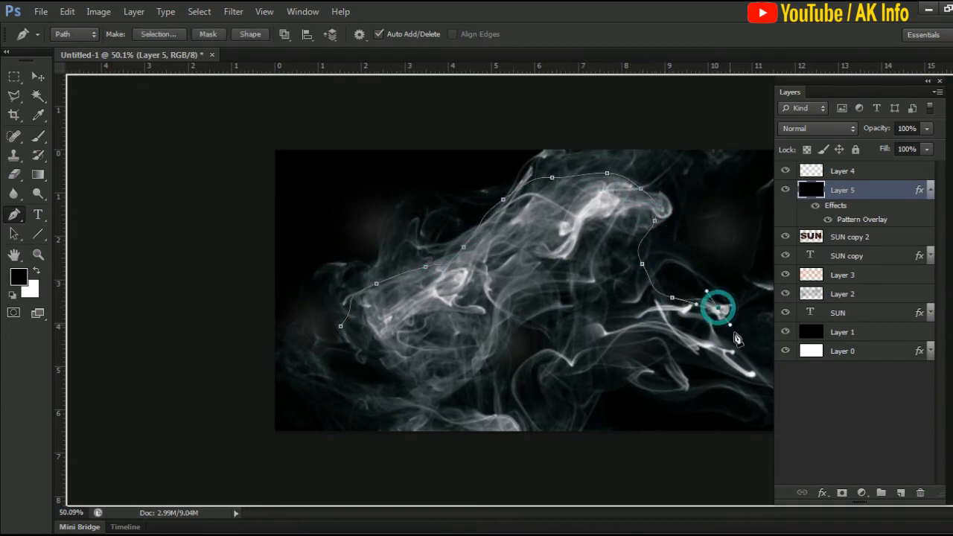
{"action": "left_click", "coordinate": [744, 348]}
{"action": "left_click", "coordinate": [759, 380]}
{"action": "left_click", "coordinate": [635, 360]}
{"action": "left_click", "coordinate": [592, 376]}
{"action": "left_click", "coordinate": [543, 408]}
{"action": "left_click", "coordinate": [430, 396]}
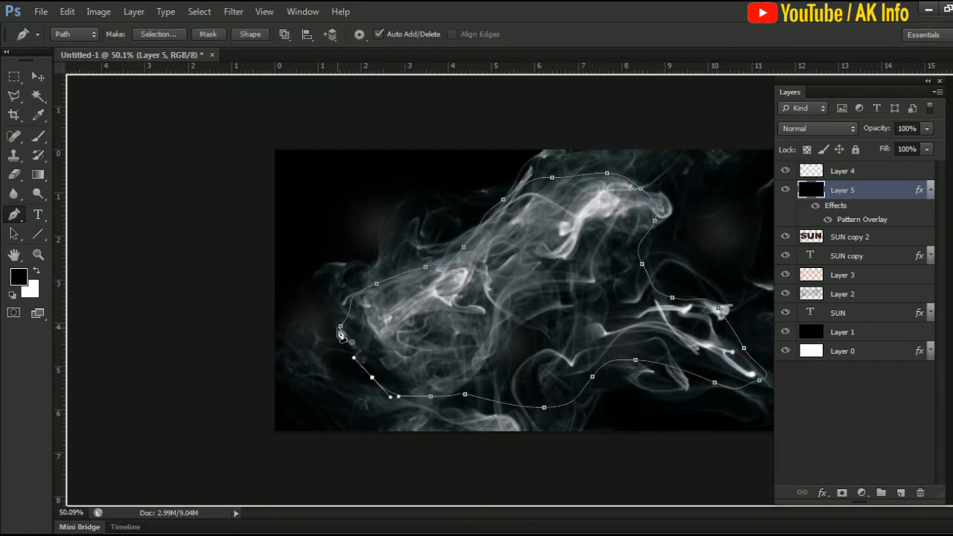
{"action": "left_click", "coordinate": [340, 326]}
Step: Convert the smoke path to a new anti-aliased selection with a 50 px feather radius
{"action": "right_click", "coordinate": [452, 292]}
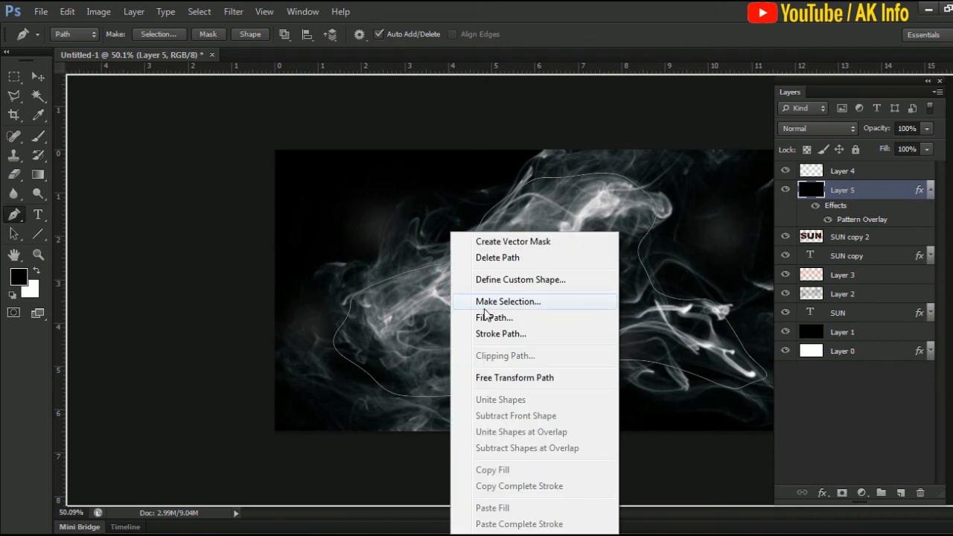
{"action": "left_click", "coordinate": [485, 305]}
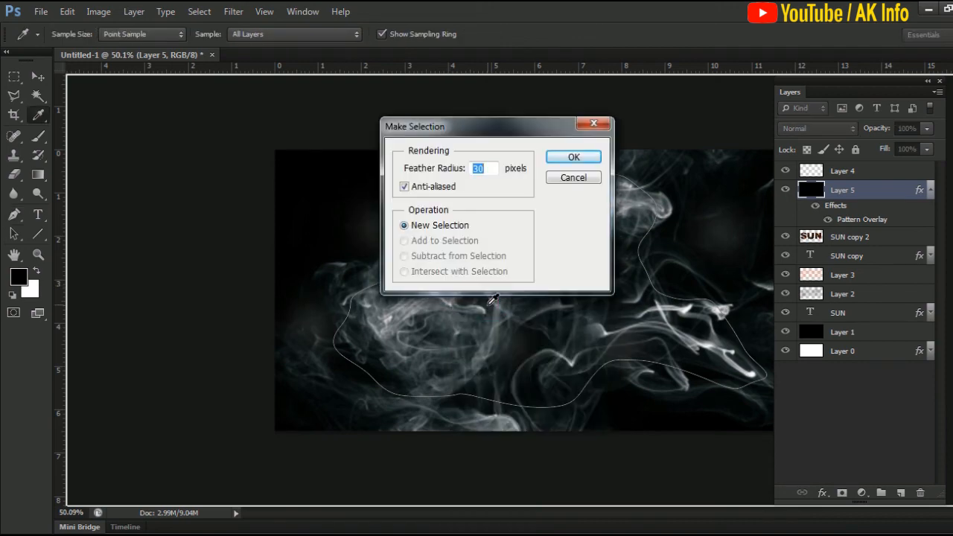
{"action": "type", "text": "50"}
{"action": "key", "text": "Return"}
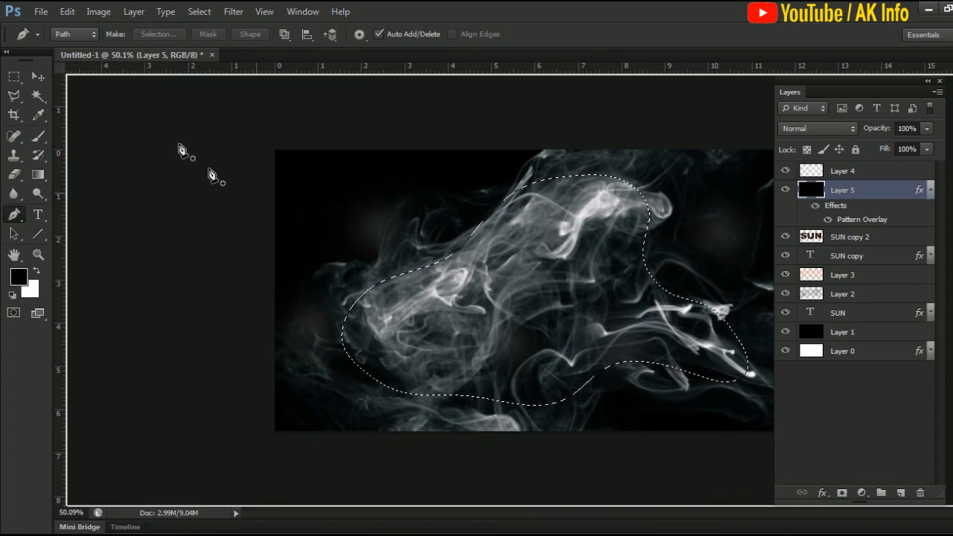
Step: Copy the selected smoke from Layer 5 onto a new layer with Layer Via Copy
{"action": "left_click", "coordinate": [131, 12]}
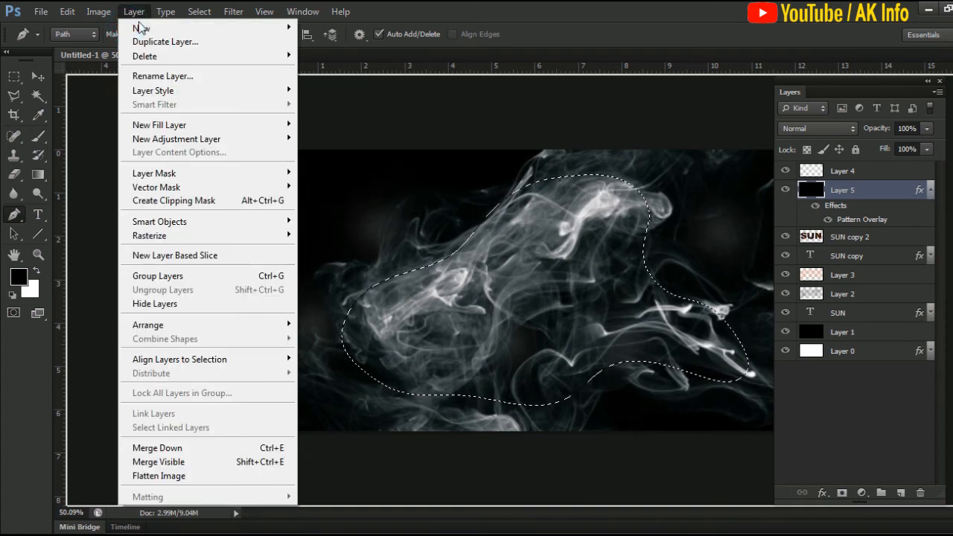
{"action": "mouse_move", "coordinate": [145, 30]}
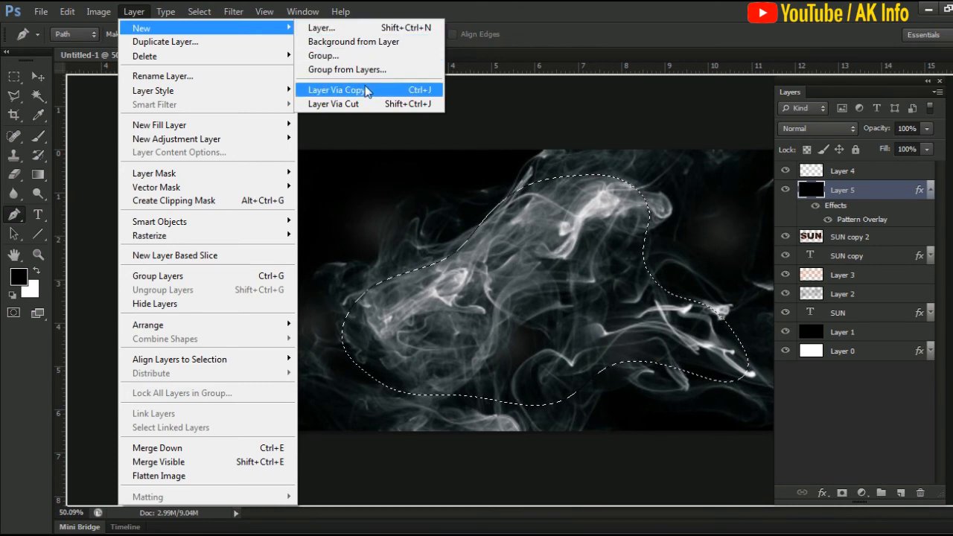
{"action": "left_click", "coordinate": [368, 90]}
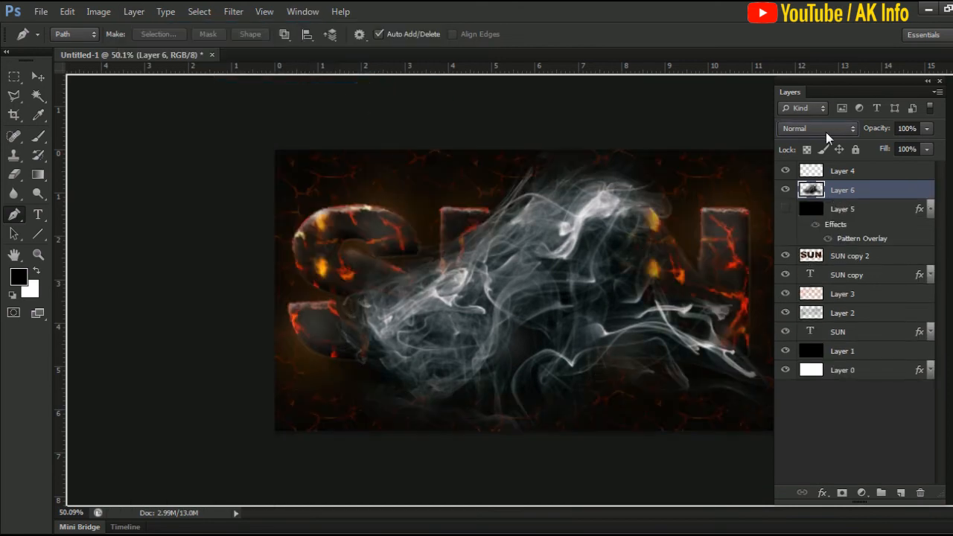
Step: Set the copied smoke layer, Layer 6, to the Screen blend mode at 16% opacity
{"action": "left_click", "coordinate": [819, 128]}
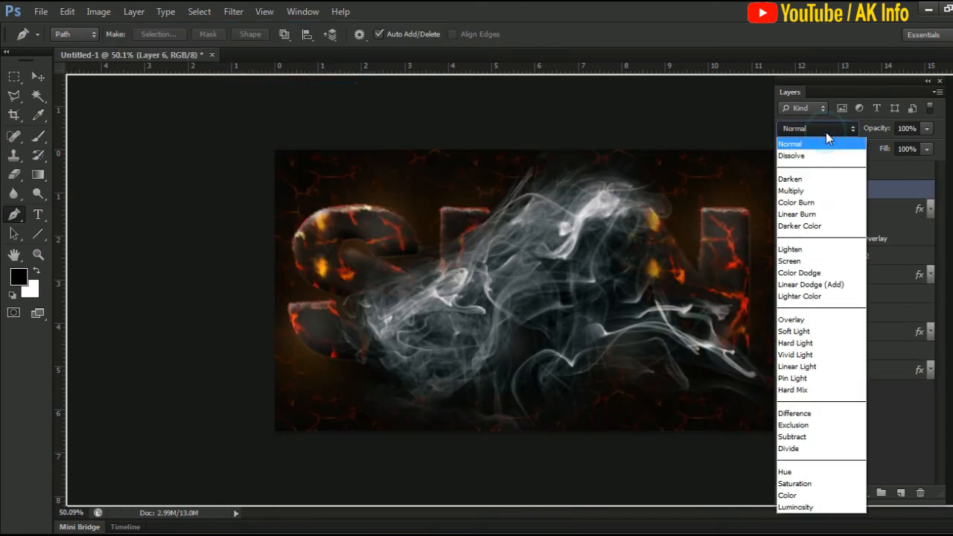
{"action": "left_click", "coordinate": [792, 261]}
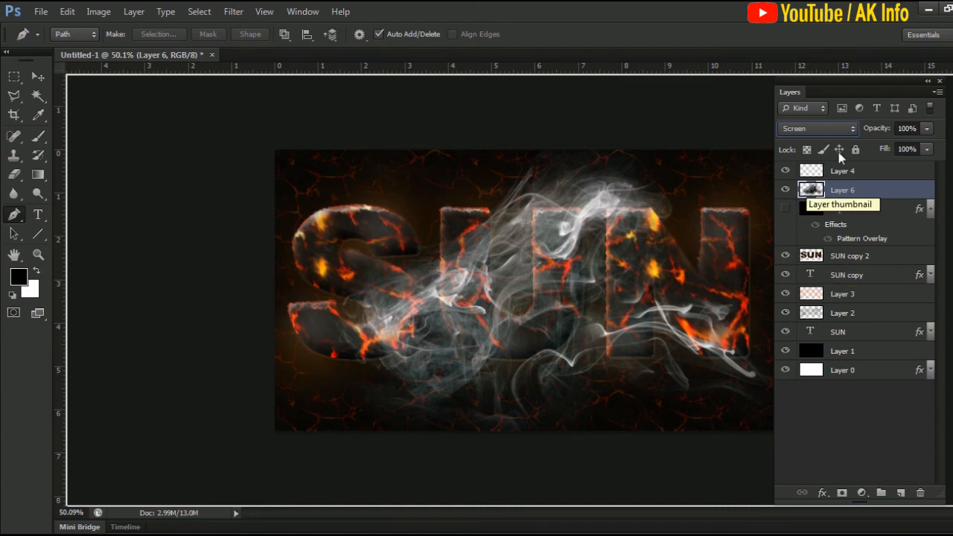
{"action": "left_click", "coordinate": [928, 128]}
{"action": "left_click_drag", "start_coordinate": [886, 149], "coordinate": [863, 144]}
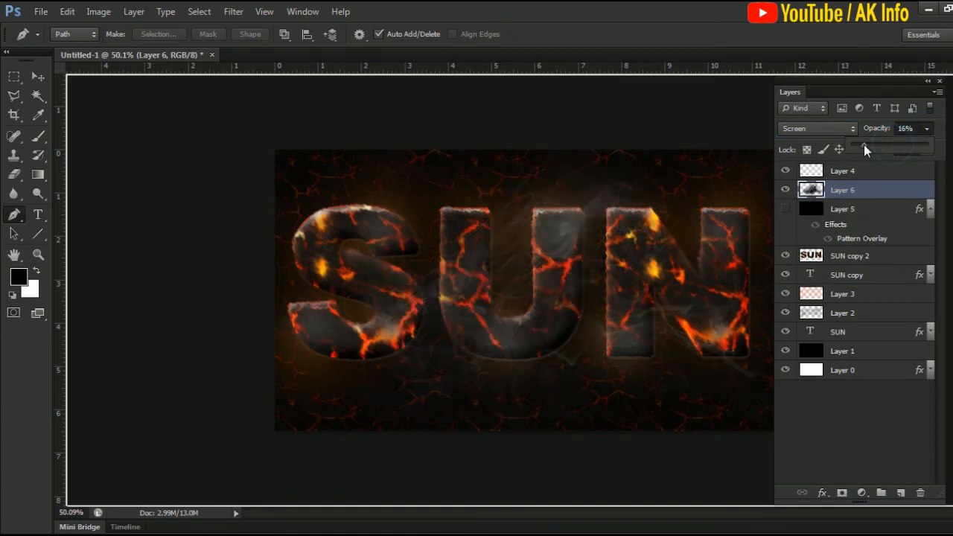
Step: Delete Layer 5 with the original smoke pattern
{"action": "left_click", "coordinate": [864, 209]}
{"action": "right_click", "coordinate": [864, 209]}
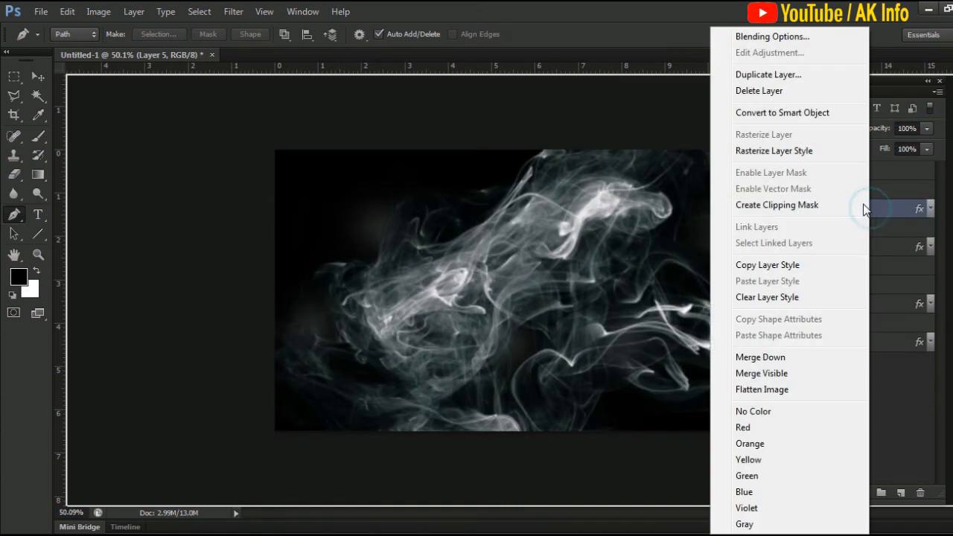
{"action": "left_click", "coordinate": [759, 90]}
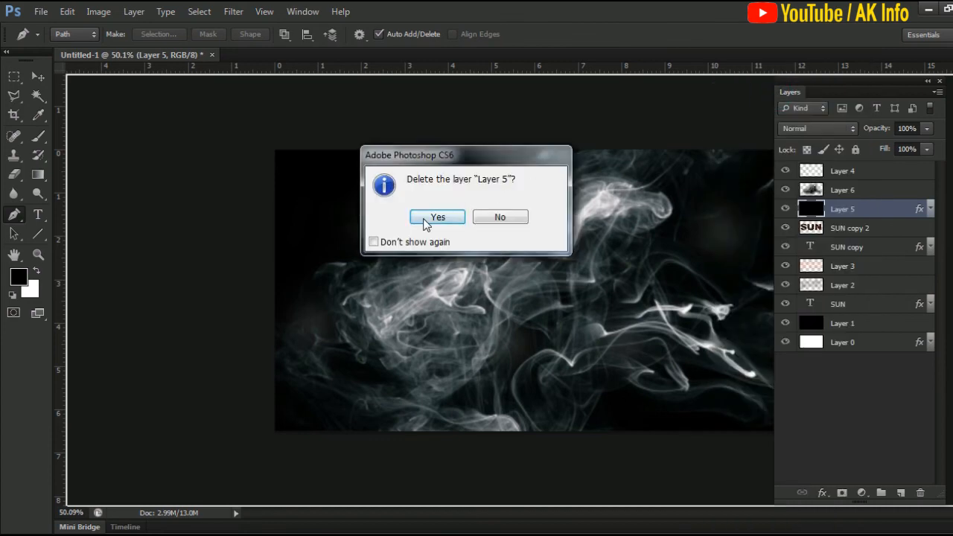
{"action": "left_click", "coordinate": [435, 218]}
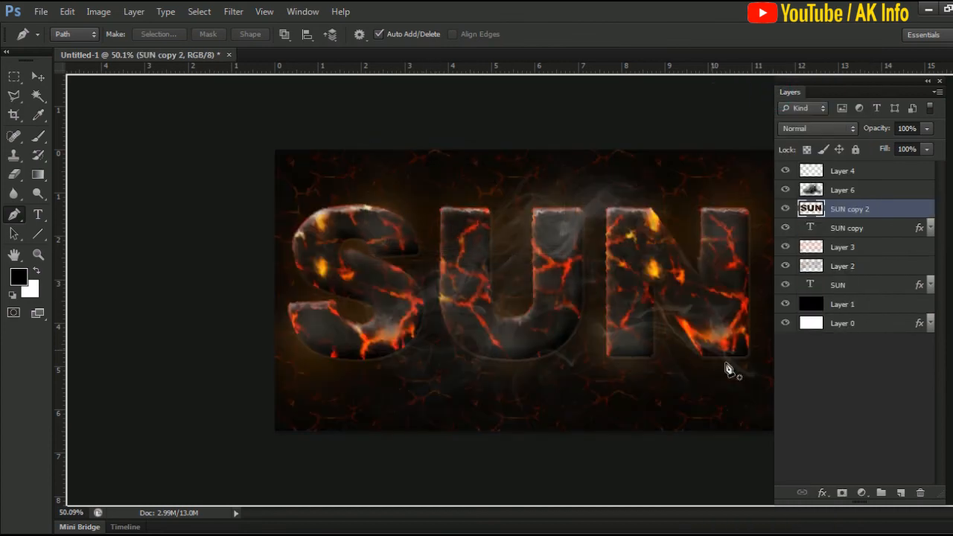
Step: Create a new layer, fill it with black and bring it to the top of the layer stack
{"action": "left_click", "coordinate": [902, 492]}
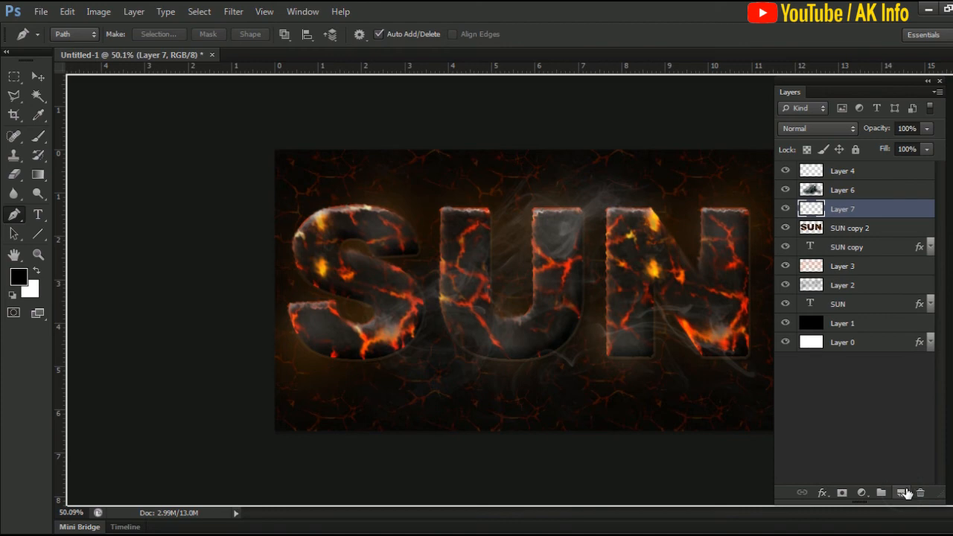
{"action": "key", "text": "v"}
{"action": "key", "text": "ctrl+shift+bracketright"}
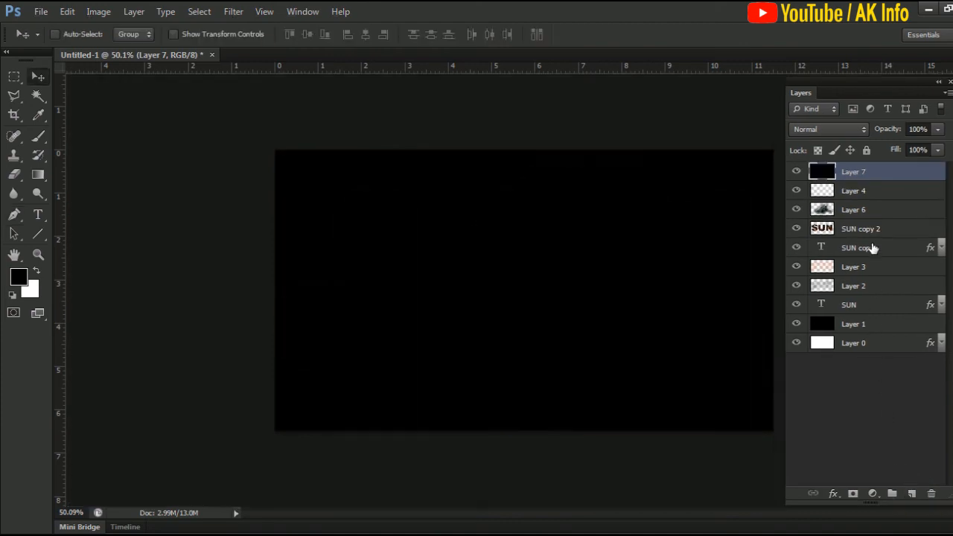
Step: Apply a Pattern Overlay with the orange sparks pattern to Layer 7 at 276% scale
{"action": "double_click", "coordinate": [908, 174]}
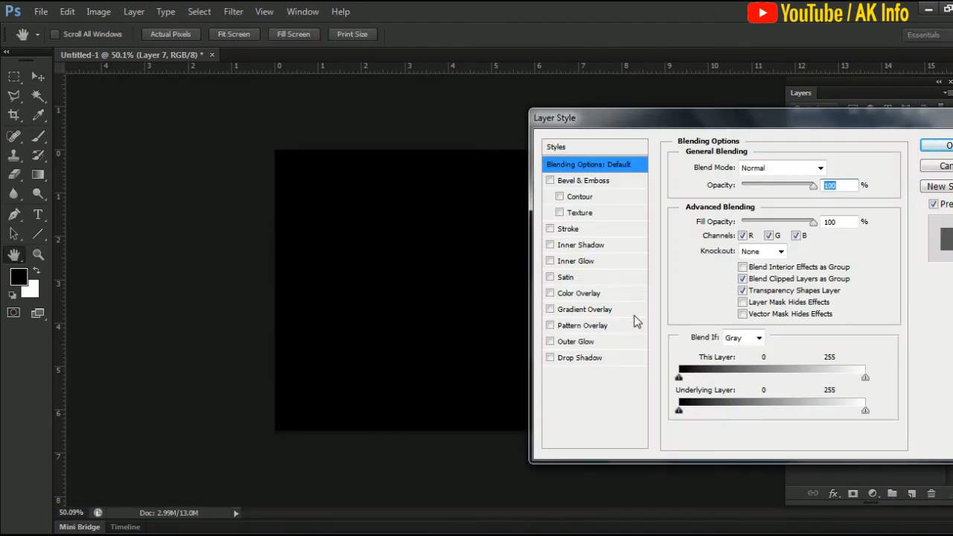
{"action": "left_click", "coordinate": [594, 329]}
{"action": "left_click", "coordinate": [777, 219]}
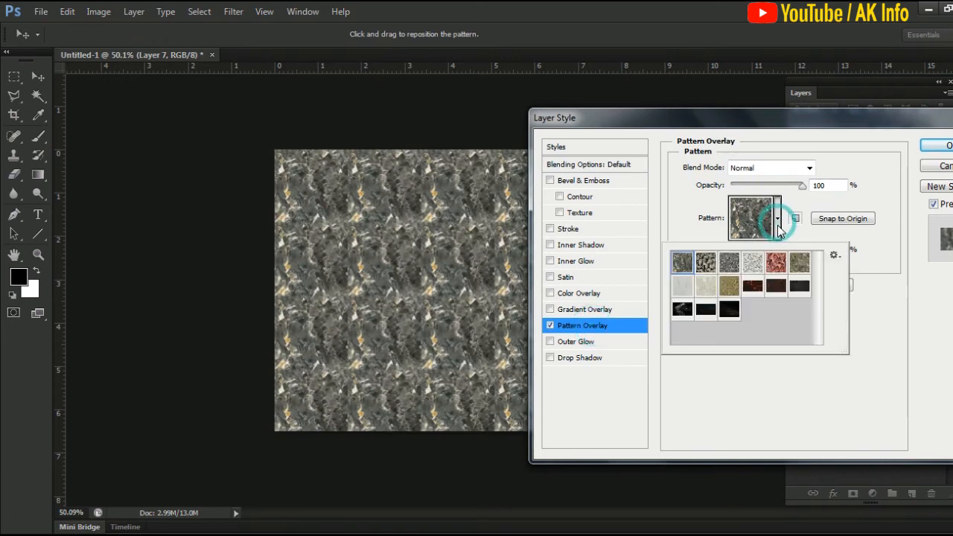
{"action": "left_click", "coordinate": [730, 310]}
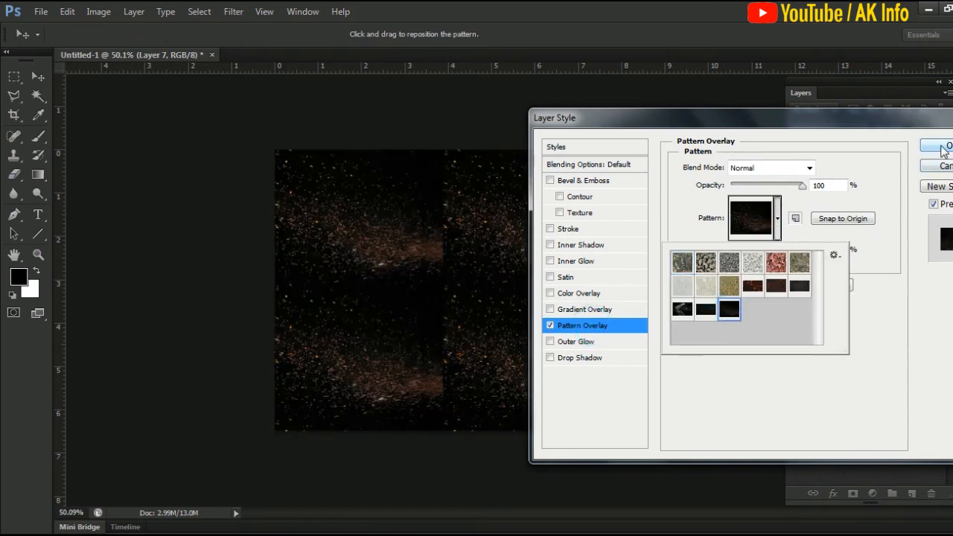
{"action": "left_click", "coordinate": [824, 369]}
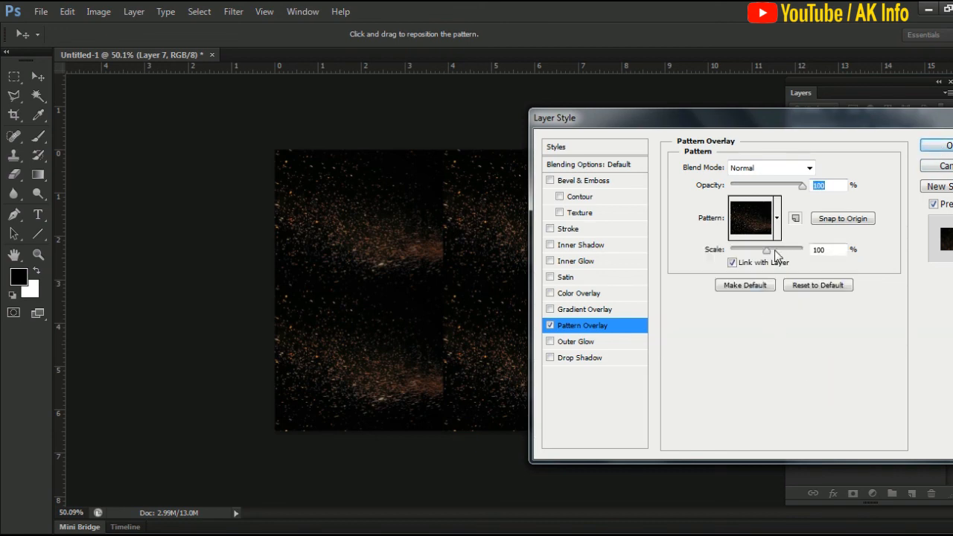
{"action": "left_click_drag", "start_coordinate": [769, 251], "coordinate": [774, 252]}
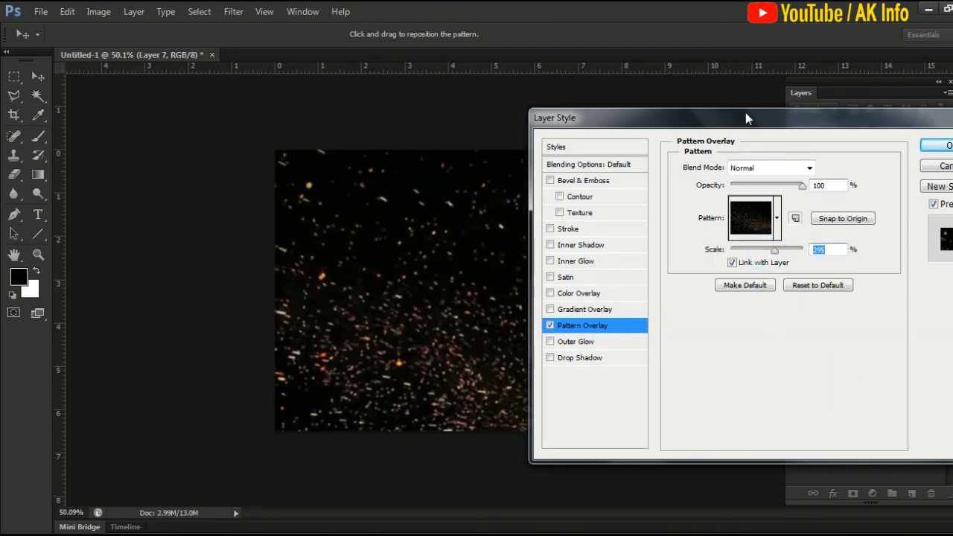
{"action": "left_click_drag", "start_coordinate": [748, 118], "coordinate": [932, 77]}
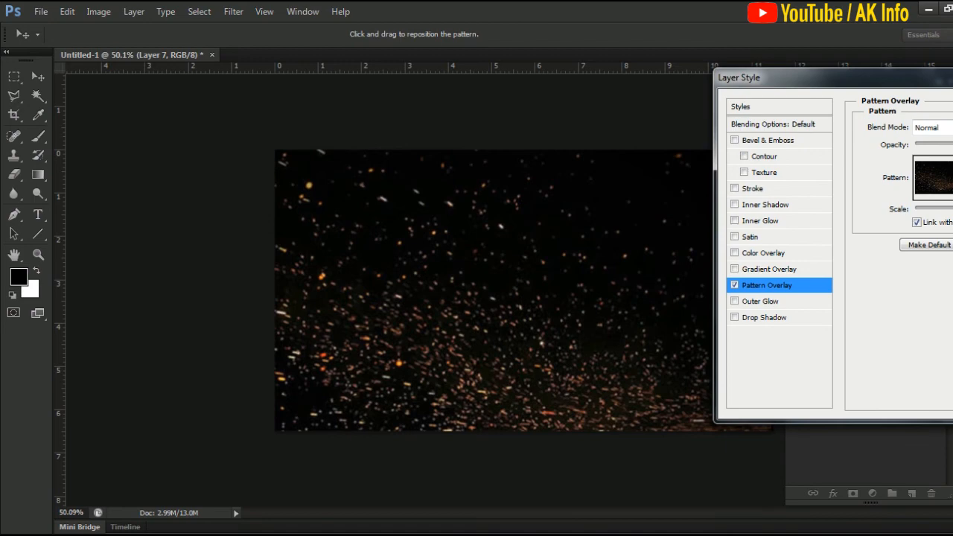
{"action": "left_click_drag", "start_coordinate": [462, 313], "coordinate": [551, 342]}
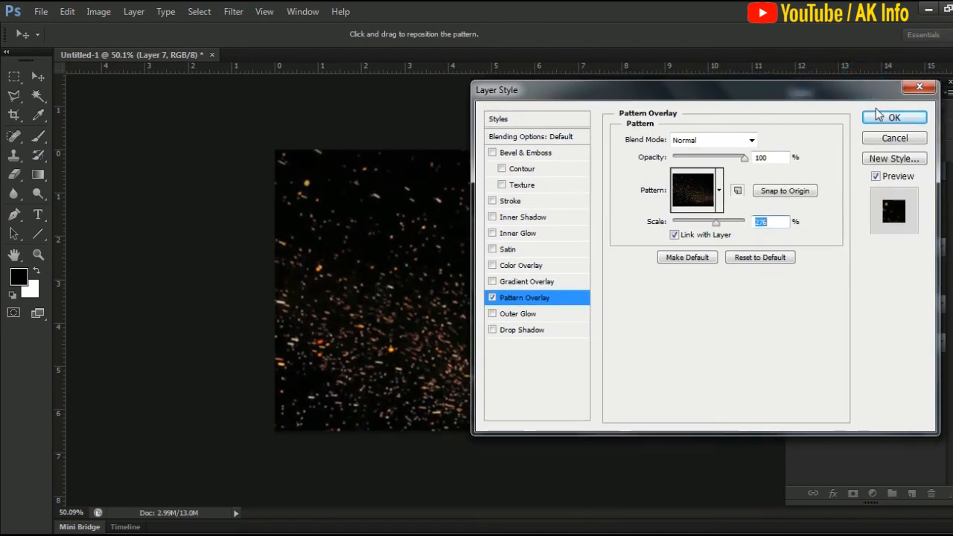
{"action": "left_click", "coordinate": [881, 116]}
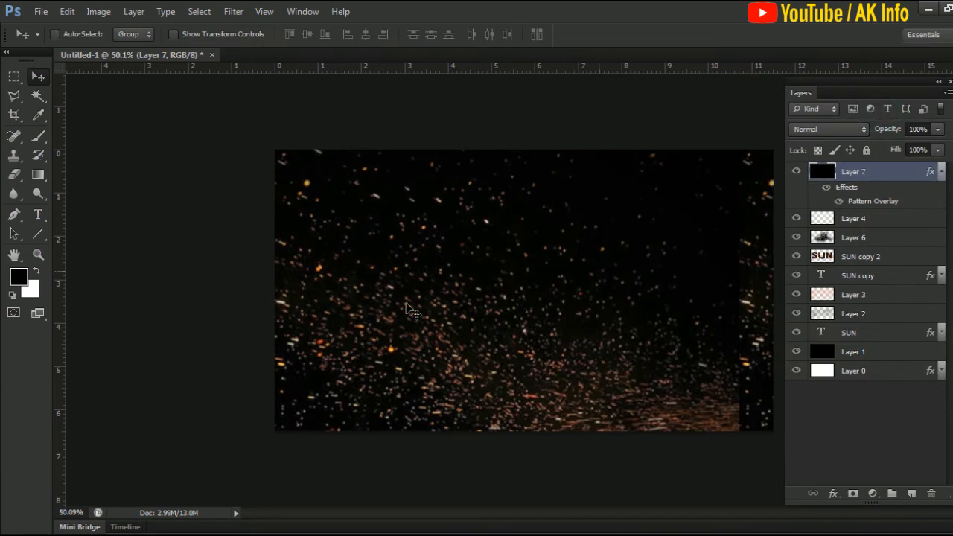
Step: Trace a closed, wavy Pen tool path around the sparks across the middle of the canvas on Layer 7
{"action": "left_click", "coordinate": [14, 215]}
{"action": "left_click_drag", "start_coordinate": [309, 312], "coordinate": [380, 218]}
{"action": "left_click_drag", "start_coordinate": [445, 221], "coordinate": [744, 268]}
{"action": "left_click_drag", "start_coordinate": [761, 301], "coordinate": [760, 327]}
{"action": "left_click_drag", "start_coordinate": [737, 360], "coordinate": [712, 378]}
{"action": "left_click_drag", "start_coordinate": [626, 359], "coordinate": [417, 356]}
{"action": "left_click_drag", "start_coordinate": [345, 358], "coordinate": [321, 328]}
{"action": "left_click", "coordinate": [309, 313]}
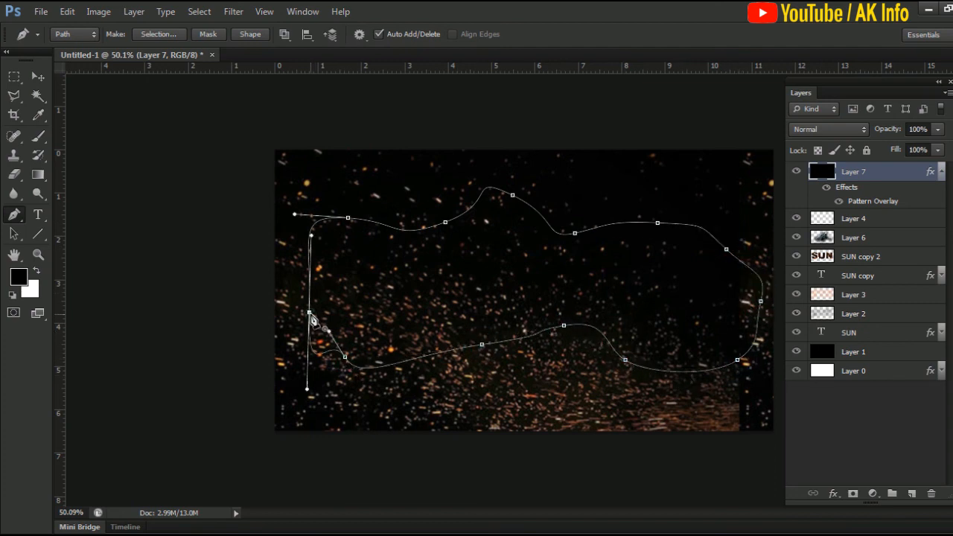
Step: Convert the sparks path to a new anti-aliased selection with a 50 px feather radius
{"action": "right_click", "coordinate": [366, 281]}
{"action": "left_click", "coordinate": [411, 301]}
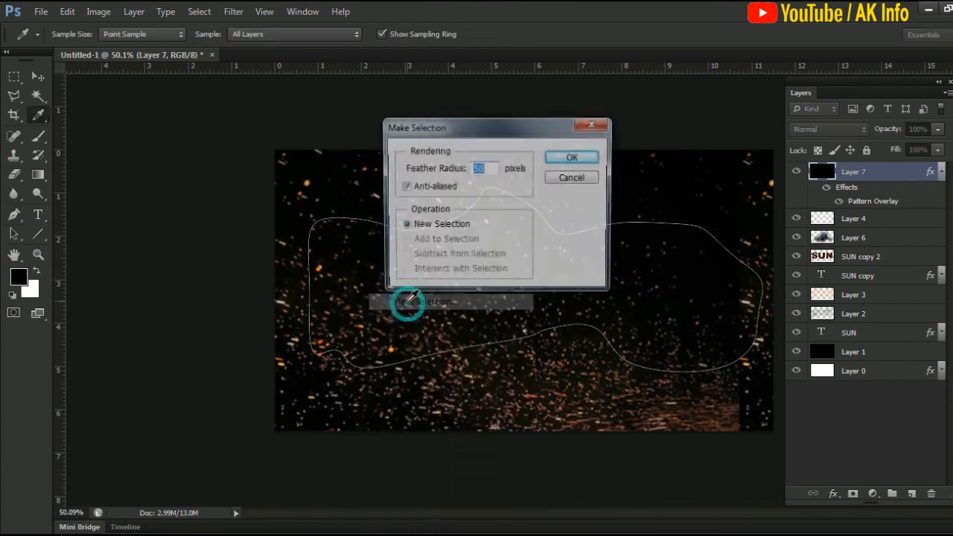
{"action": "key", "text": "Return"}
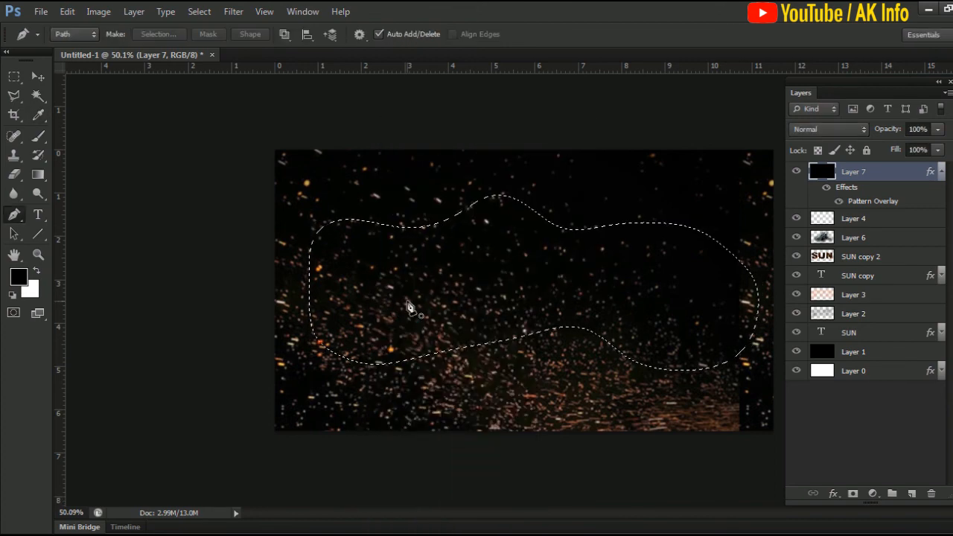
Step: Copy the selected sparks area from Layer 7 onto a new layer with Layer Via Copy
{"action": "left_click", "coordinate": [135, 14]}
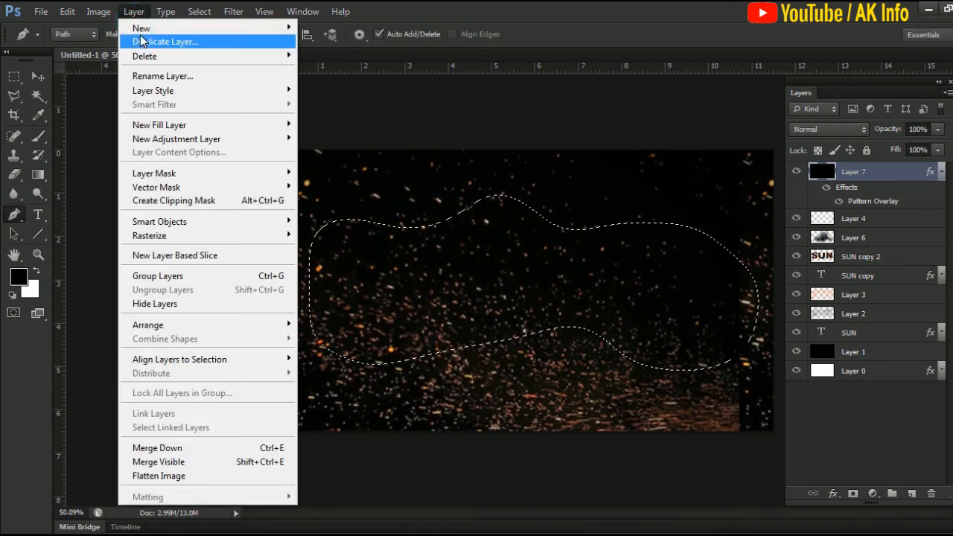
{"action": "left_click", "coordinate": [142, 27]}
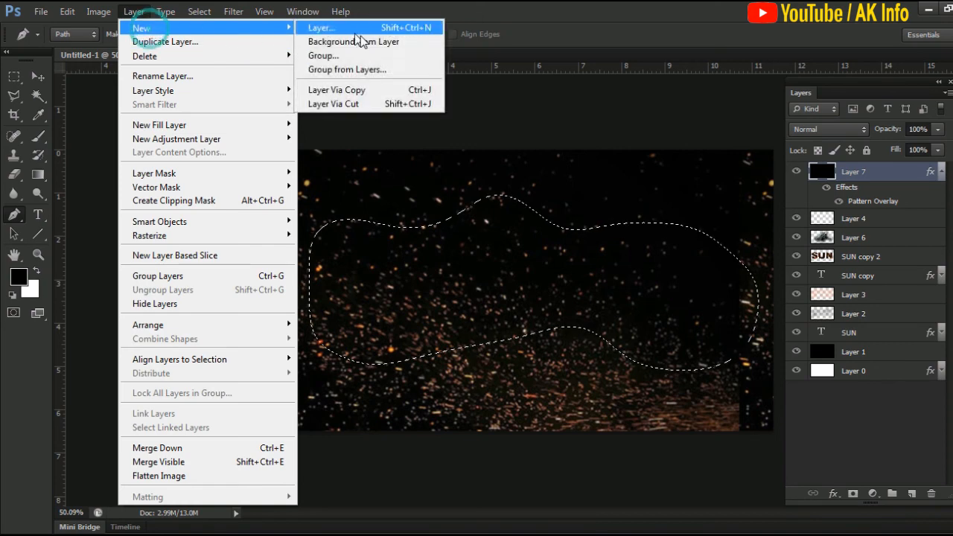
{"action": "left_click", "coordinate": [364, 90]}
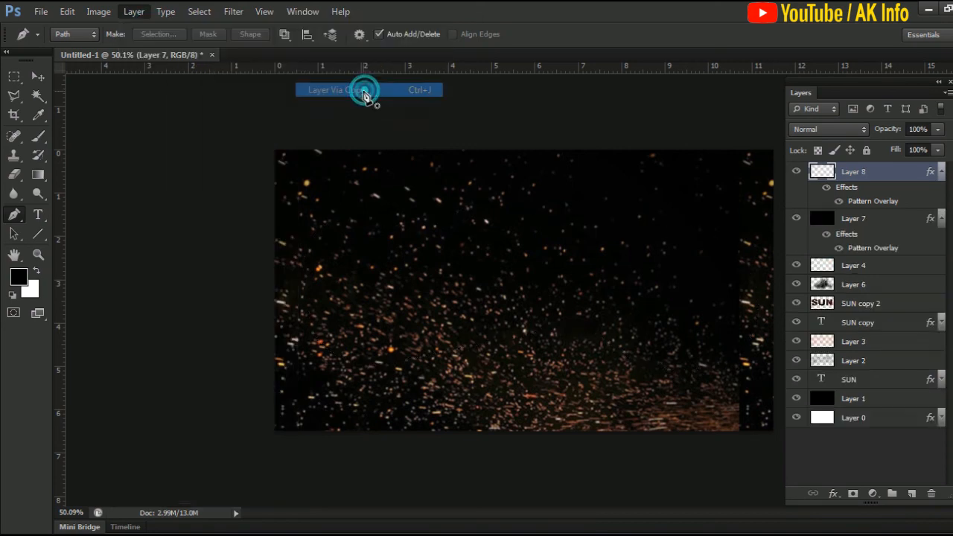
Step: Delete Layer 7 with the full sparks pattern
{"action": "left_click", "coordinate": [895, 218]}
{"action": "right_click", "coordinate": [895, 218]}
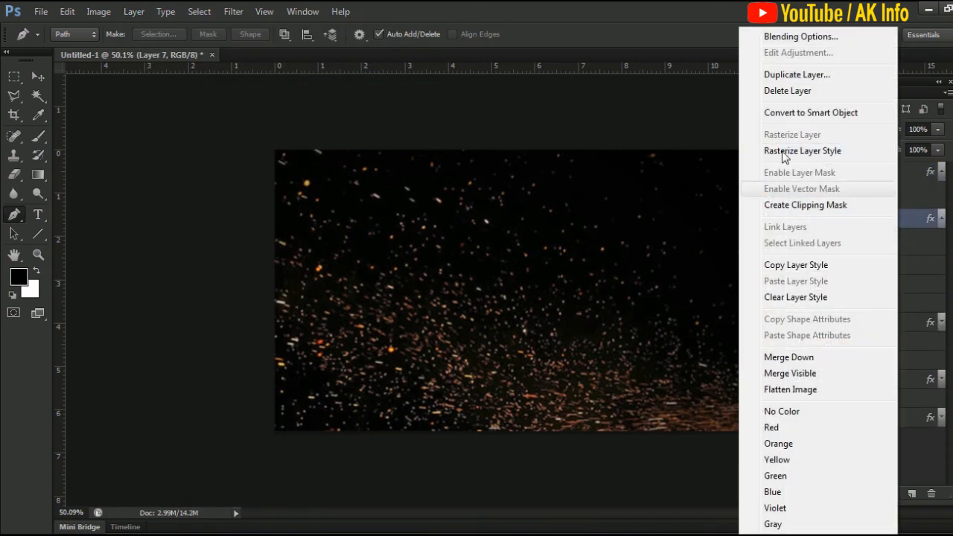
{"action": "left_click", "coordinate": [778, 90]}
{"action": "left_click", "coordinate": [436, 215]}
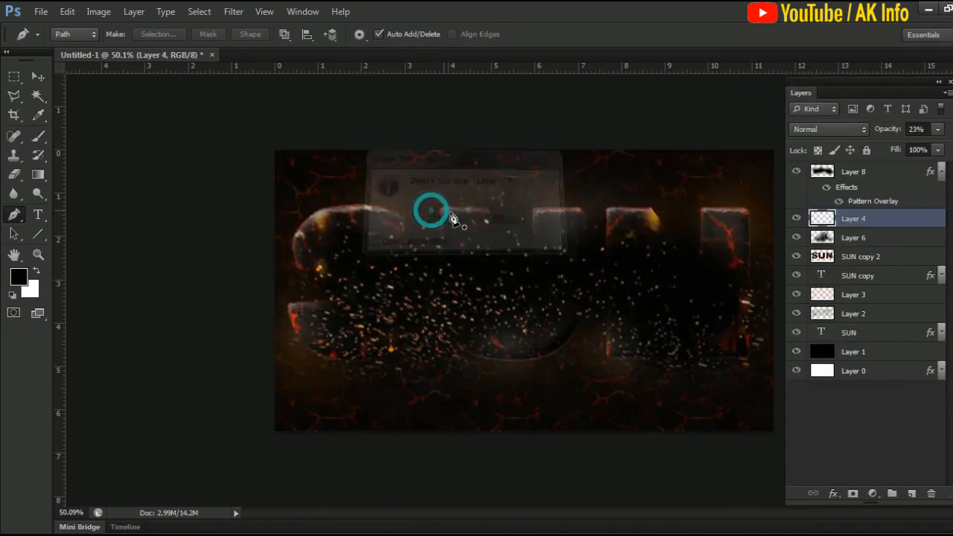
Step: Set the copied sparks layer, Layer 8, to the Screen blend mode at 53% opacity
{"action": "left_click", "coordinate": [851, 130]}
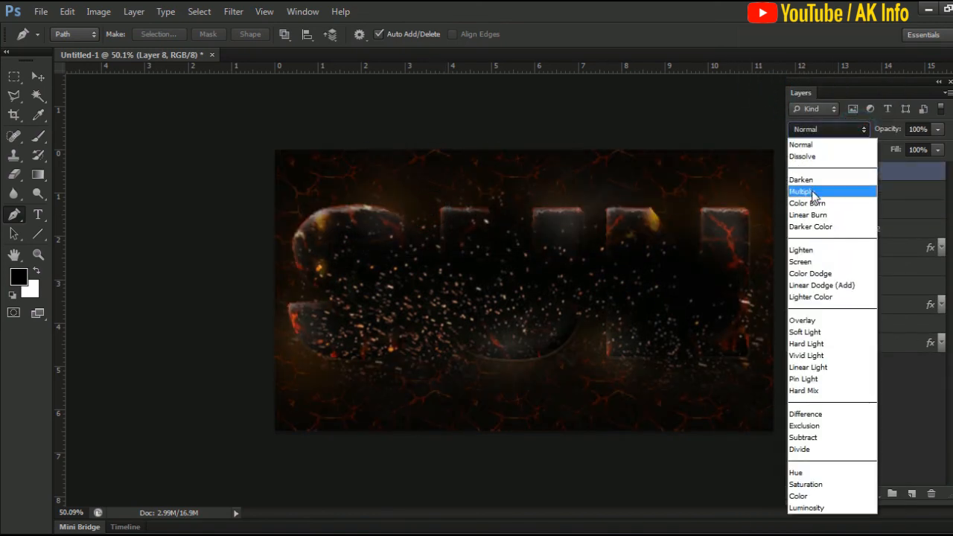
{"action": "left_click", "coordinate": [811, 262]}
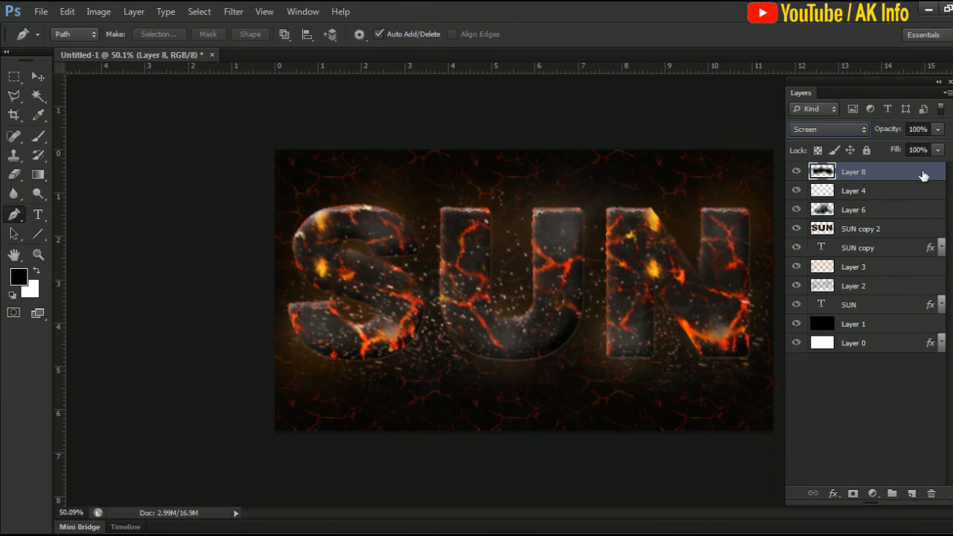
{"action": "left_click_drag", "start_coordinate": [938, 130], "coordinate": [918, 149]}
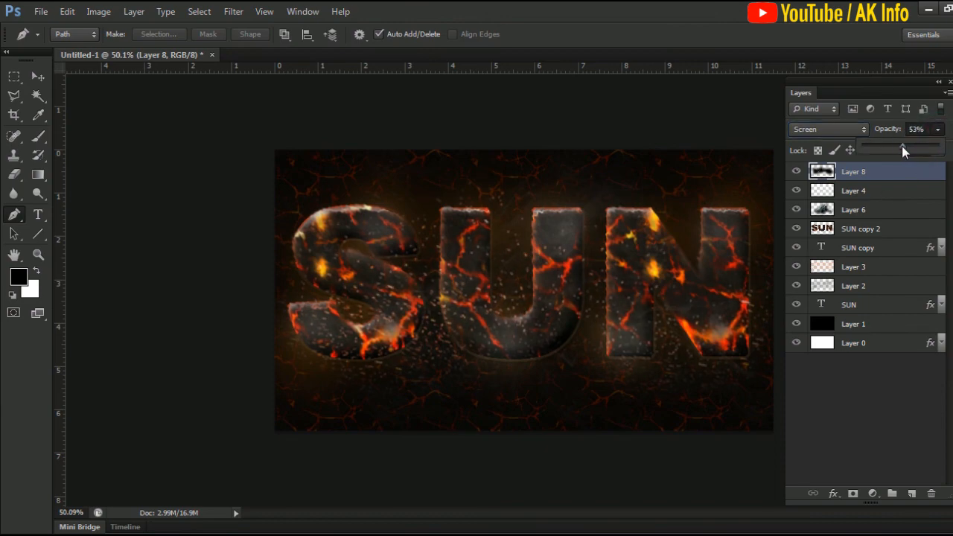
Step: Open the blend mode choices for the SUN copy 2 layer
{"action": "left_click", "coordinate": [907, 227]}
{"action": "left_click", "coordinate": [854, 131]}
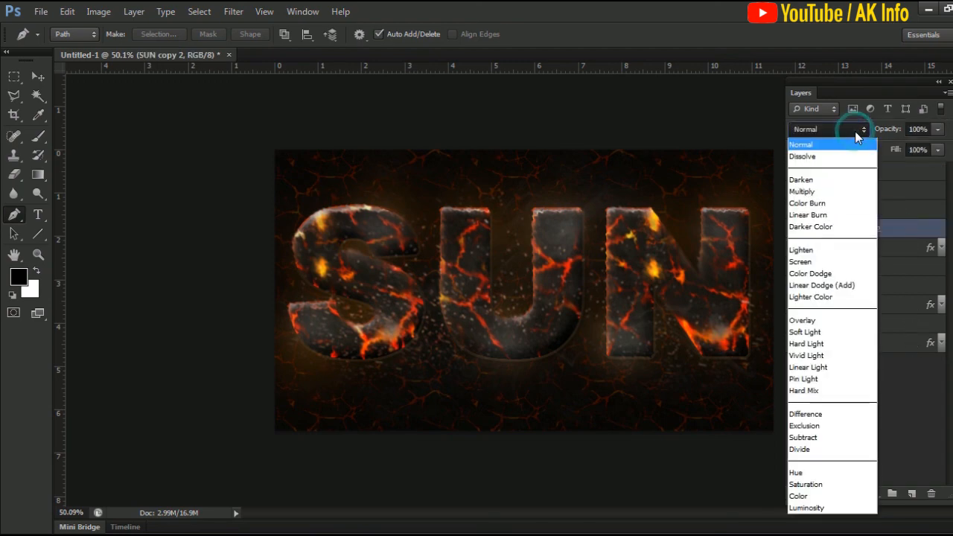